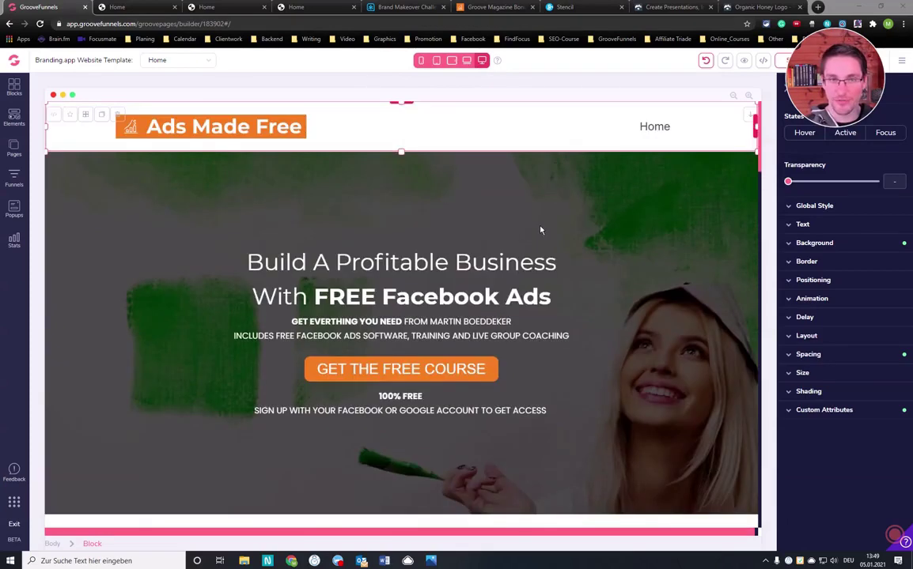
In mobile preview, give the 'Build A Profitable Business' headline 6rem top padding
{"action": "left_click", "coordinate": [422, 61]}
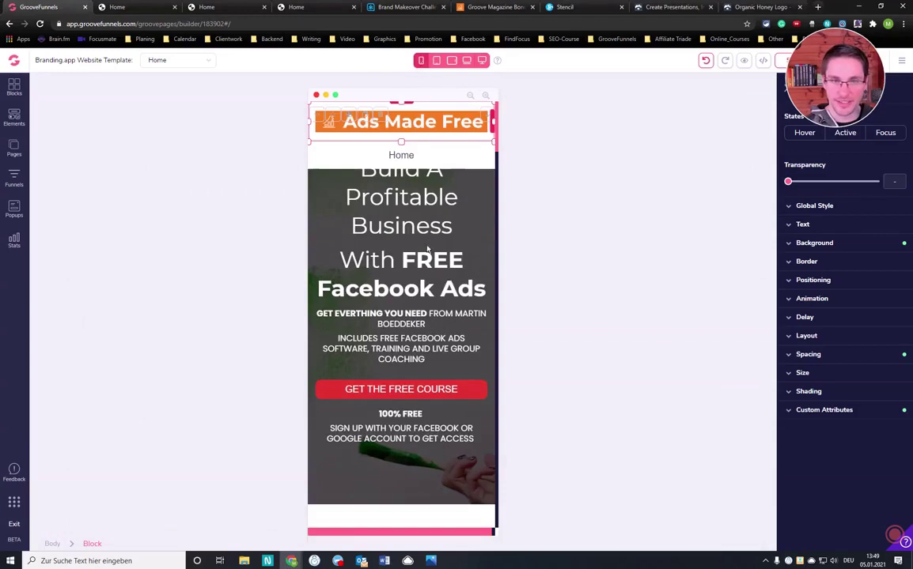
{"action": "left_click", "coordinate": [412, 213]}
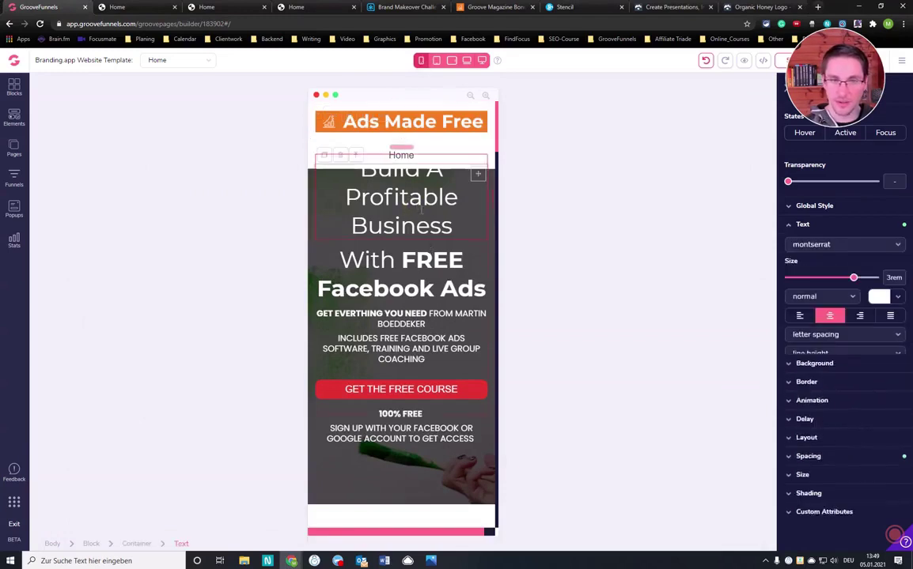
{"action": "left_click", "coordinate": [814, 471]}
{"action": "left_click", "coordinate": [844, 424]}
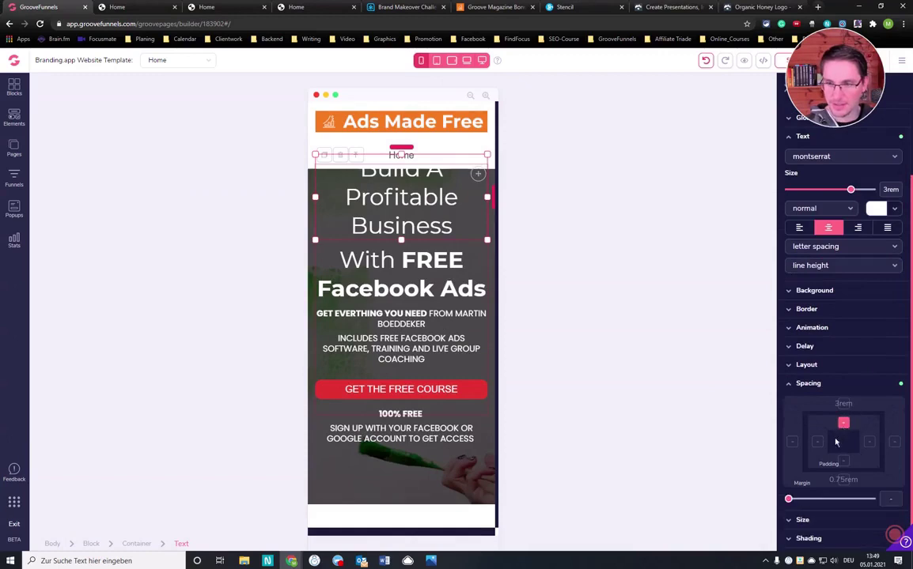
{"action": "left_click_drag", "start_coordinate": [788, 502], "coordinate": [860, 505]}
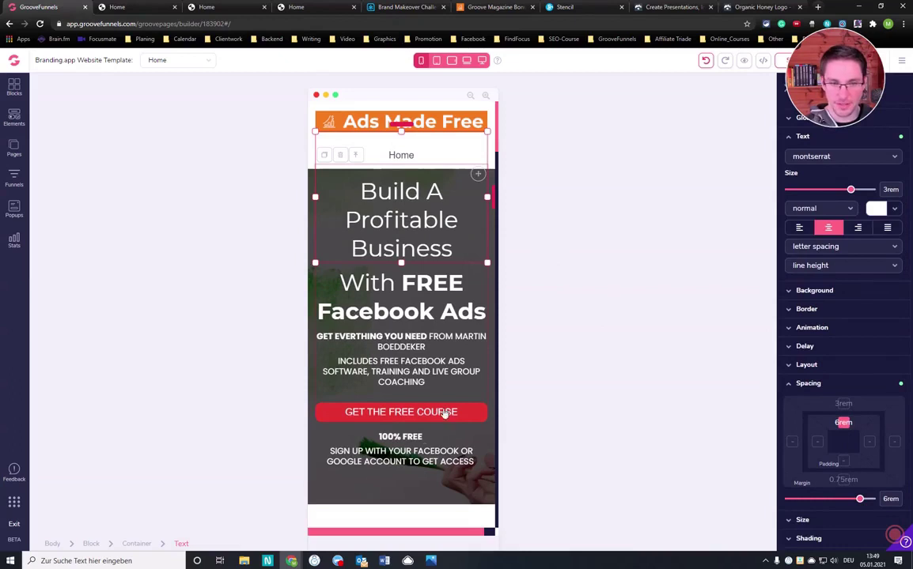
{"action": "left_click", "coordinate": [469, 417]}
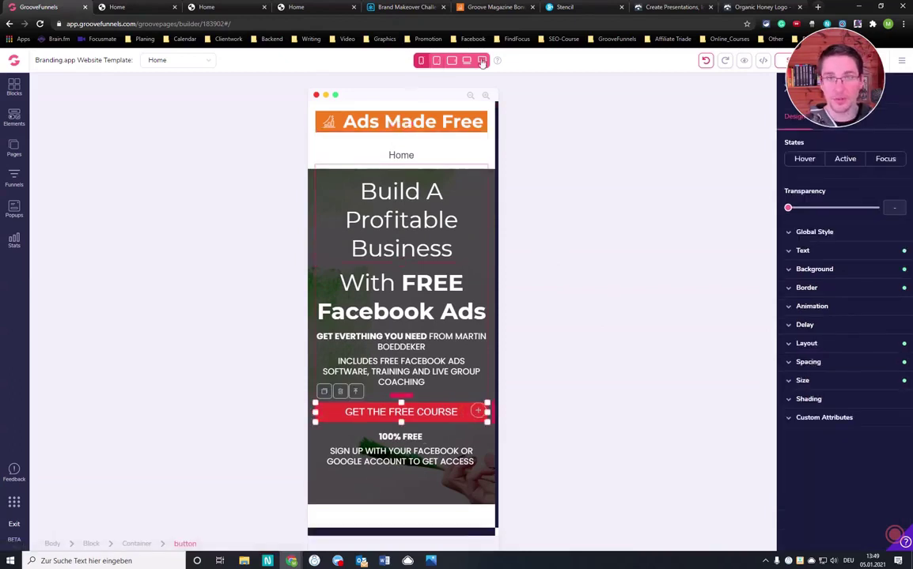
Make the GET THE FREE COURSE button background orange #F47E1F
{"action": "left_click", "coordinate": [823, 270]}
{"action": "left_click", "coordinate": [888, 290]}
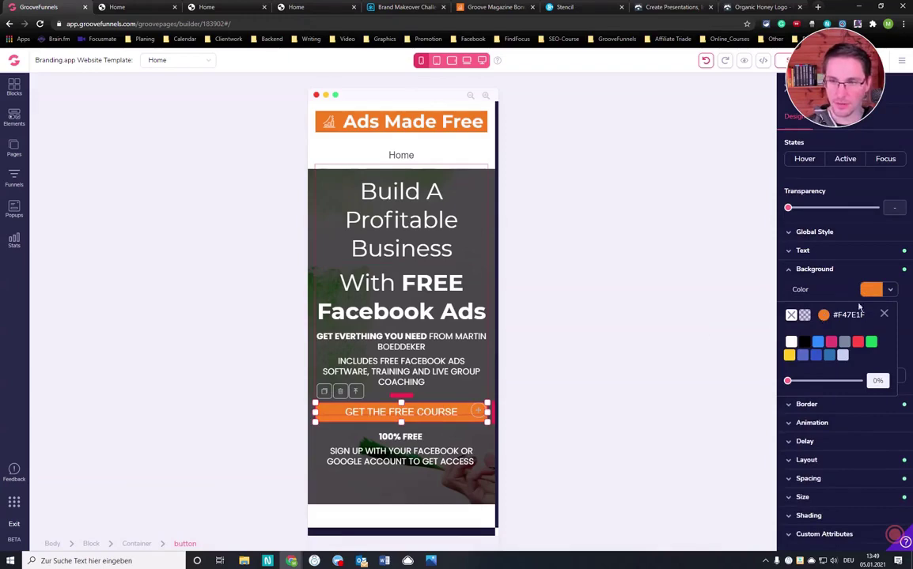
{"action": "left_click", "coordinate": [884, 315]}
{"action": "scroll", "coordinate": [407, 321], "scroll_direction": "down", "scroll_amount": 3}
{"action": "scroll", "coordinate": [412, 316], "scroll_direction": "down", "scroll_amount": 3}
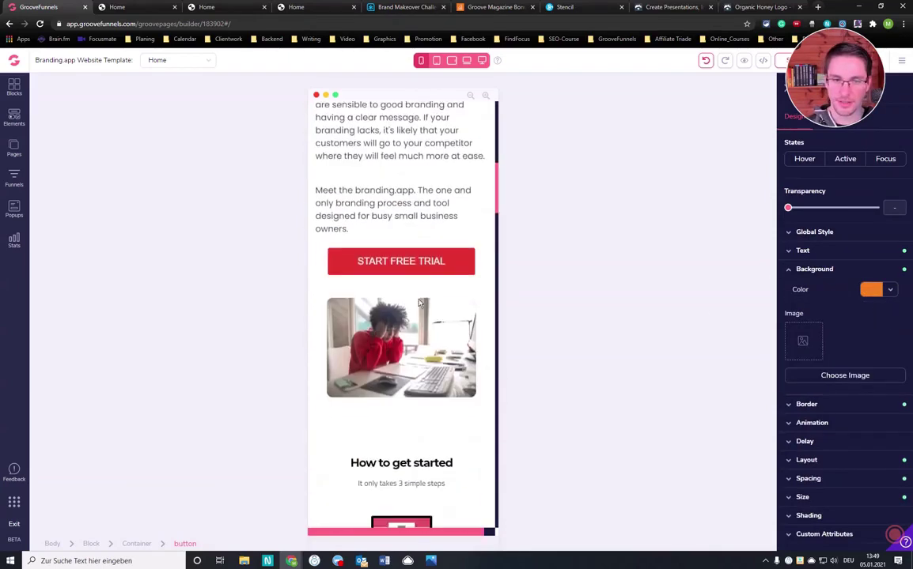
{"action": "scroll", "coordinate": [428, 294], "scroll_direction": "up", "scroll_amount": 1}
Give the START MY FREE TRIAL button an orange #F47E1F background
{"action": "left_click", "coordinate": [444, 307]}
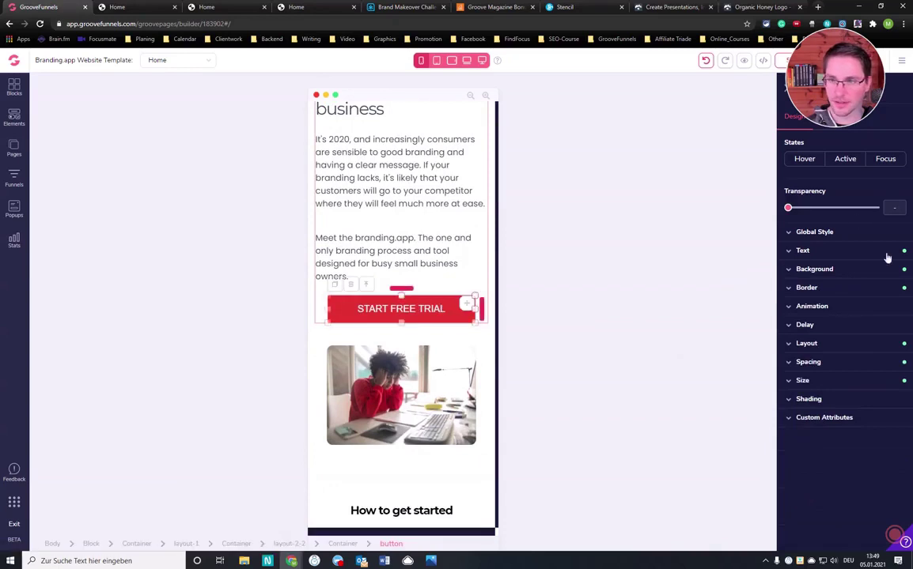
{"action": "left_click", "coordinate": [844, 275]}
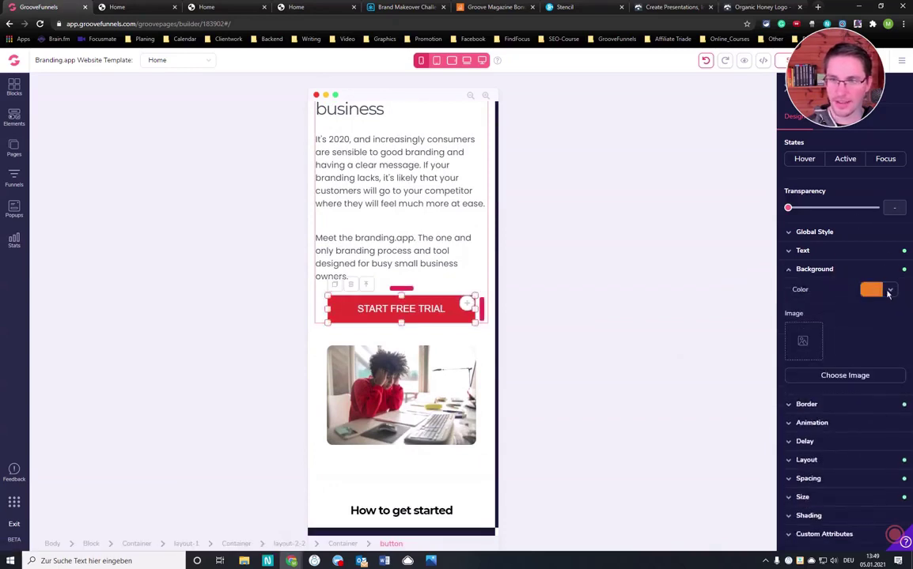
{"action": "left_click", "coordinate": [868, 292]}
{"action": "scroll", "coordinate": [428, 325], "scroll_direction": "down", "scroll_amount": 4}
{"action": "scroll", "coordinate": [428, 312], "scroll_direction": "down", "scroll_amount": 3}
{"action": "scroll", "coordinate": [407, 309], "scroll_direction": "down", "scroll_amount": 2}
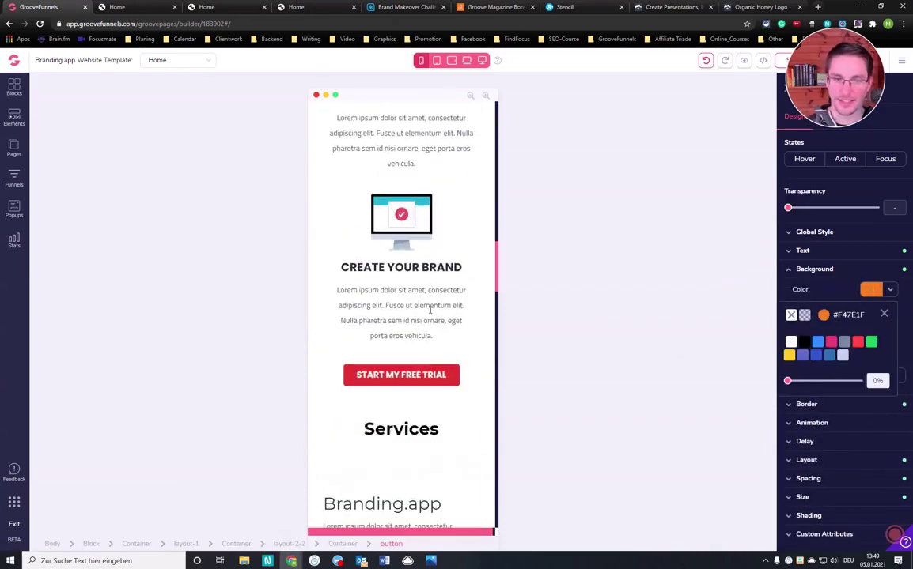
{"action": "left_click", "coordinate": [423, 372]}
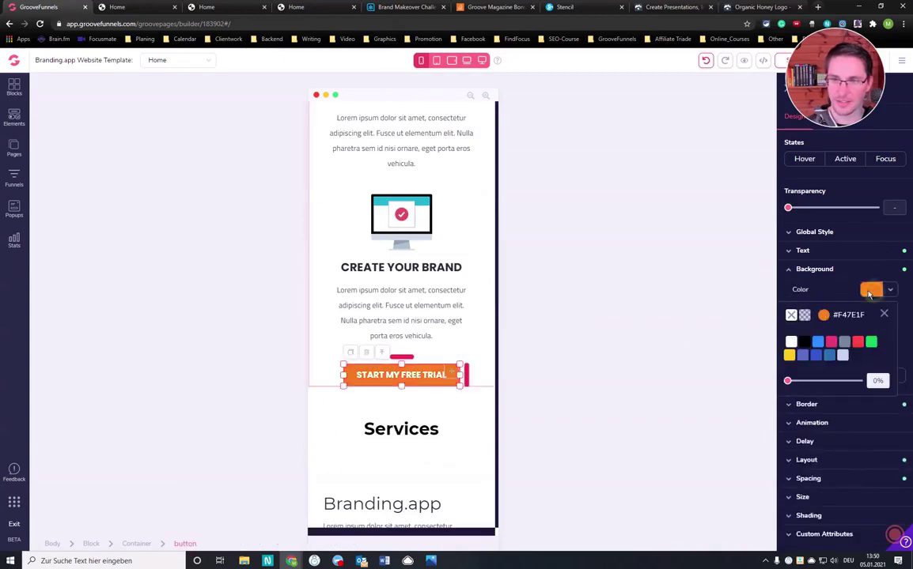
{"action": "scroll", "coordinate": [411, 340], "scroll_direction": "down", "scroll_amount": 4}
{"action": "scroll", "coordinate": [423, 336], "scroll_direction": "up", "scroll_amount": 1}
{"action": "scroll", "coordinate": [411, 360], "scroll_direction": "down", "scroll_amount": 2}
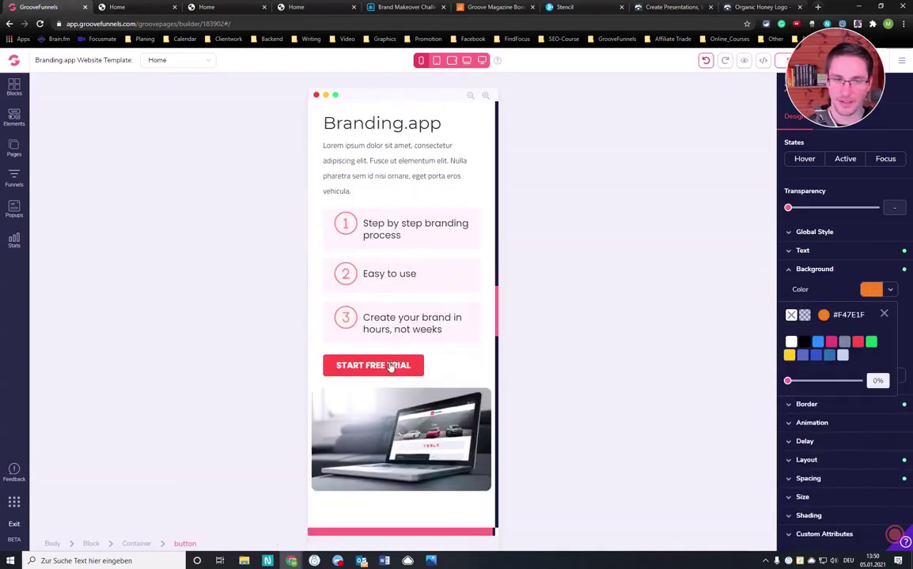
Turn the Branding.app and Brand Makeover START FREE TRIAL buttons orange #F47E1F
{"action": "left_click", "coordinate": [822, 270]}
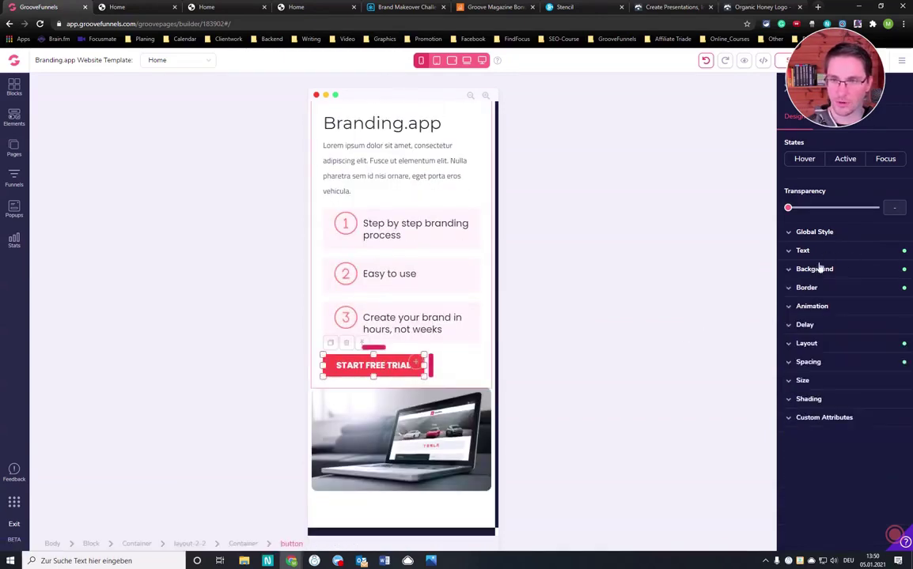
{"action": "left_click", "coordinate": [803, 251]}
{"action": "left_click", "coordinate": [810, 269]}
{"action": "left_click", "coordinate": [873, 292]}
{"action": "scroll", "coordinate": [467, 289], "scroll_direction": "down", "scroll_amount": 2}
{"action": "scroll", "coordinate": [463, 281], "scroll_direction": "down", "scroll_amount": 3}
{"action": "scroll", "coordinate": [454, 269], "scroll_direction": "down", "scroll_amount": 3}
{"action": "scroll", "coordinate": [435, 303], "scroll_direction": "down", "scroll_amount": 3}
{"action": "left_click", "coordinate": [442, 300]}
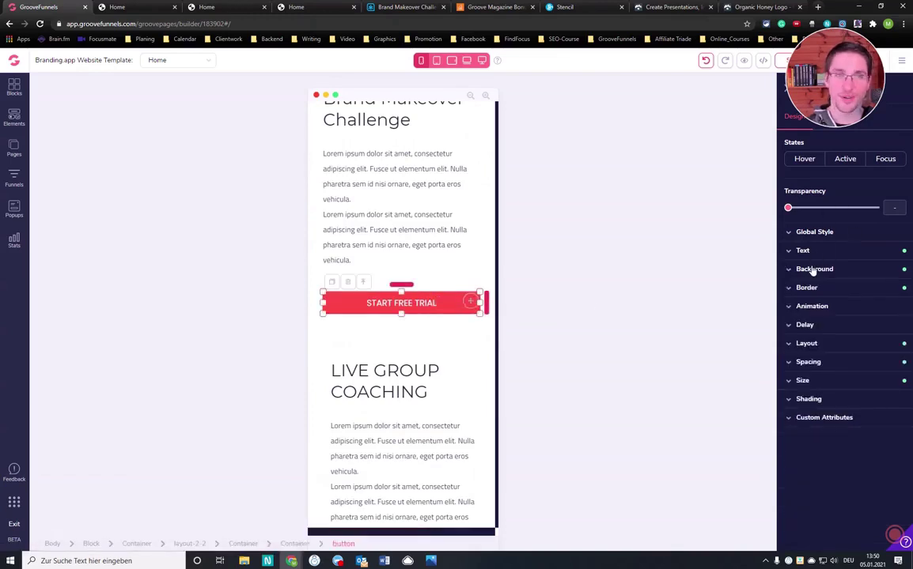
{"action": "left_click", "coordinate": [813, 269]}
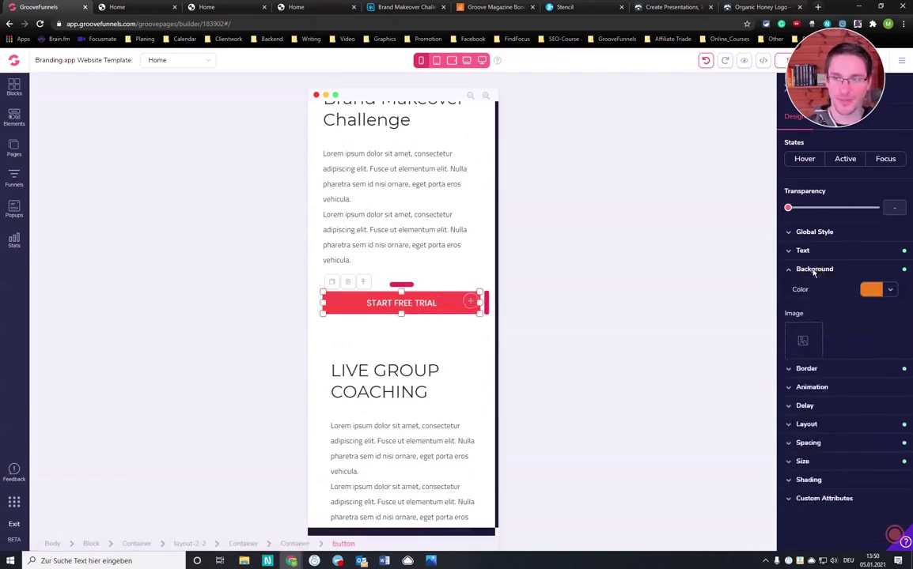
{"action": "left_click", "coordinate": [873, 289]}
{"action": "scroll", "coordinate": [418, 283], "scroll_direction": "down", "scroll_amount": 5}
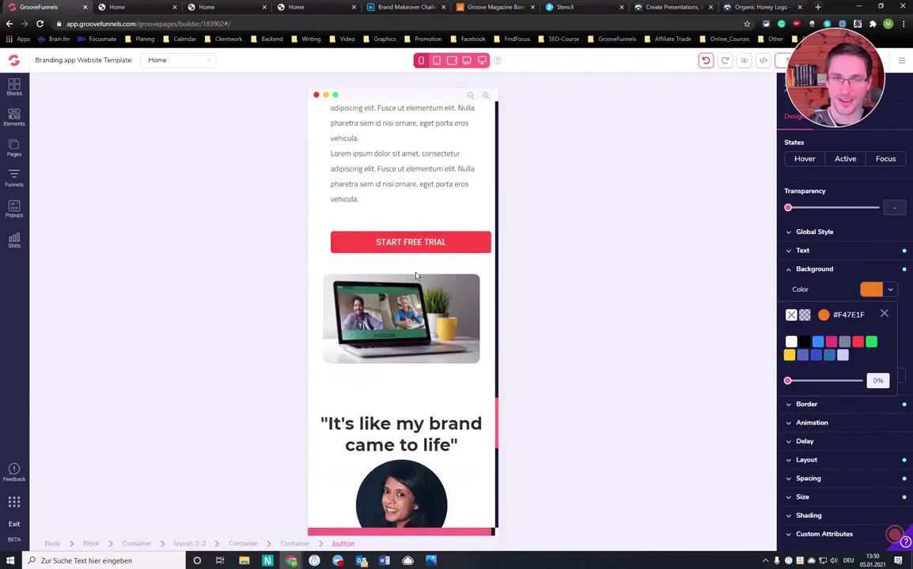
Make the remaining and closing START FREE TRIAL buttons orange #F47E1F
{"action": "left_click", "coordinate": [441, 240]}
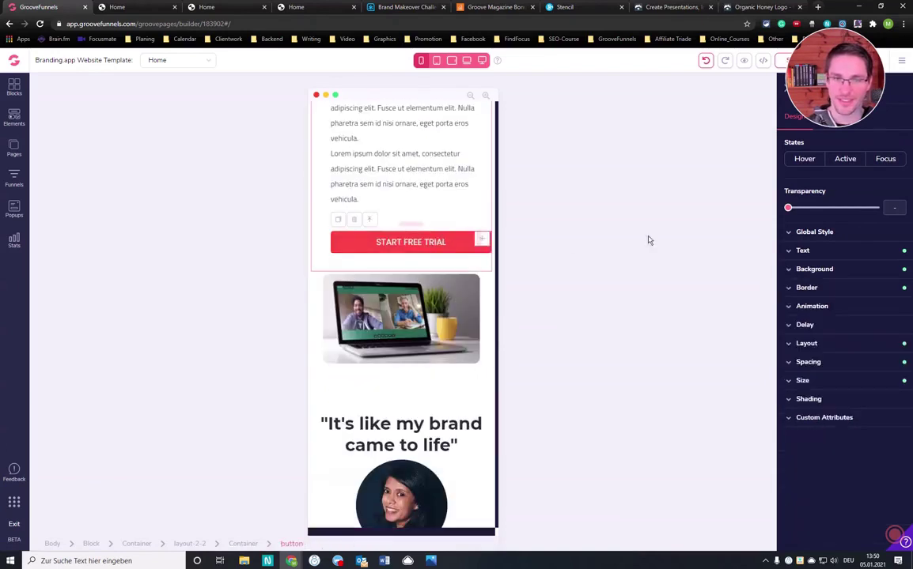
{"action": "left_click", "coordinate": [816, 270]}
{"action": "left_click", "coordinate": [874, 290]}
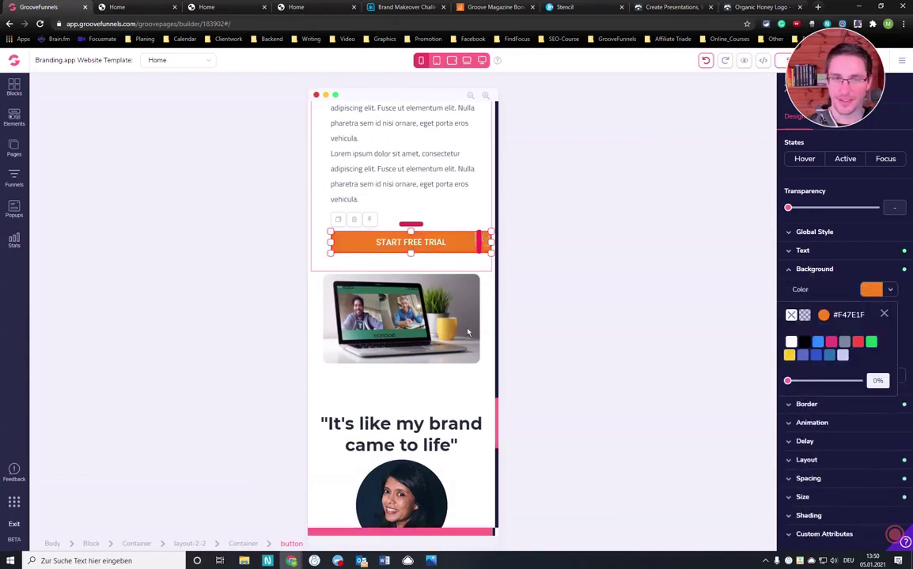
{"action": "scroll", "coordinate": [427, 300], "scroll_direction": "down", "scroll_amount": 5}
{"action": "scroll", "coordinate": [440, 309], "scroll_direction": "down", "scroll_amount": 4}
{"action": "left_click", "coordinate": [425, 254]}
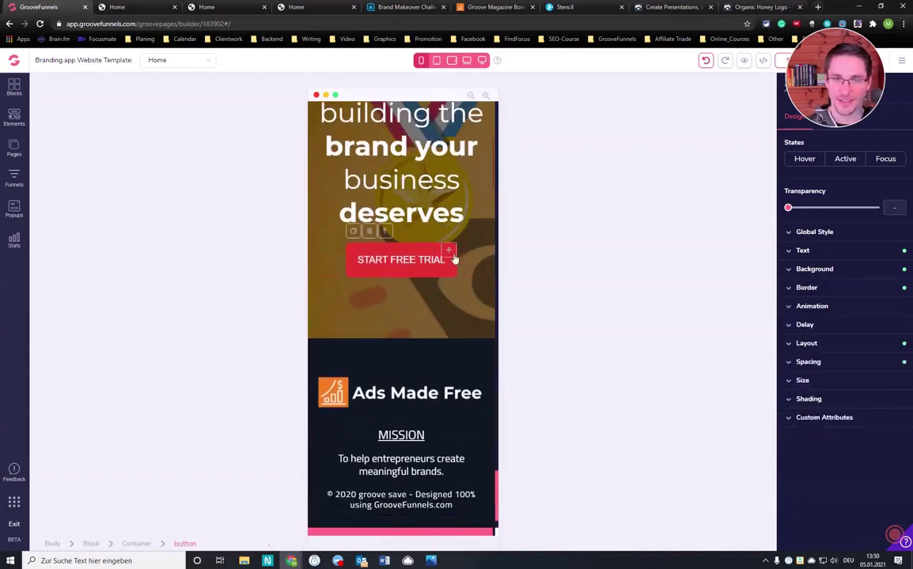
{"action": "left_click", "coordinate": [802, 251]}
{"action": "left_click", "coordinate": [803, 251]}
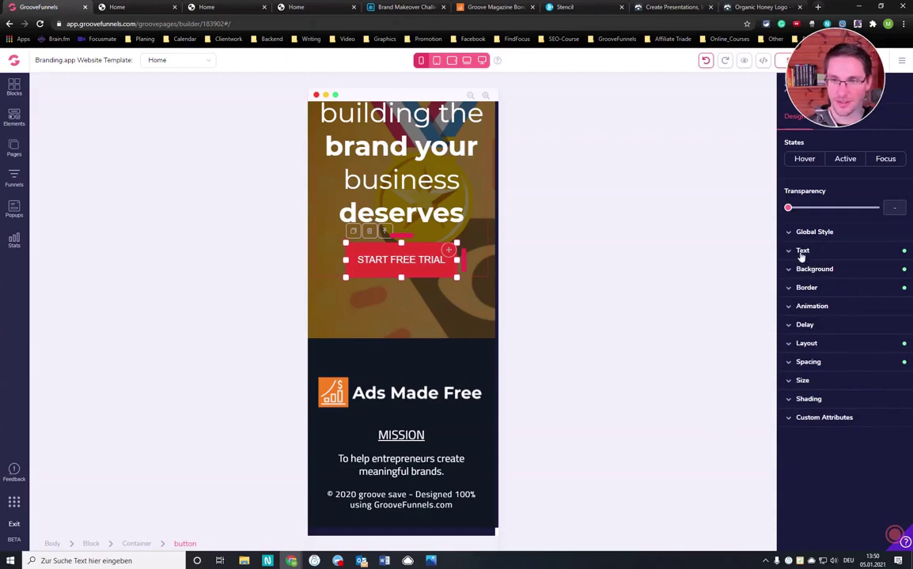
{"action": "left_click", "coordinate": [822, 270]}
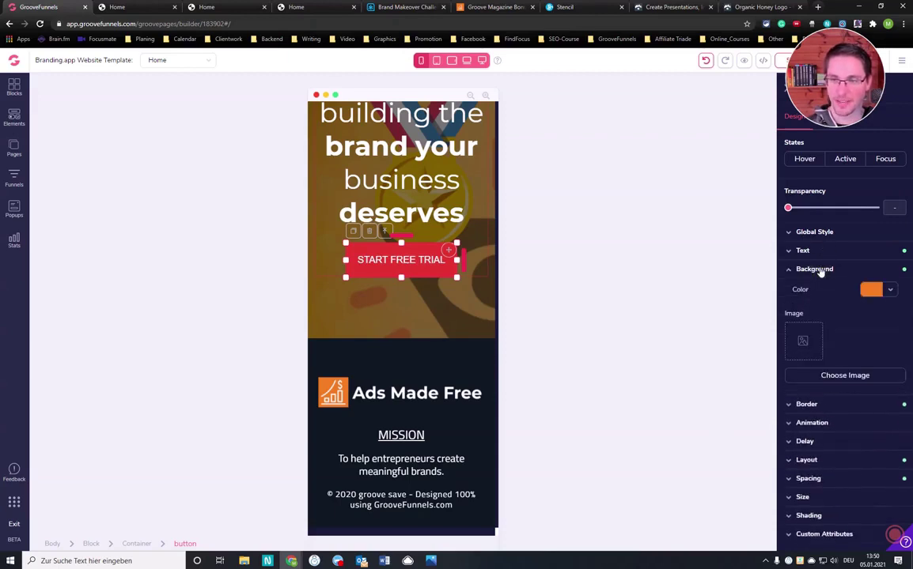
{"action": "left_click", "coordinate": [870, 289]}
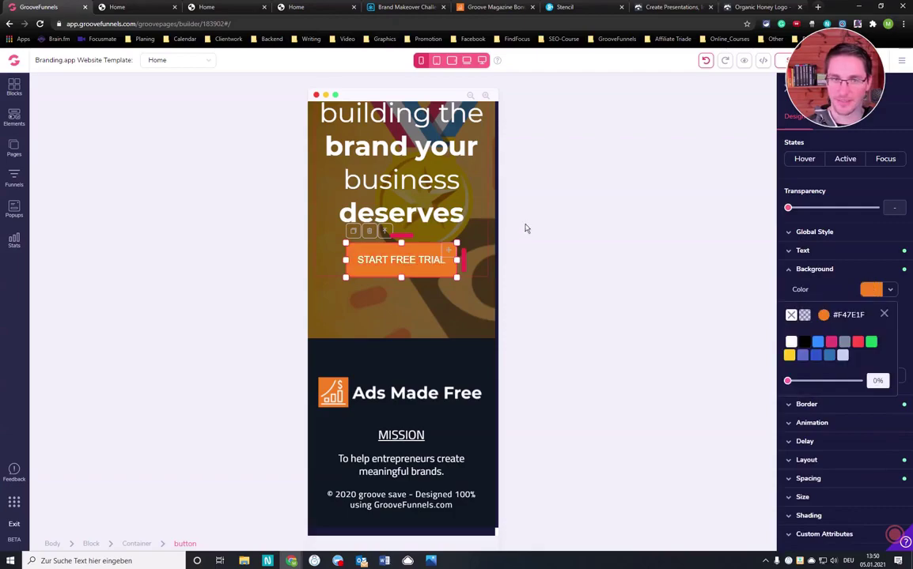
Preview the page at tablet portrait, then tablet landscape width
{"action": "left_click", "coordinate": [436, 60]}
{"action": "scroll", "coordinate": [452, 187], "scroll_direction": "down", "scroll_amount": 5}
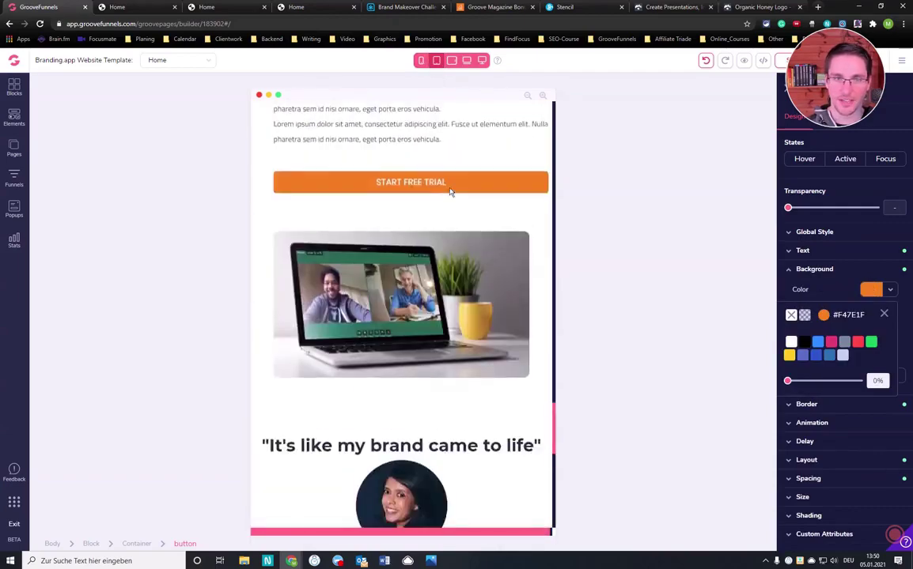
{"action": "scroll", "coordinate": [447, 193], "scroll_direction": "down", "scroll_amount": 3}
{"action": "scroll", "coordinate": [448, 193], "scroll_direction": "up", "scroll_amount": 5}
{"action": "scroll", "coordinate": [447, 193], "scroll_direction": "up", "scroll_amount": 5}
{"action": "scroll", "coordinate": [446, 192], "scroll_direction": "up", "scroll_amount": 5}
{"action": "scroll", "coordinate": [445, 193], "scroll_direction": "up", "scroll_amount": 5}
{"action": "left_click", "coordinate": [452, 60]}
At laptop width, shrink the Ads Made Free header logo
{"action": "left_click", "coordinate": [467, 60]}
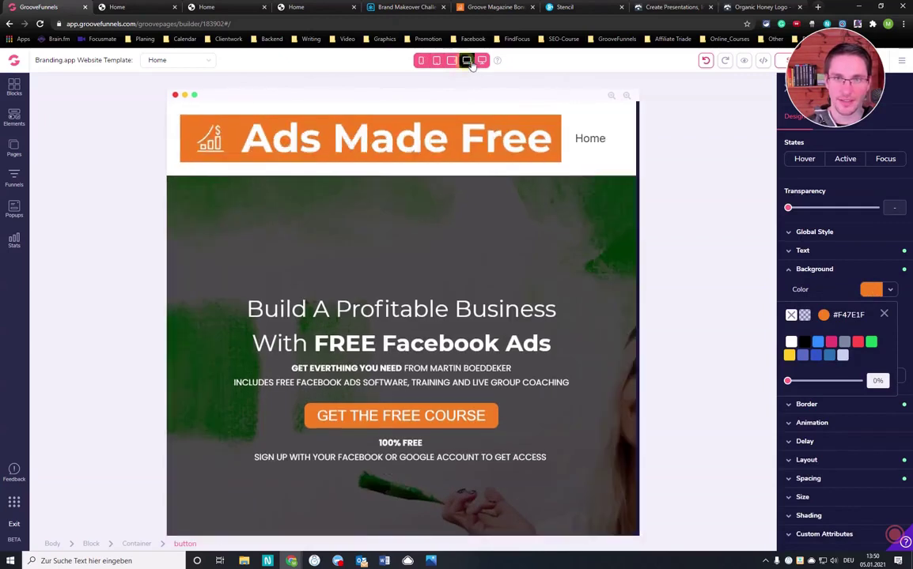
{"action": "left_click", "coordinate": [481, 61]}
{"action": "left_click", "coordinate": [466, 60]}
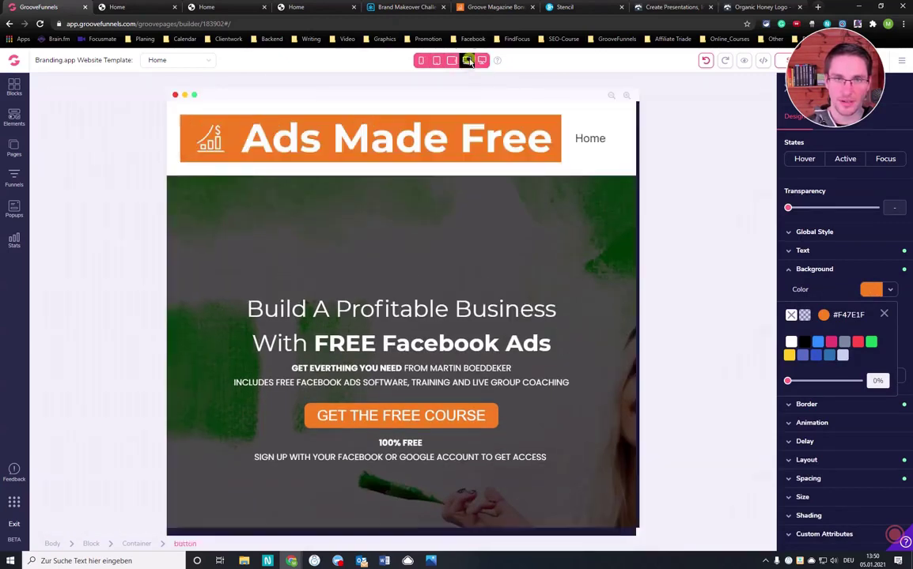
{"action": "left_click", "coordinate": [512, 130]}
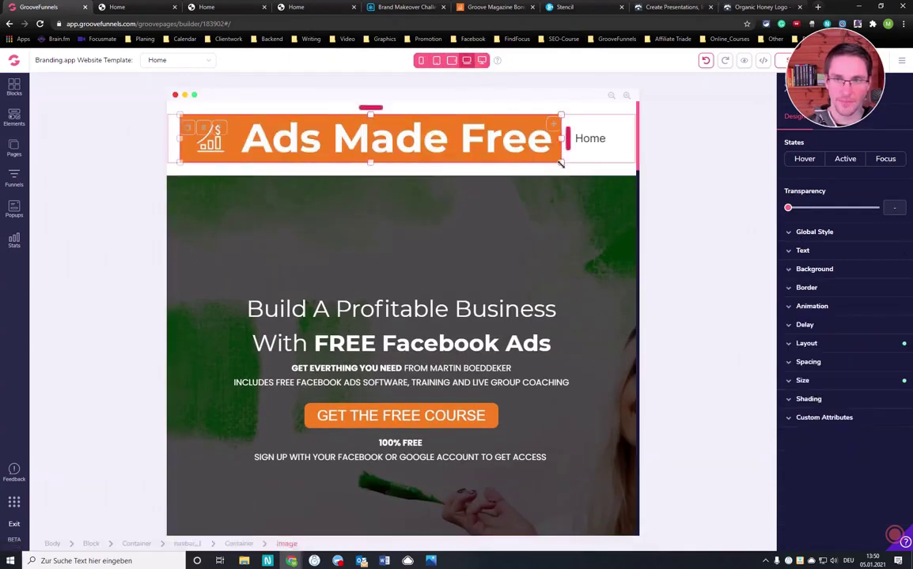
{"action": "left_click_drag", "start_coordinate": [556, 162], "coordinate": [463, 147]}
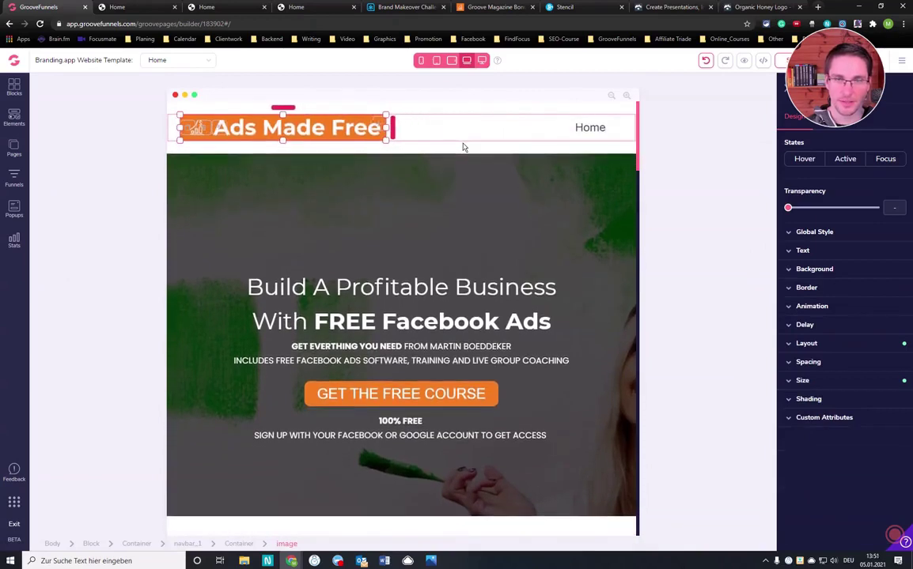
{"action": "left_click", "coordinate": [485, 190]}
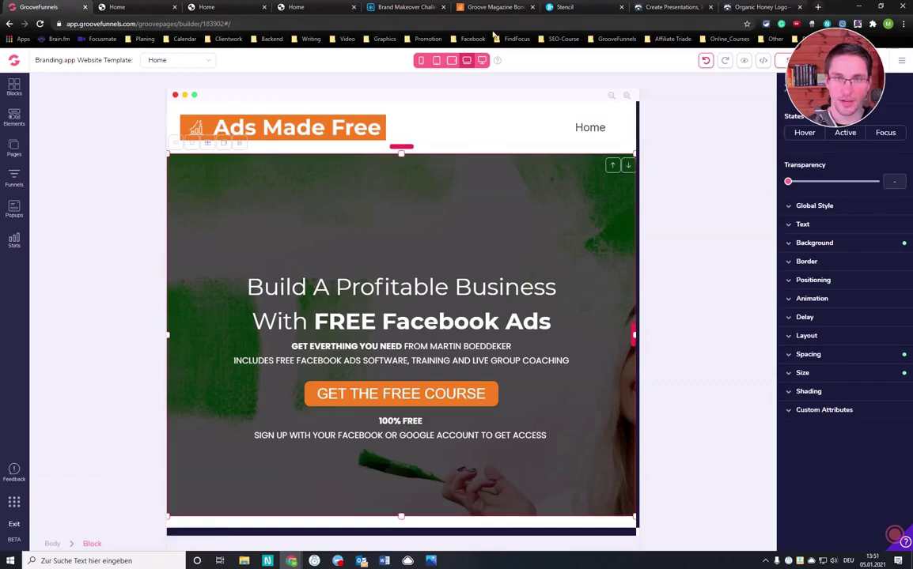
Cycle the preview through tablet, mobile, desktop and laptop widths, then select the logo
{"action": "left_click", "coordinate": [452, 60]}
{"action": "left_click", "coordinate": [421, 61]}
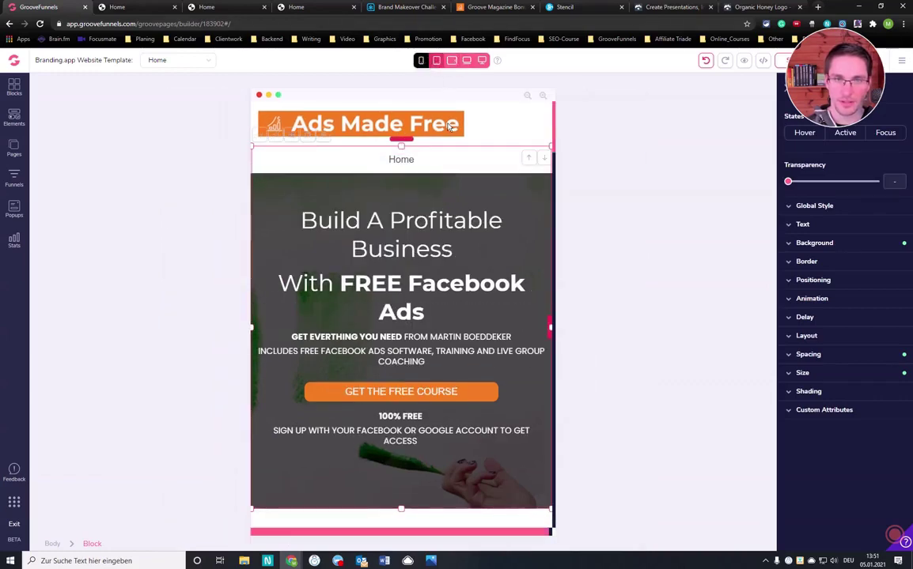
{"action": "left_click", "coordinate": [467, 61]}
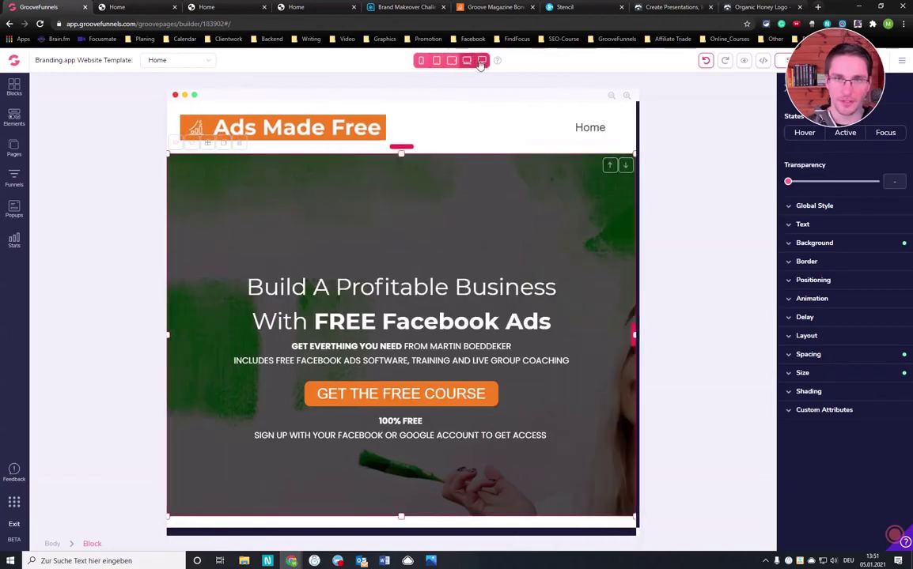
{"action": "left_click", "coordinate": [467, 61]}
{"action": "left_click", "coordinate": [334, 129]}
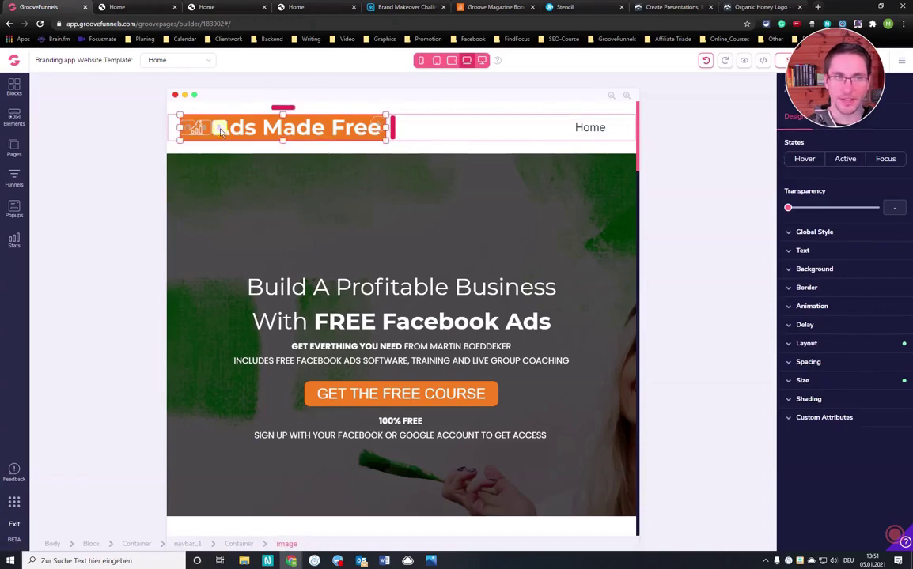
Inspect the navbar_1 row, logo, hero block and headline's Montserrat 3rem text styling
{"action": "left_click", "coordinate": [188, 544]}
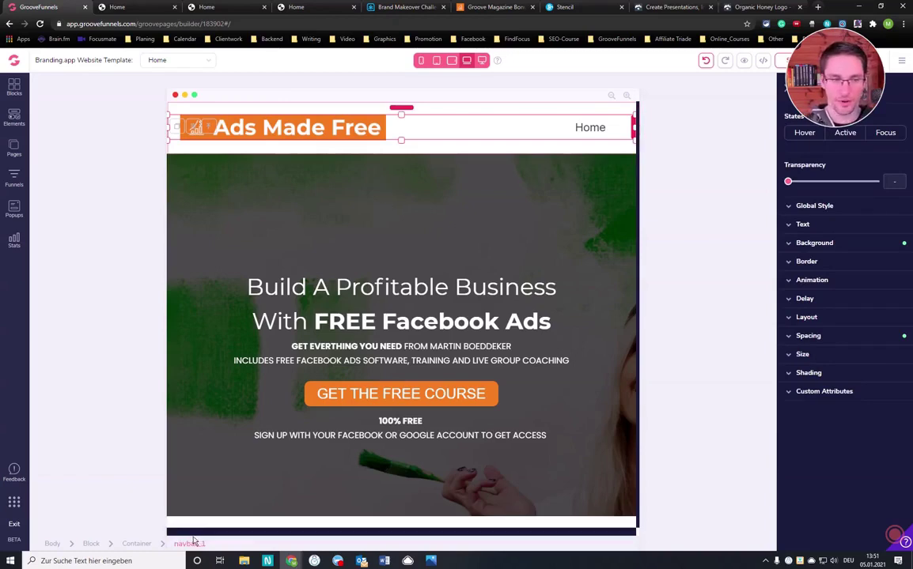
{"action": "left_click", "coordinate": [307, 120]}
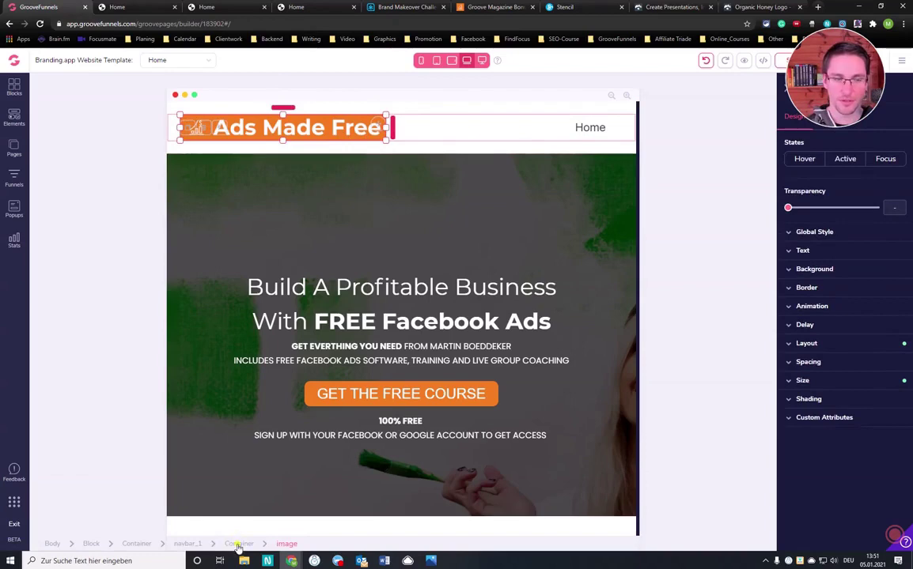
{"action": "left_click", "coordinate": [198, 120]}
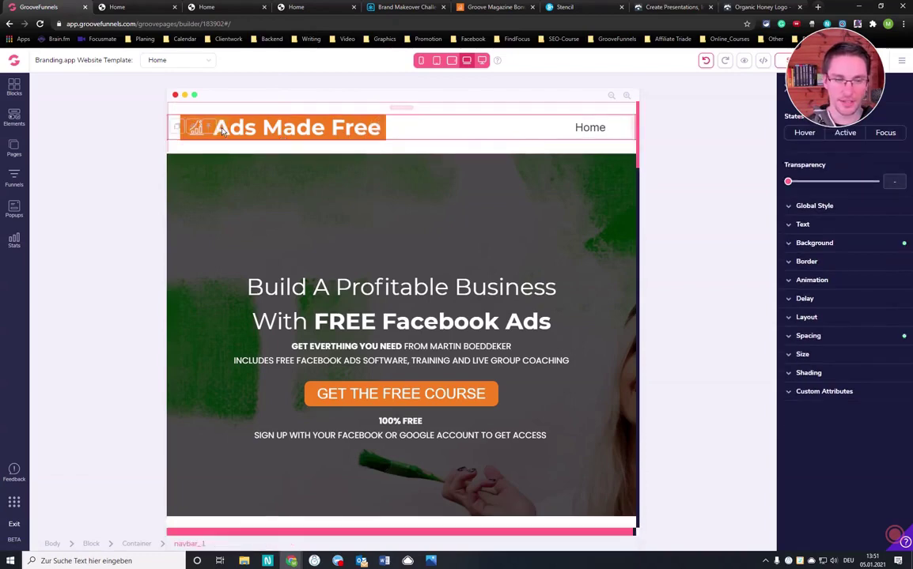
{"action": "left_click", "coordinate": [401, 163]}
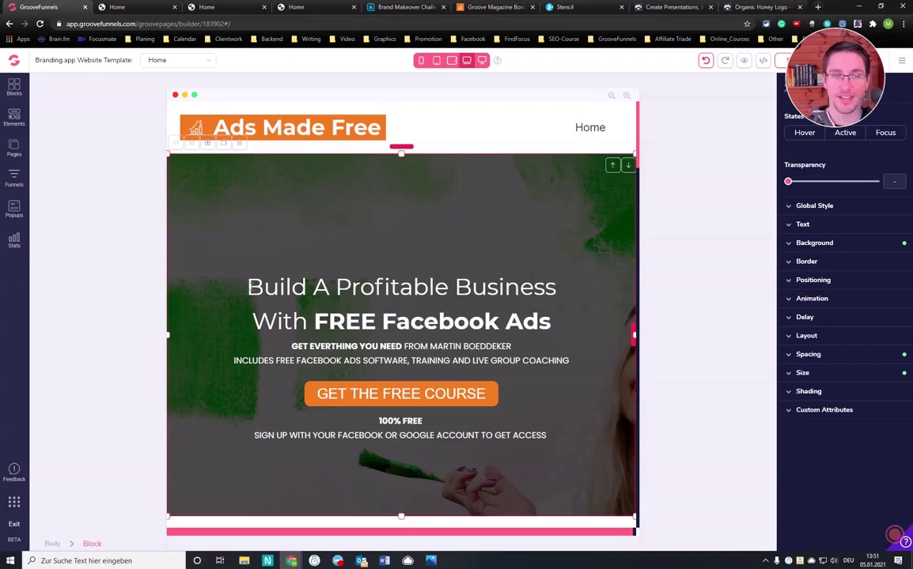
{"action": "left_click_drag", "start_coordinate": [224, 259], "coordinate": [552, 321]}
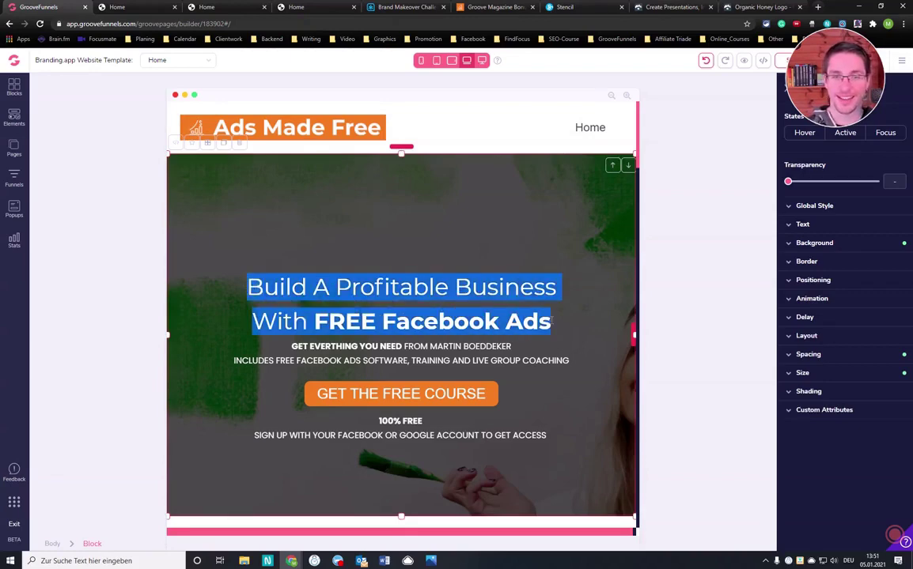
{"action": "left_click", "coordinate": [313, 214]}
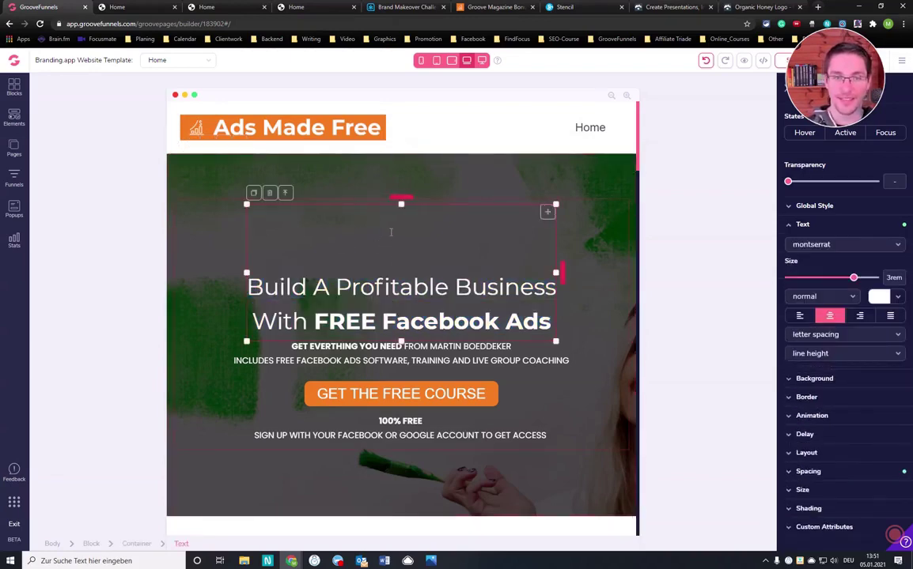
Select the navbar, then check the mobile layout where the 'Ads Made Free' text overflows
{"action": "left_click", "coordinate": [482, 60]}
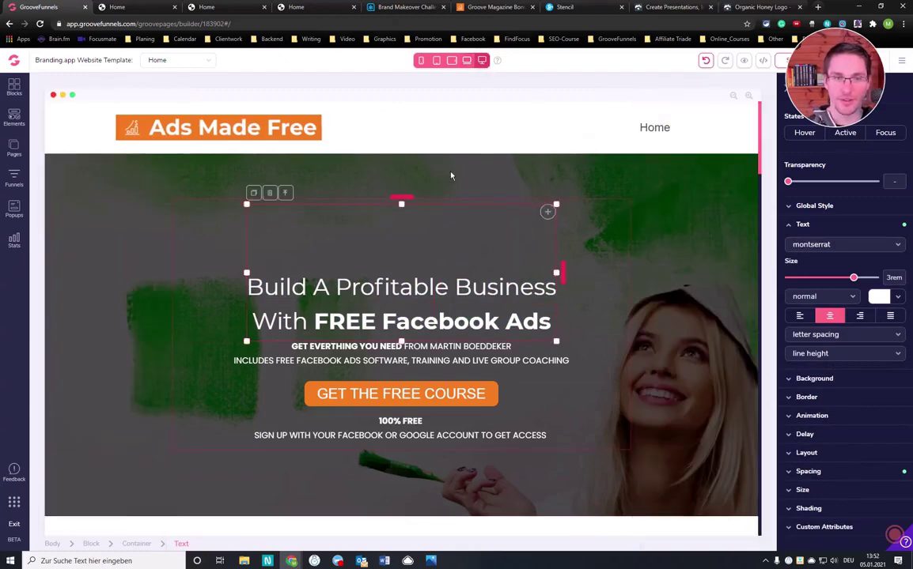
{"action": "left_click", "coordinate": [440, 123]}
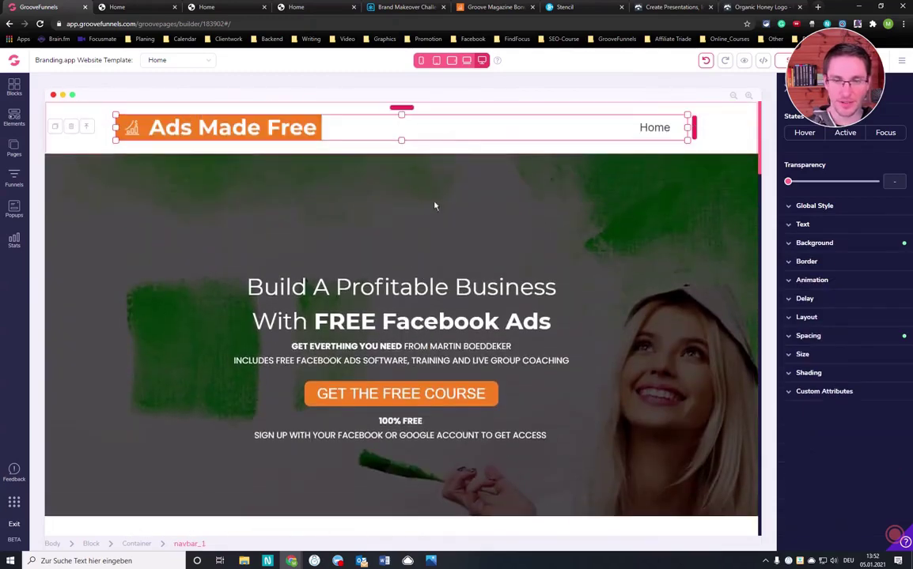
{"action": "left_click", "coordinate": [421, 60]}
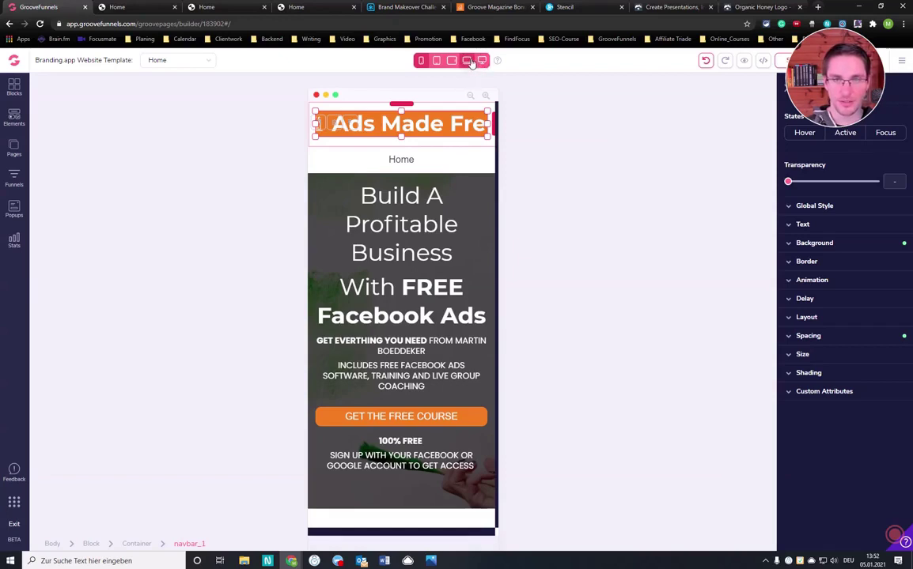
{"action": "scroll", "coordinate": [414, 214], "scroll_direction": "down", "scroll_amount": 1}
{"action": "scroll", "coordinate": [415, 213], "scroll_direction": "down", "scroll_amount": 2}
{"action": "scroll", "coordinate": [414, 213], "scroll_direction": "up", "scroll_amount": 3}
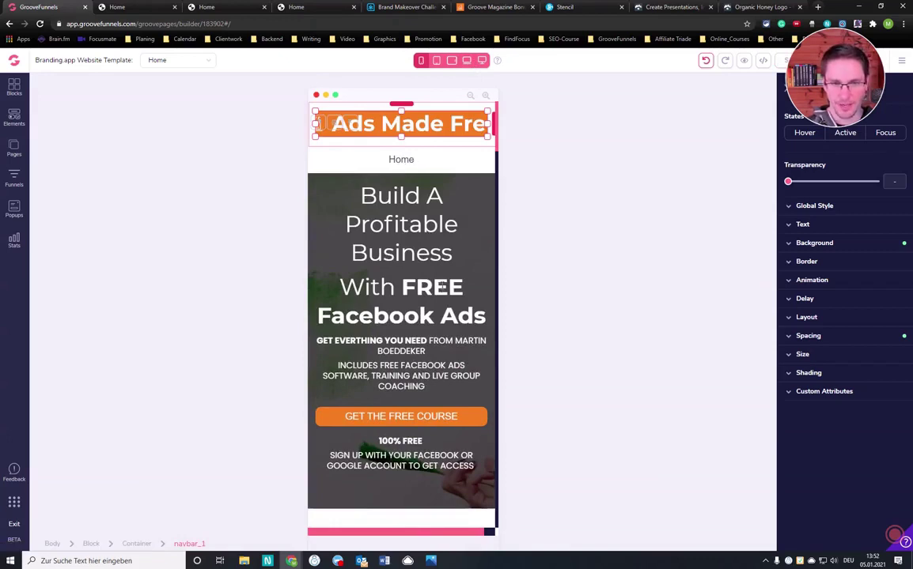
{"action": "scroll", "coordinate": [438, 247], "scroll_direction": "down", "scroll_amount": 1}
{"action": "scroll", "coordinate": [438, 247], "scroll_direction": "up", "scroll_amount": 1}
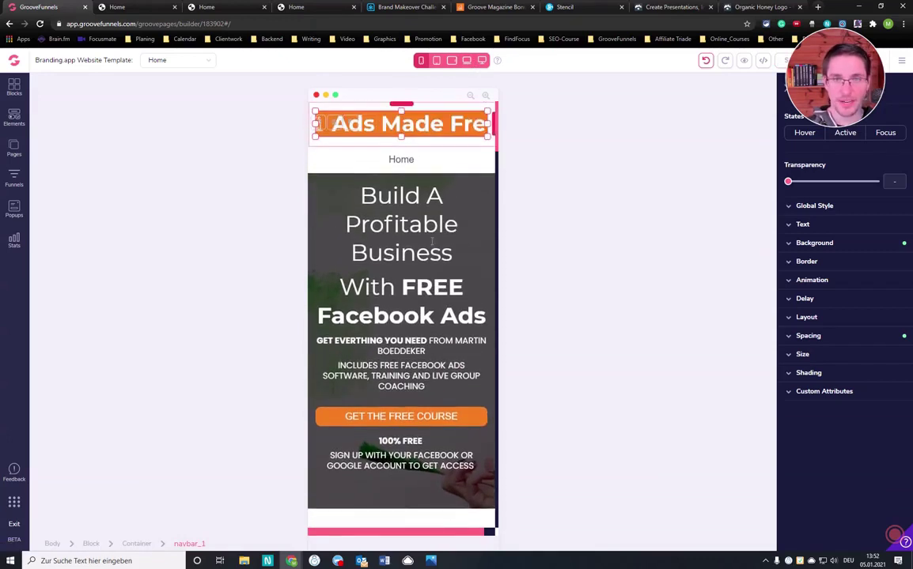
{"action": "left_click", "coordinate": [432, 132]}
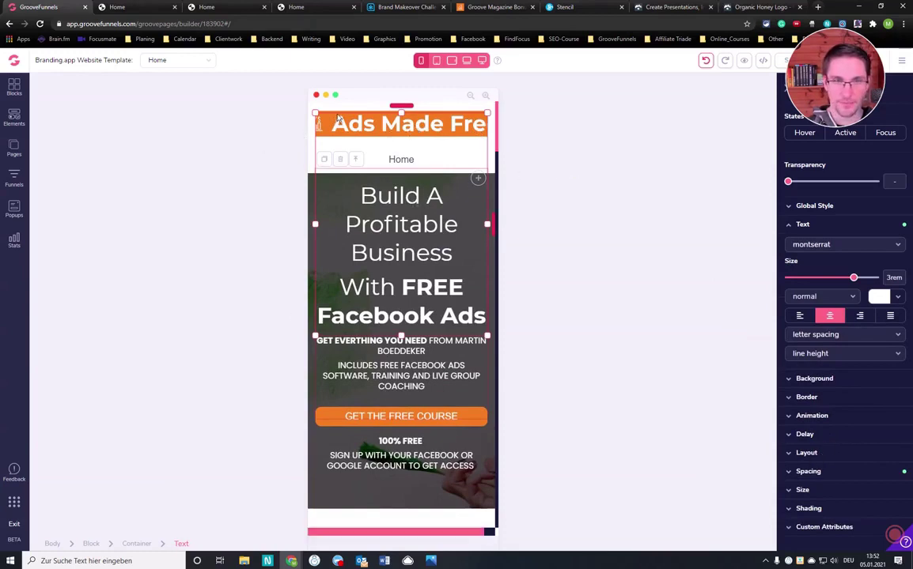
{"action": "left_click", "coordinate": [452, 128]}
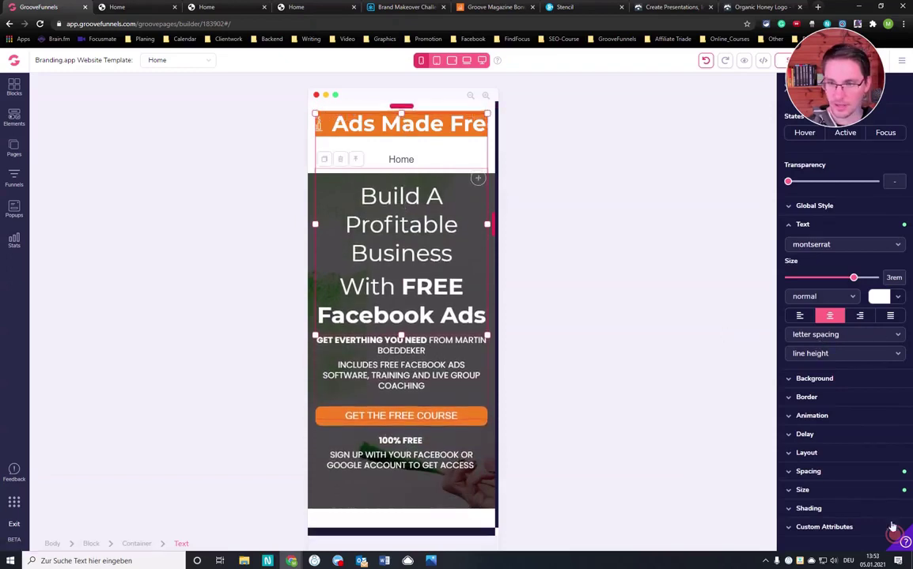
{"action": "left_click", "coordinate": [828, 471]}
{"action": "left_click", "coordinate": [843, 422]}
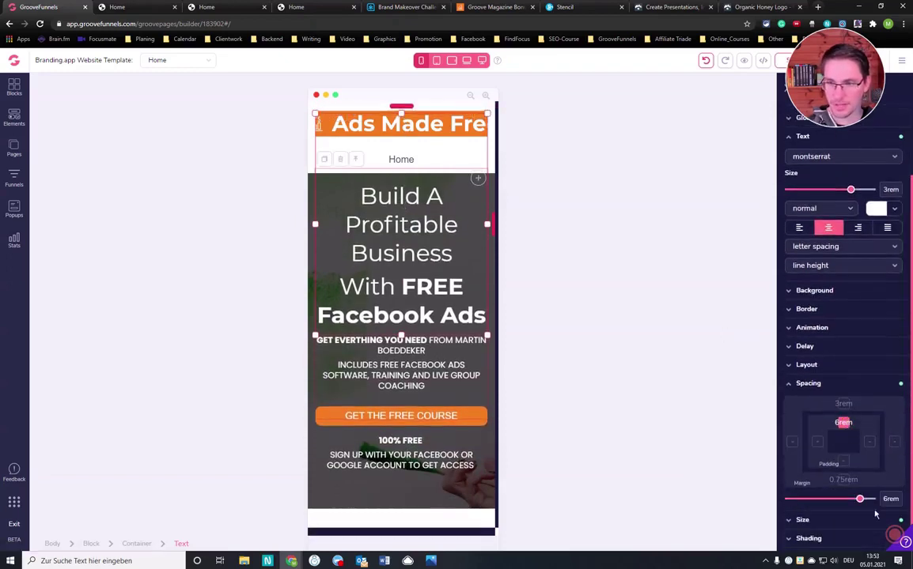
{"action": "left_click_drag", "start_coordinate": [859, 501], "coordinate": [788, 501]}
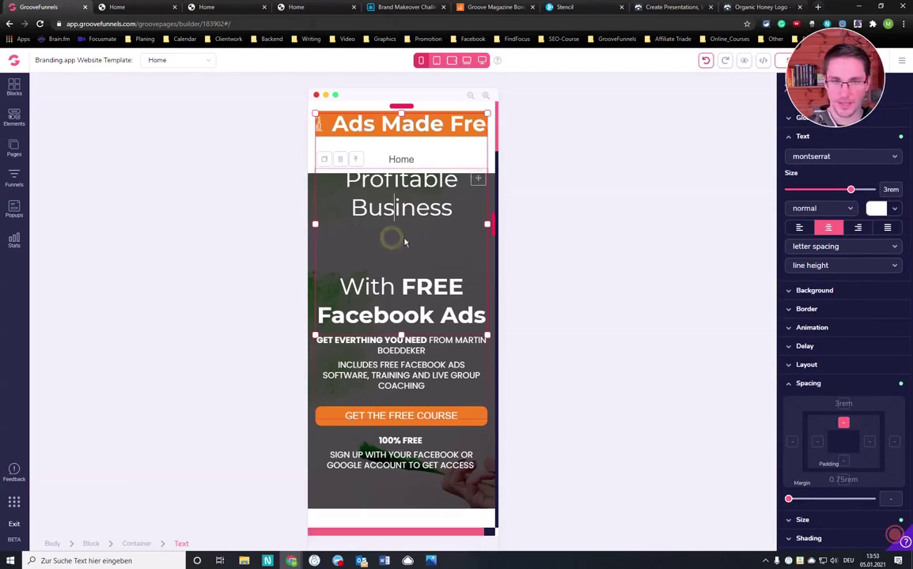
{"action": "double_click", "coordinate": [447, 207]}
{"action": "left_click", "coordinate": [448, 202]}
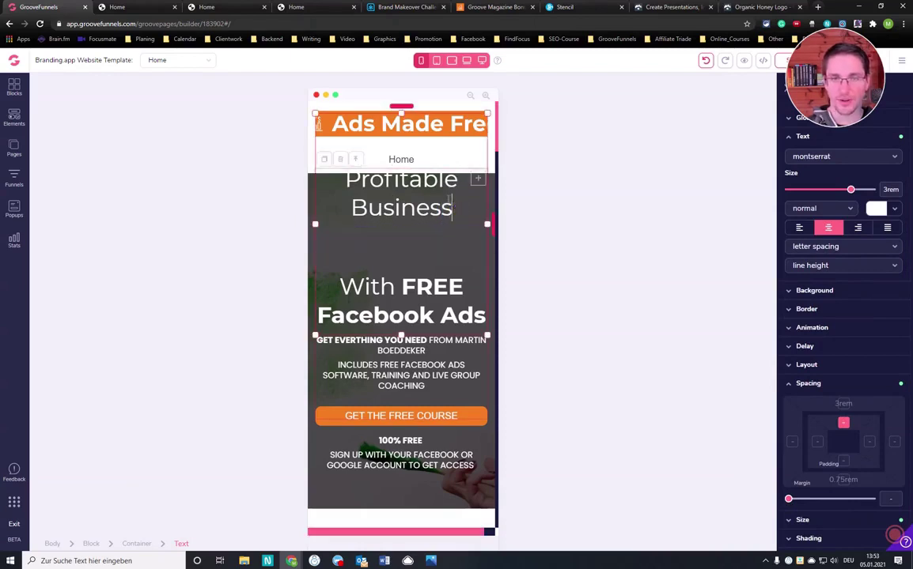
{"action": "key", "text": "Delete"}
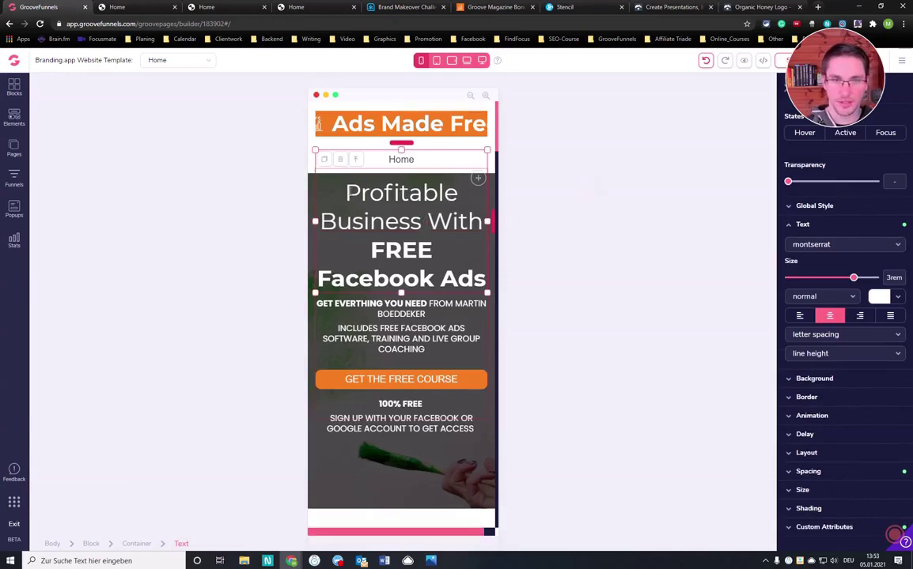
{"action": "type", "text": "A"}
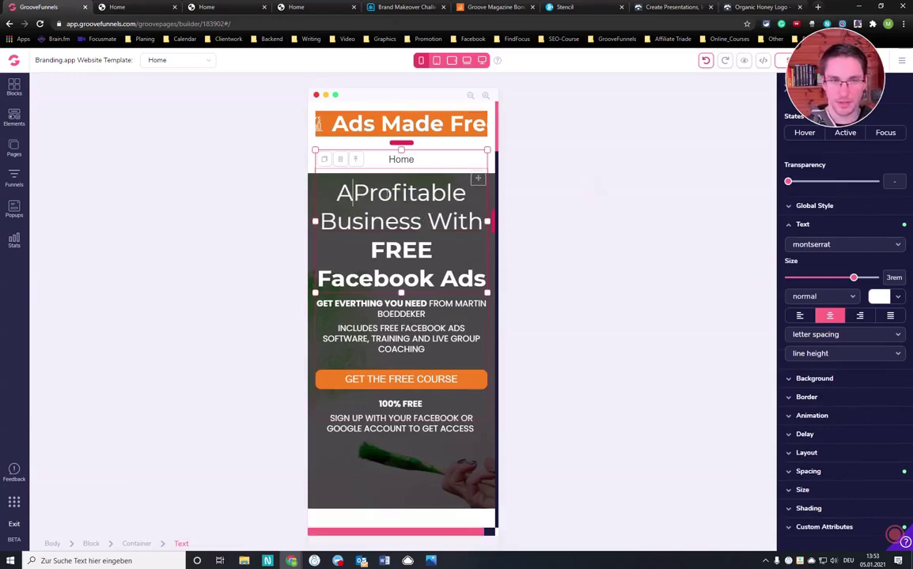
{"action": "key", "text": "BackSpace"}
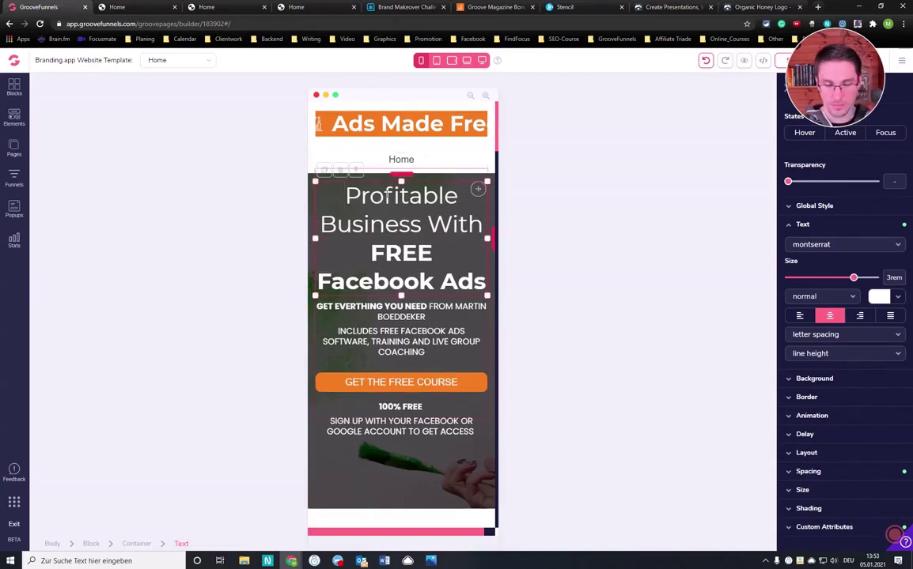
{"action": "key", "text": "ctrl+z"}
{"action": "key", "text": "ctrl+z"}
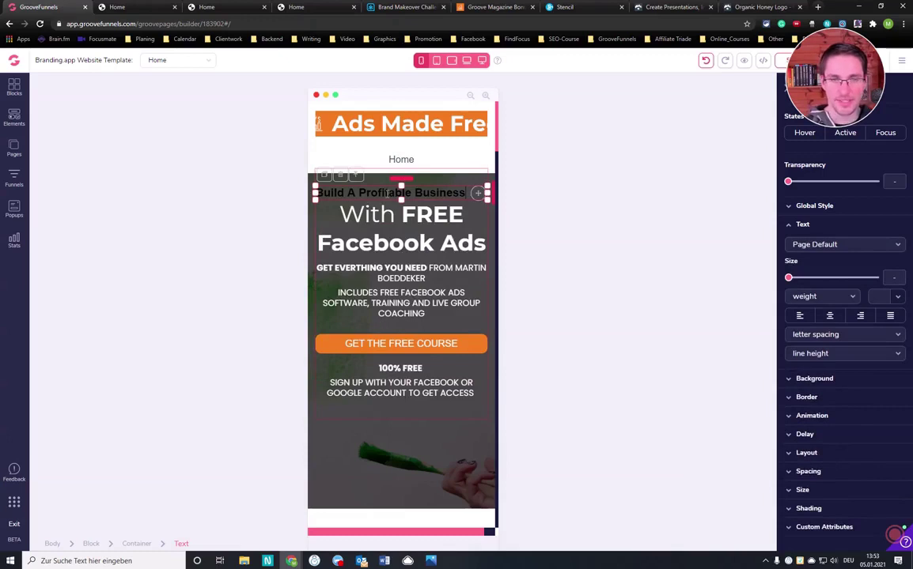
{"action": "left_click_drag", "start_coordinate": [466, 192], "coordinate": [315, 191]}
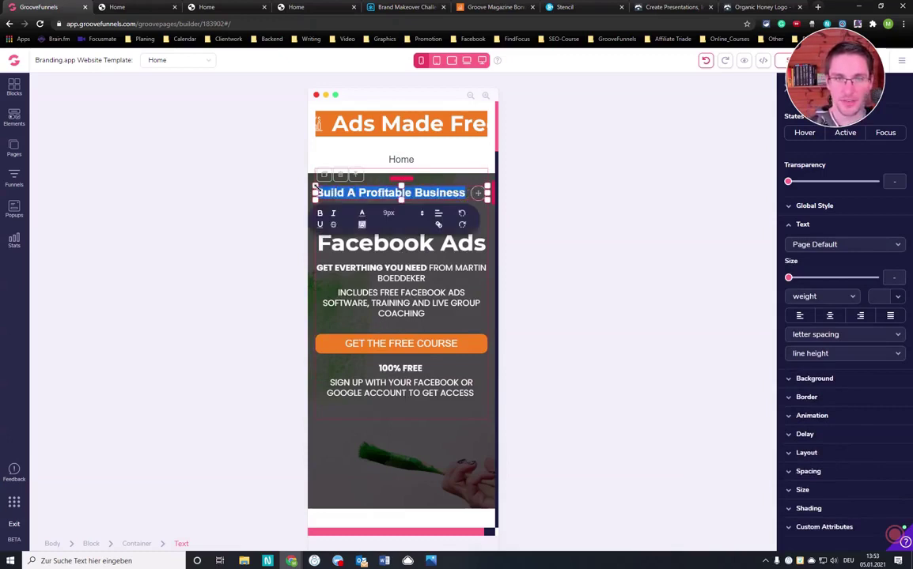
{"action": "left_click", "coordinate": [705, 61]}
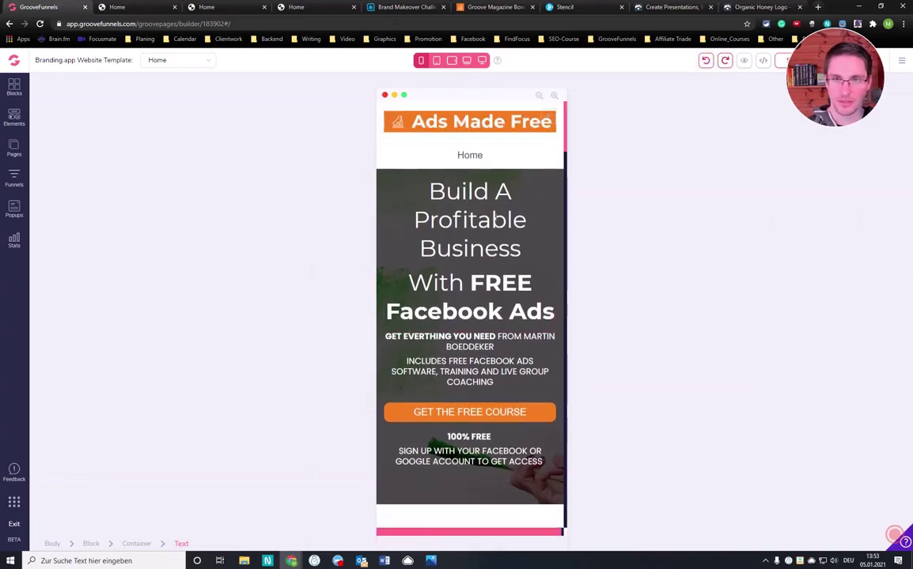
Scroll through the page at desktop and tablet widths, ending at full desktop width
{"action": "scroll", "coordinate": [494, 245], "scroll_direction": "down", "scroll_amount": 6}
{"action": "scroll", "coordinate": [490, 241], "scroll_direction": "down", "scroll_amount": 4}
{"action": "scroll", "coordinate": [489, 241], "scroll_direction": "up", "scroll_amount": 1}
{"action": "scroll", "coordinate": [488, 237], "scroll_direction": "up", "scroll_amount": 4}
{"action": "scroll", "coordinate": [487, 234], "scroll_direction": "up", "scroll_amount": 5}
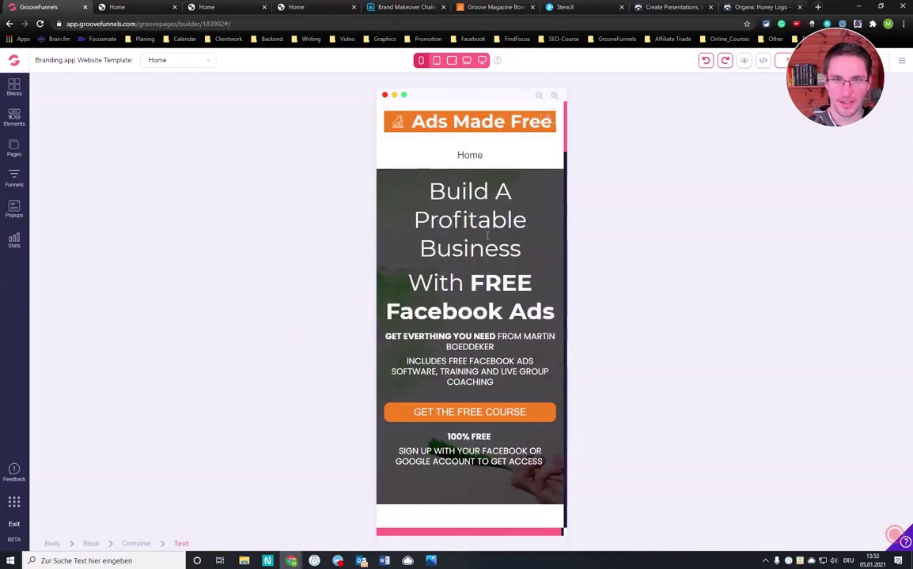
{"action": "left_click", "coordinate": [481, 60]}
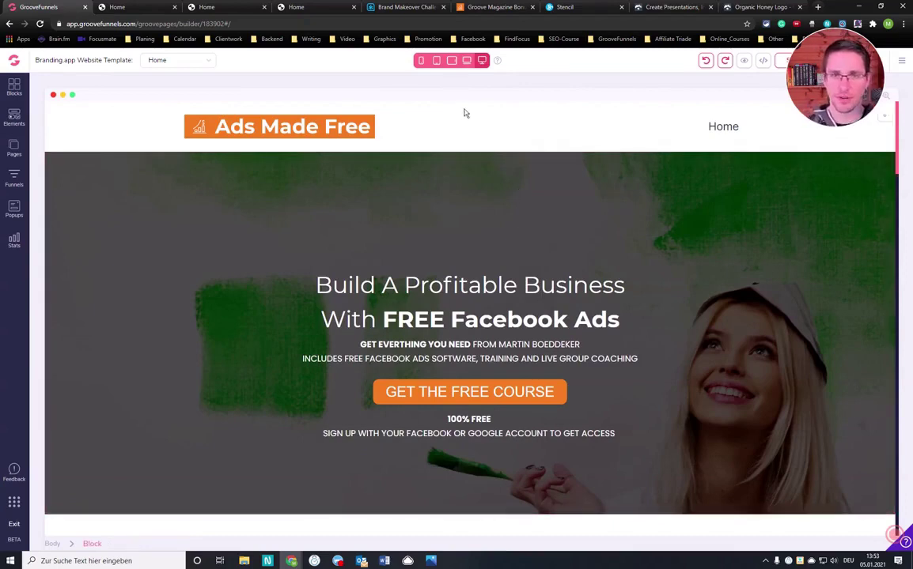
{"action": "left_click", "coordinate": [467, 60]}
{"action": "mouse_move", "coordinate": [514, 284]}
{"action": "scroll", "coordinate": [514, 296], "scroll_direction": "down", "scroll_amount": 2}
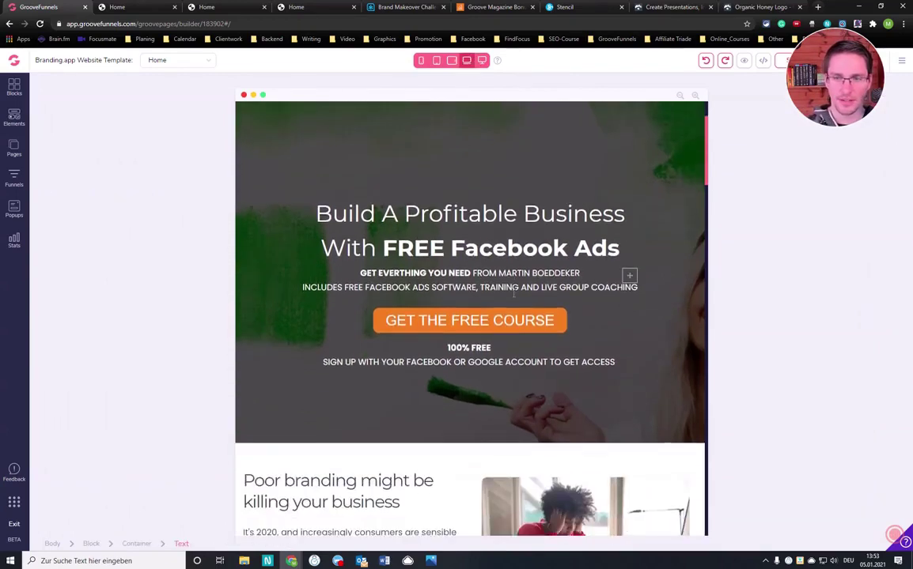
{"action": "scroll", "coordinate": [513, 296], "scroll_direction": "up", "scroll_amount": 2}
{"action": "left_click", "coordinate": [481, 61]}
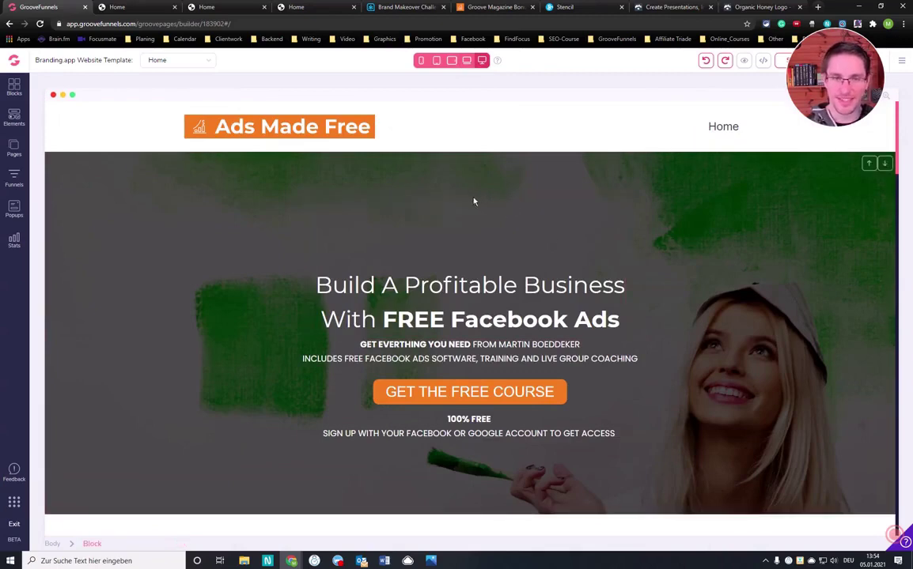
Reduce the hero Container's top padding from 5rem to zero
{"action": "left_click", "coordinate": [477, 253]}
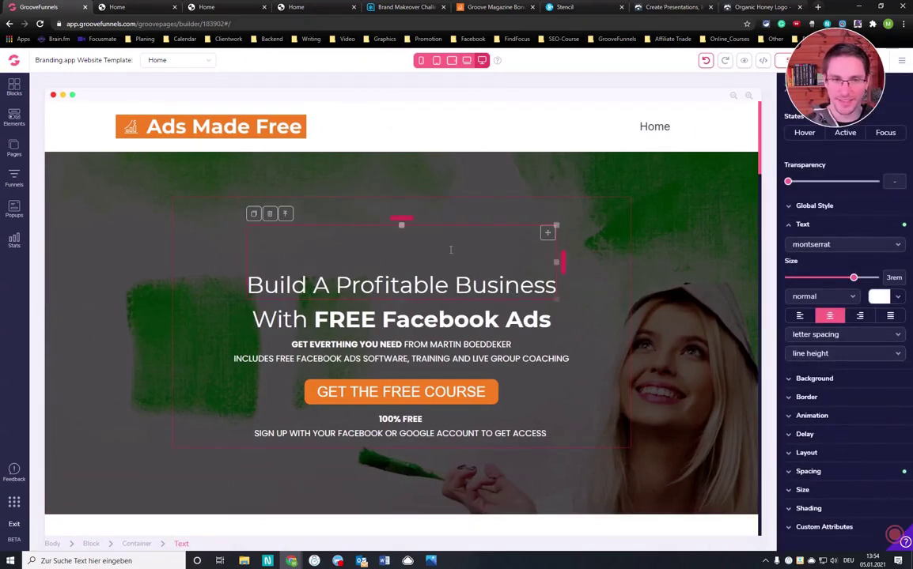
{"action": "left_click", "coordinate": [136, 543]}
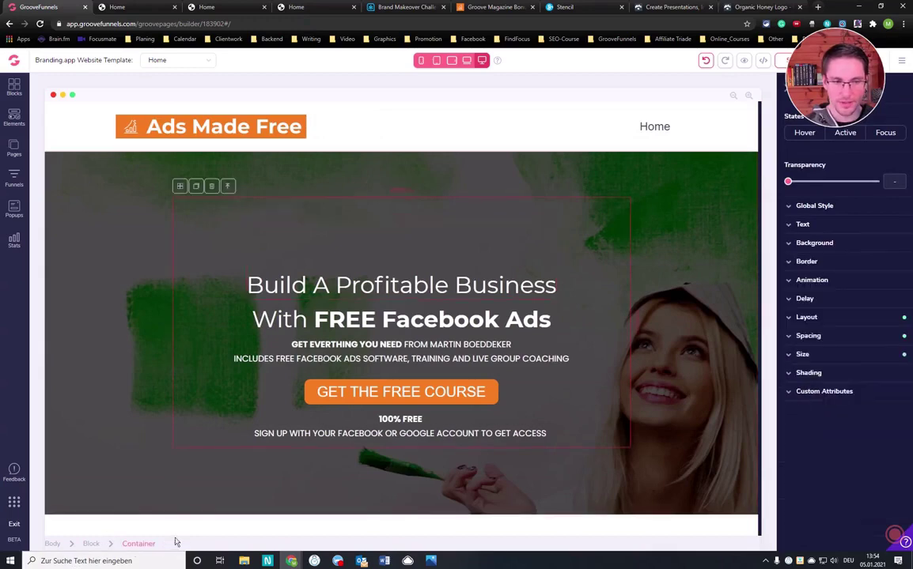
{"action": "left_click", "coordinate": [819, 339]}
{"action": "left_click", "coordinate": [846, 376]}
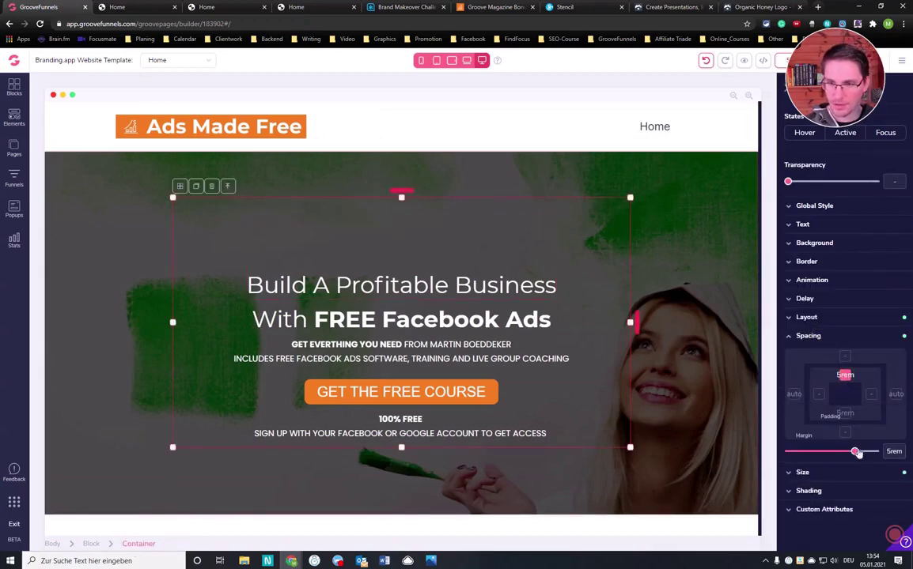
{"action": "left_click_drag", "start_coordinate": [855, 457], "coordinate": [756, 463]}
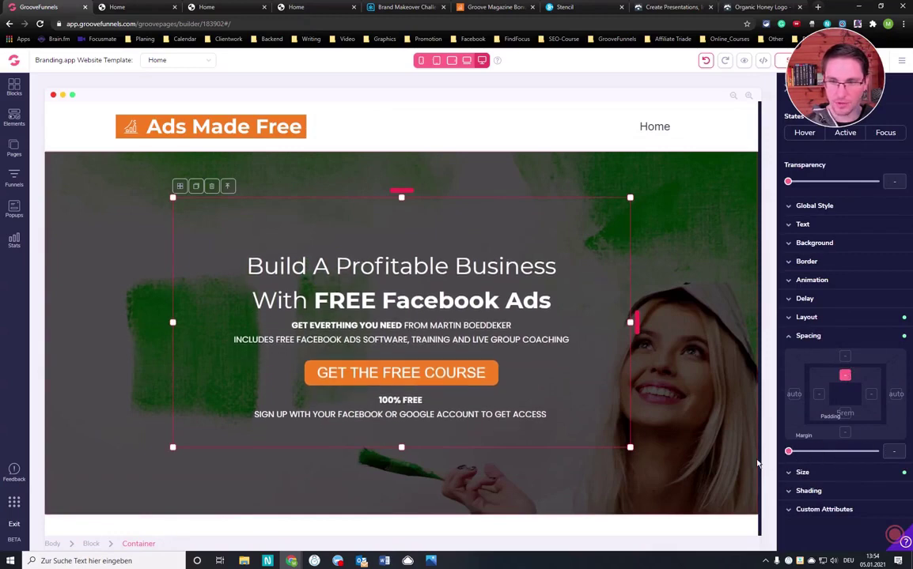
Clear the headline's 6rem top padding to zero, checking mobile and desktop previews
{"action": "left_click", "coordinate": [451, 166]}
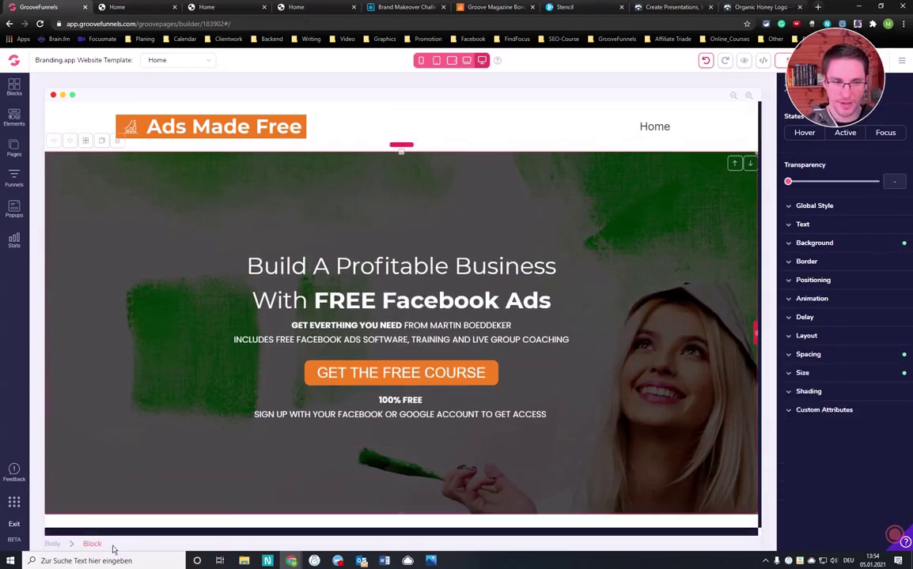
{"action": "left_click", "coordinate": [383, 262]}
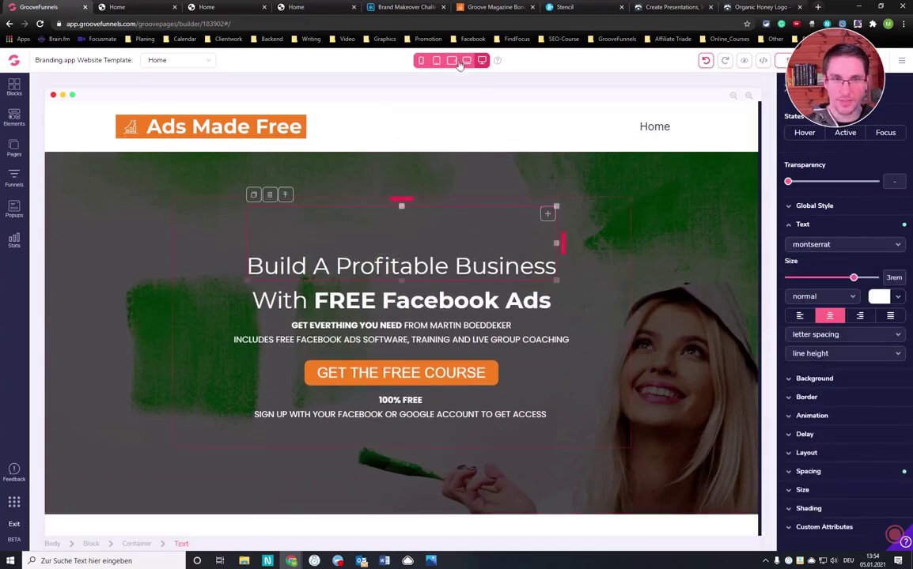
{"action": "left_click", "coordinate": [422, 61]}
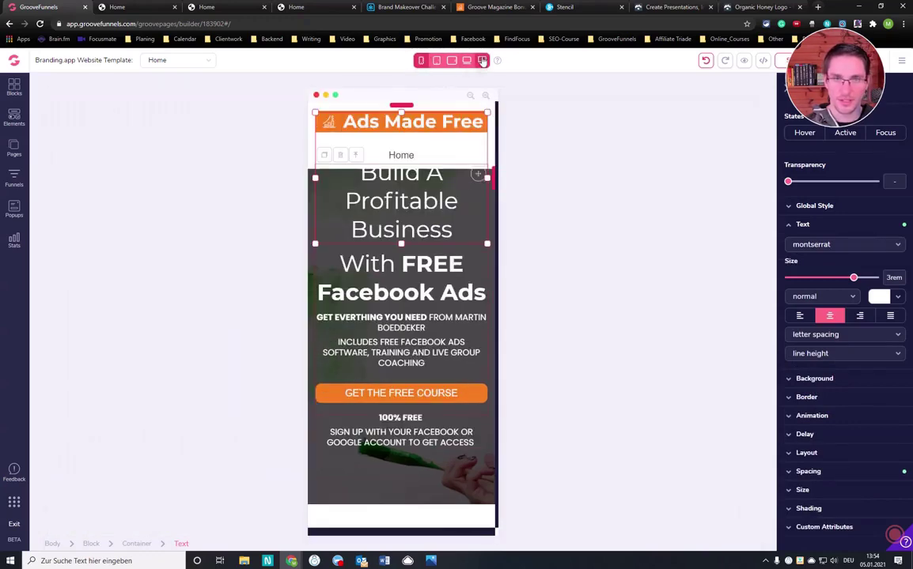
{"action": "left_click", "coordinate": [482, 60]}
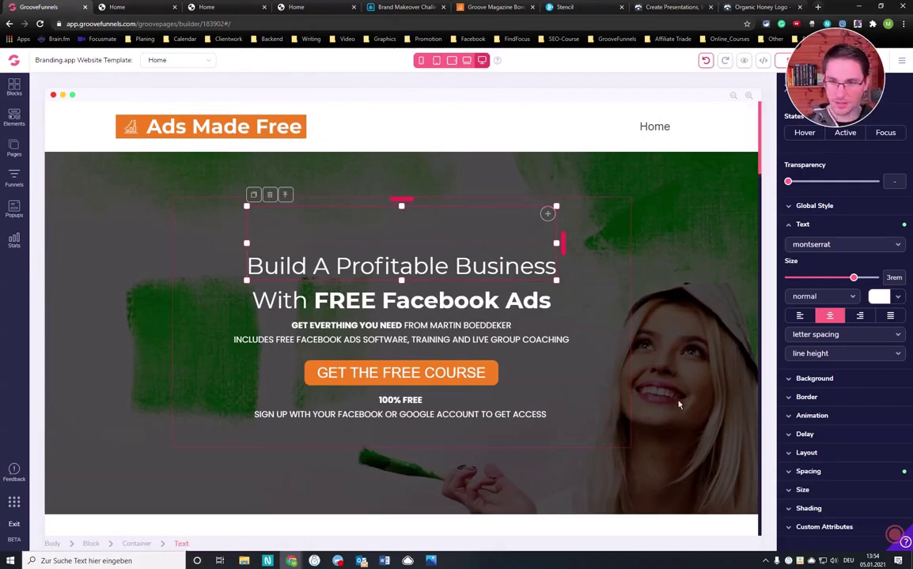
{"action": "left_click", "coordinate": [808, 471]}
{"action": "scroll", "coordinate": [811, 443], "scroll_direction": "down", "scroll_amount": 1}
{"action": "left_click", "coordinate": [843, 424]}
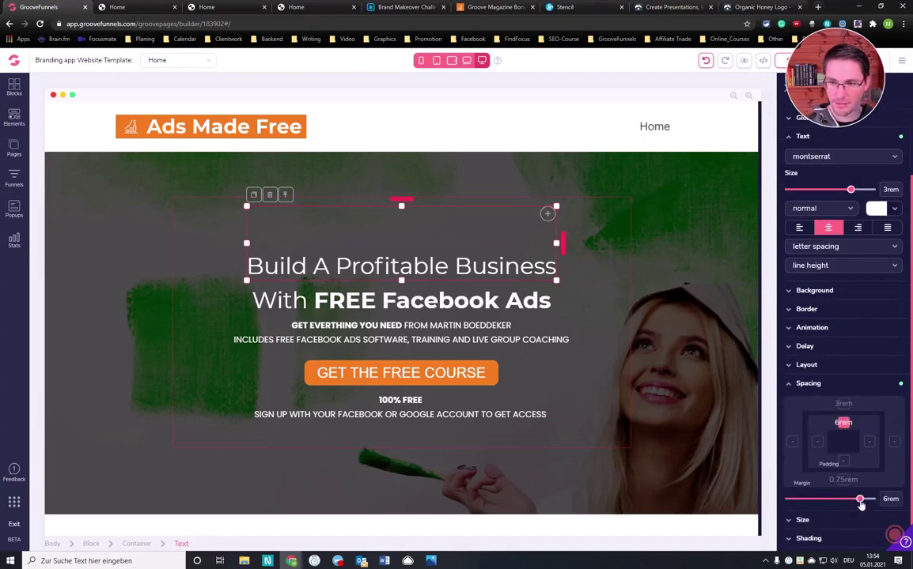
{"action": "left_click_drag", "start_coordinate": [859, 500], "coordinate": [782, 508]}
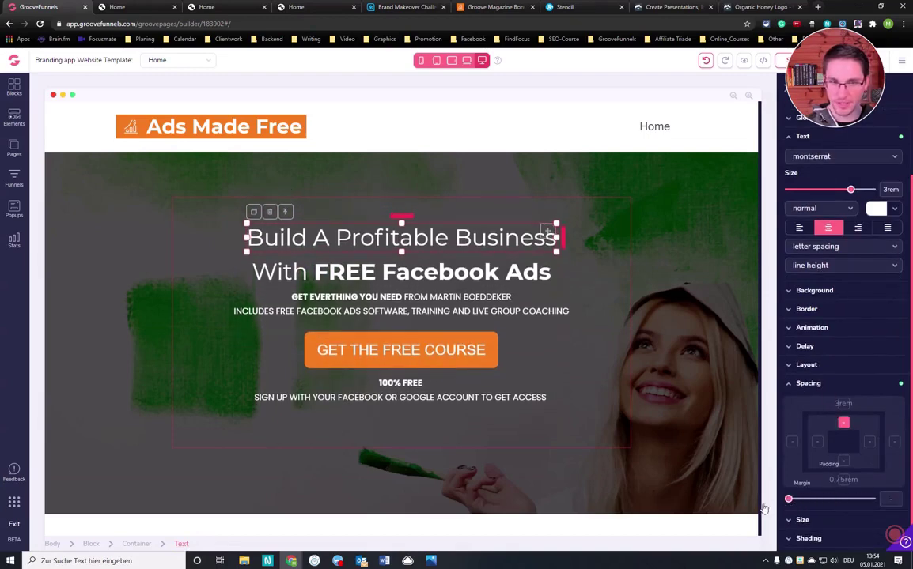
In mobile preview, set the hero Block's Size height to auto
{"action": "left_click", "coordinate": [423, 140]}
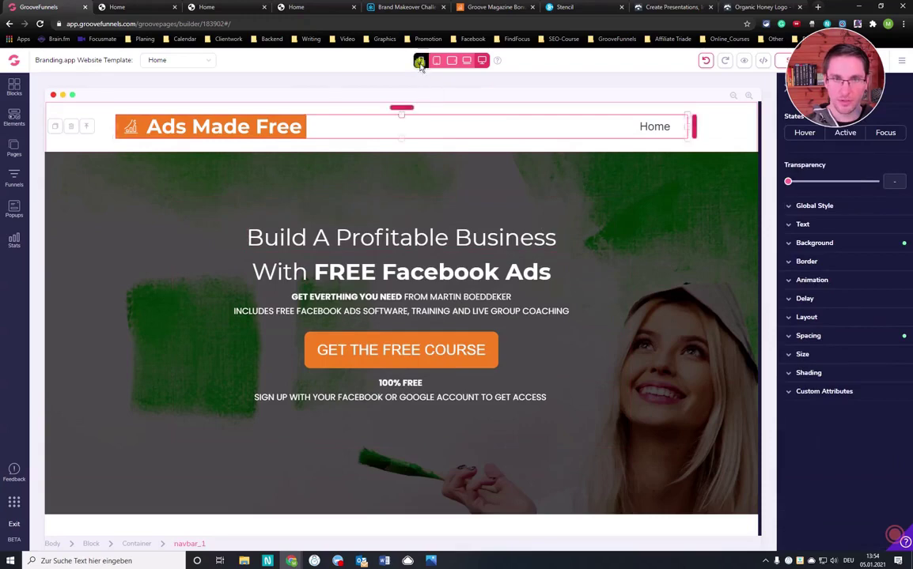
{"action": "left_click", "coordinate": [420, 61]}
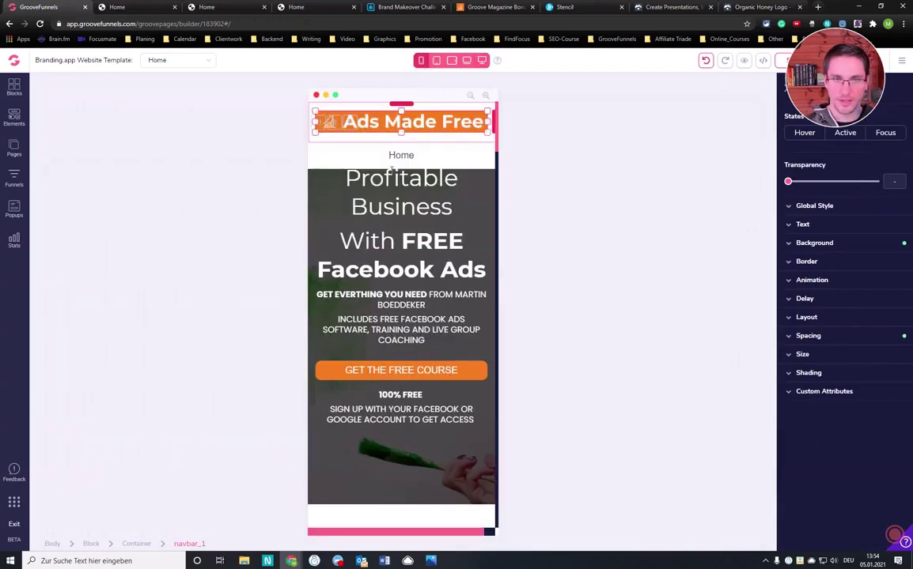
{"action": "left_click", "coordinate": [387, 179]}
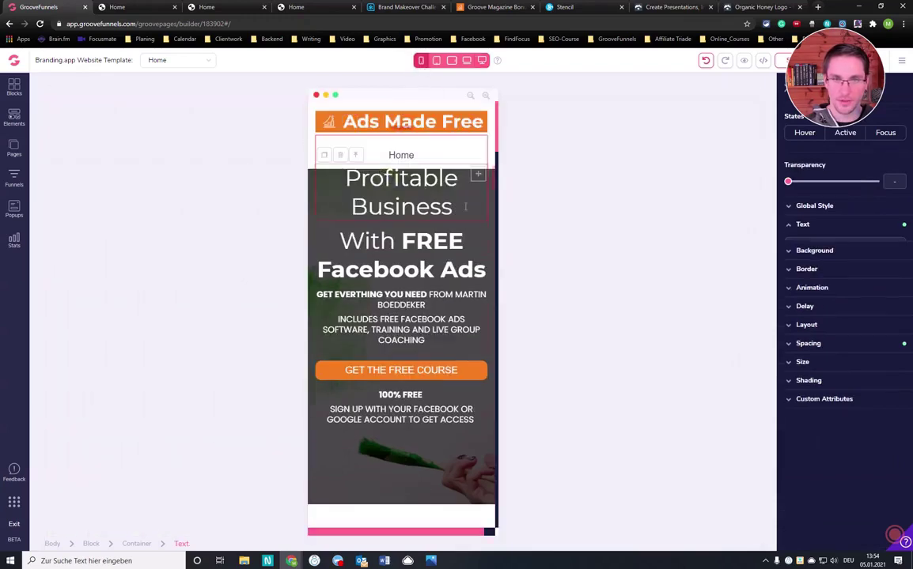
{"action": "left_click", "coordinate": [493, 260]}
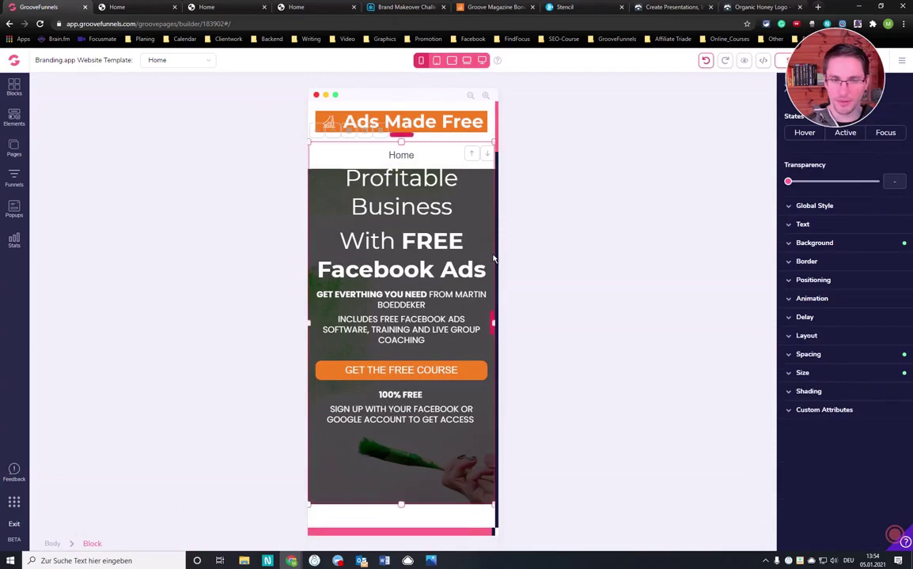
{"action": "left_click", "coordinate": [800, 373]}
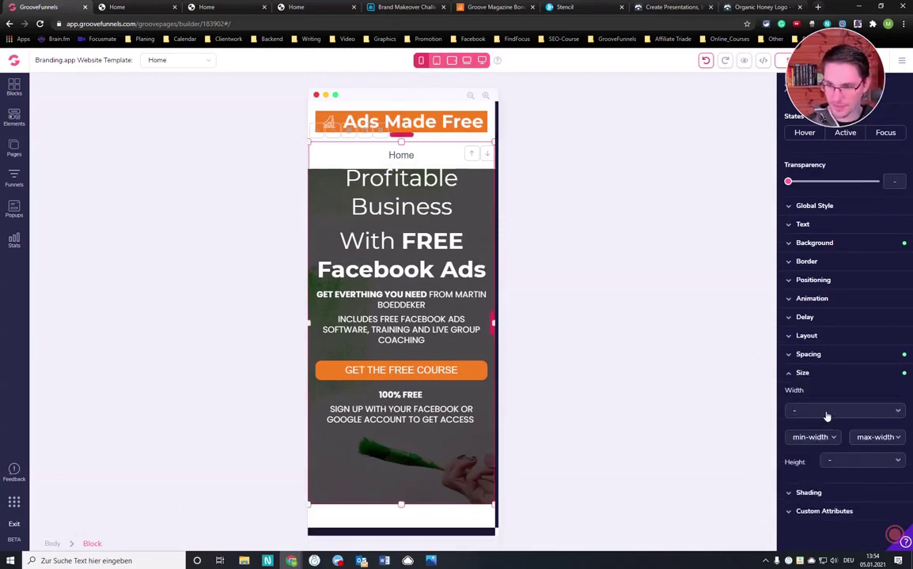
{"action": "left_click", "coordinate": [848, 463]}
{"action": "left_click", "coordinate": [836, 478]}
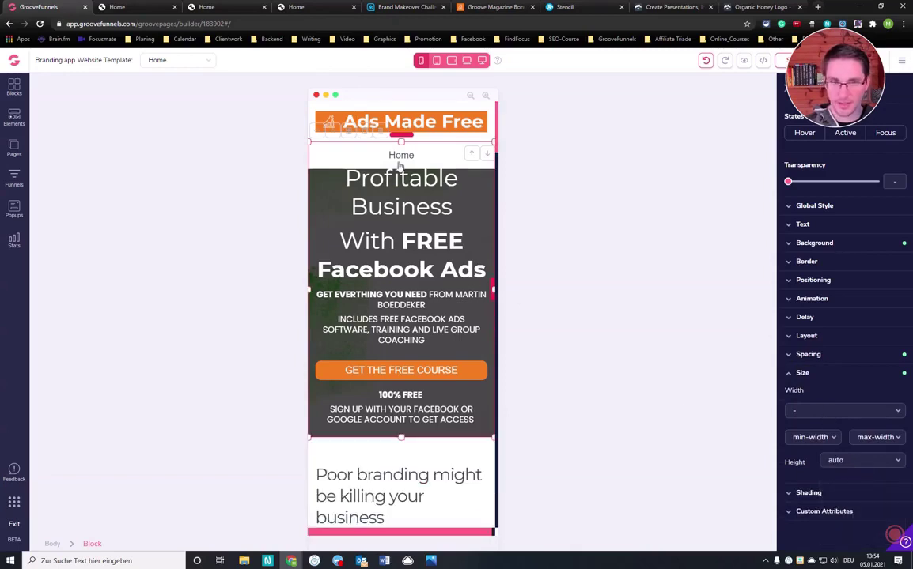
{"action": "left_click", "coordinate": [418, 184]}
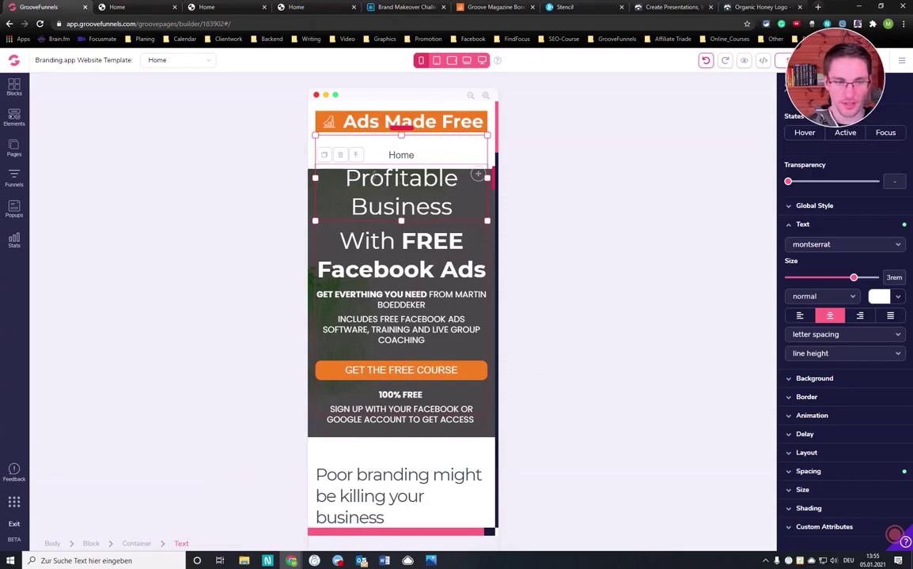
Drag the headline's 3rem top margin down to zero
{"action": "left_click", "coordinate": [825, 472]}
{"action": "scroll", "coordinate": [847, 459], "scroll_direction": "down", "scroll_amount": 1}
{"action": "left_click", "coordinate": [844, 404]}
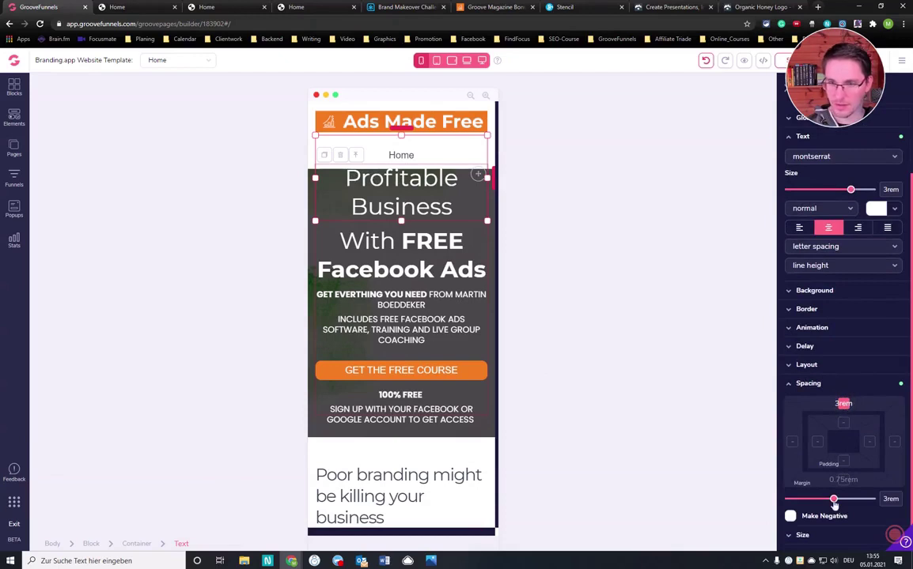
{"action": "left_click_drag", "start_coordinate": [833, 499], "coordinate": [739, 502]}
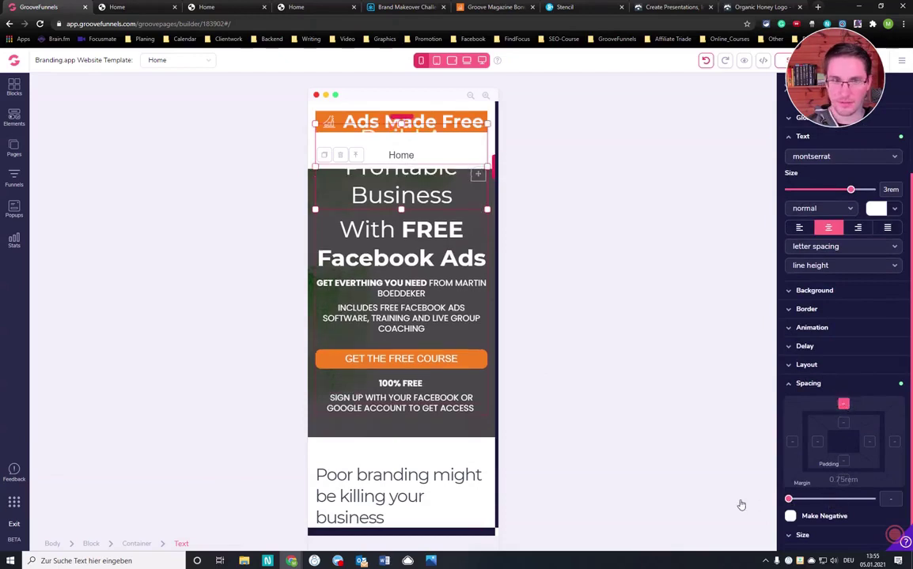
Zero the hero Container's 5rem bottom padding and return to desktop width
{"action": "left_click", "coordinate": [137, 544]}
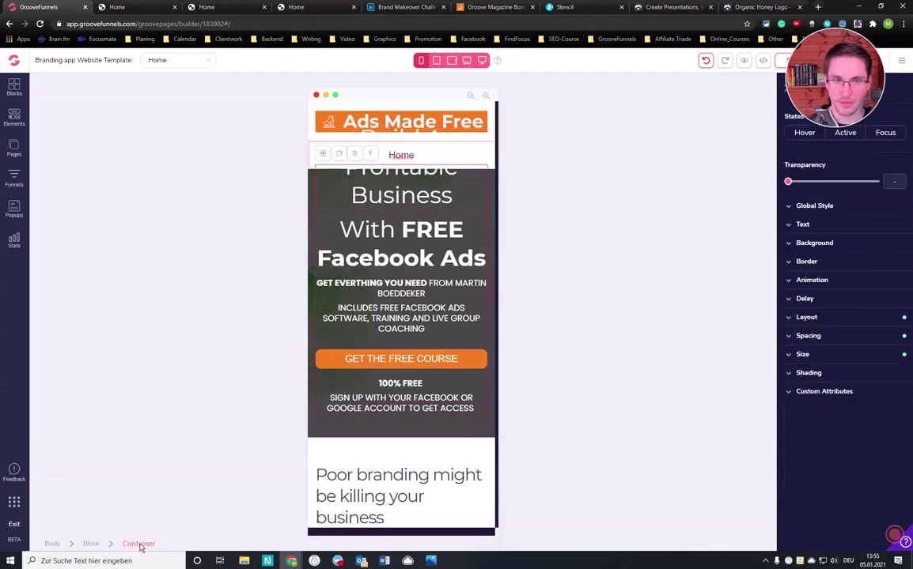
{"action": "left_click", "coordinate": [823, 336]}
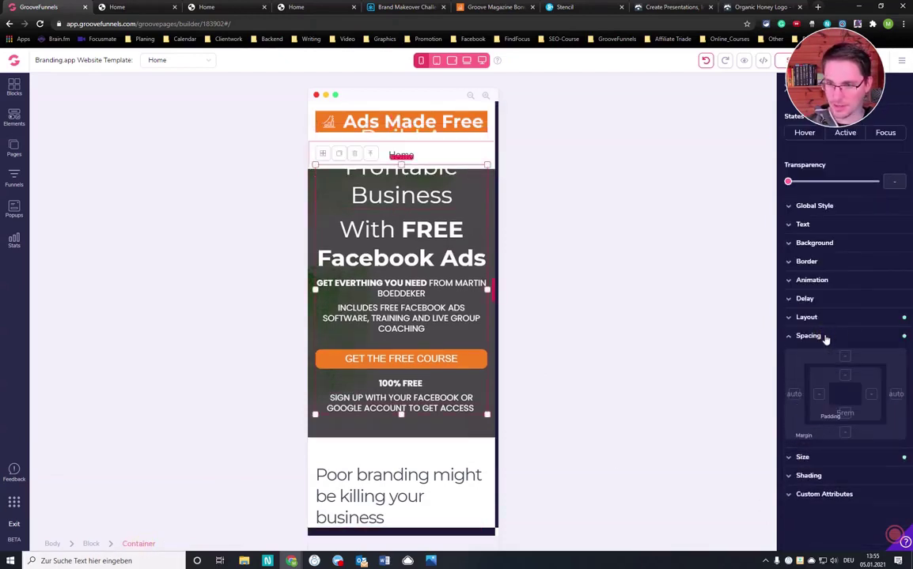
{"action": "left_click", "coordinate": [845, 415]}
{"action": "left_click_drag", "start_coordinate": [854, 454], "coordinate": [745, 456]}
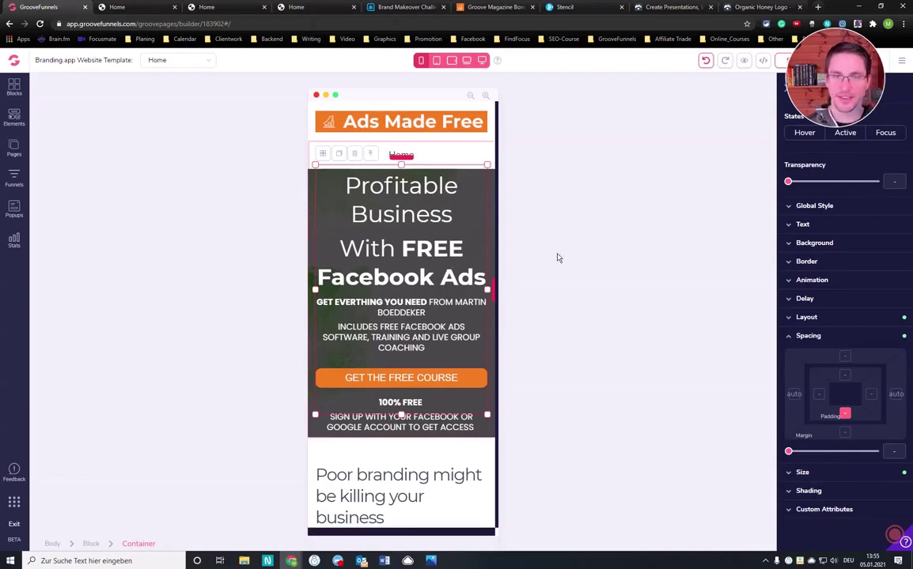
{"action": "left_click", "coordinate": [481, 60]}
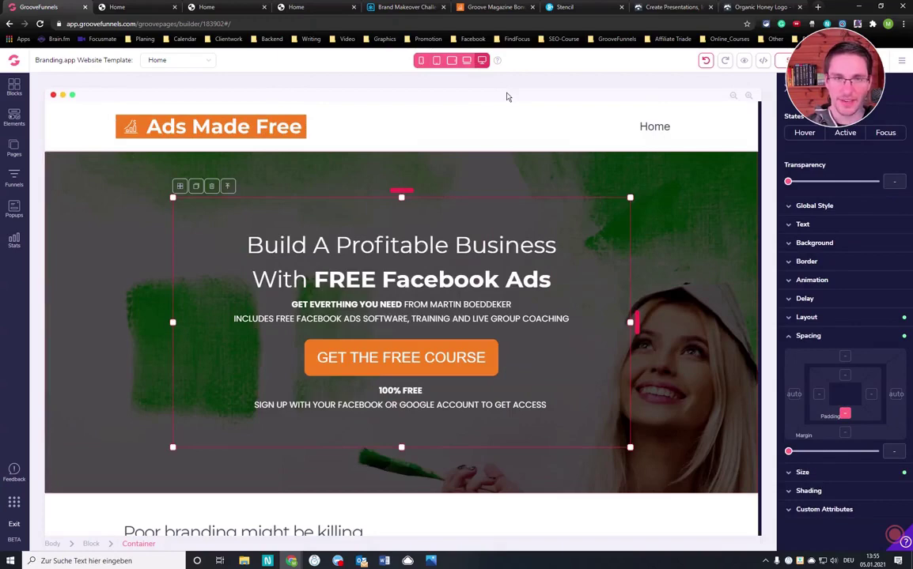
{"action": "left_click", "coordinate": [466, 60]}
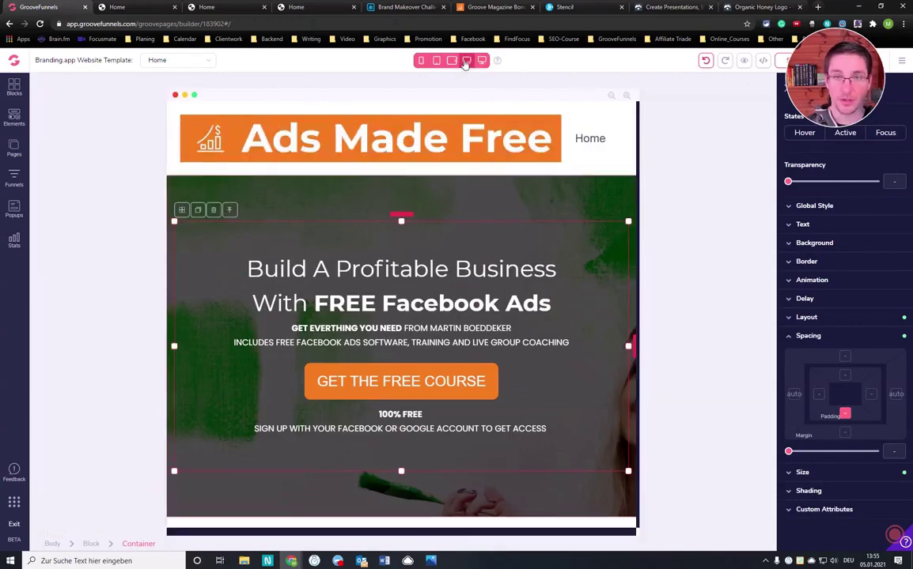
{"action": "left_click", "coordinate": [452, 60]}
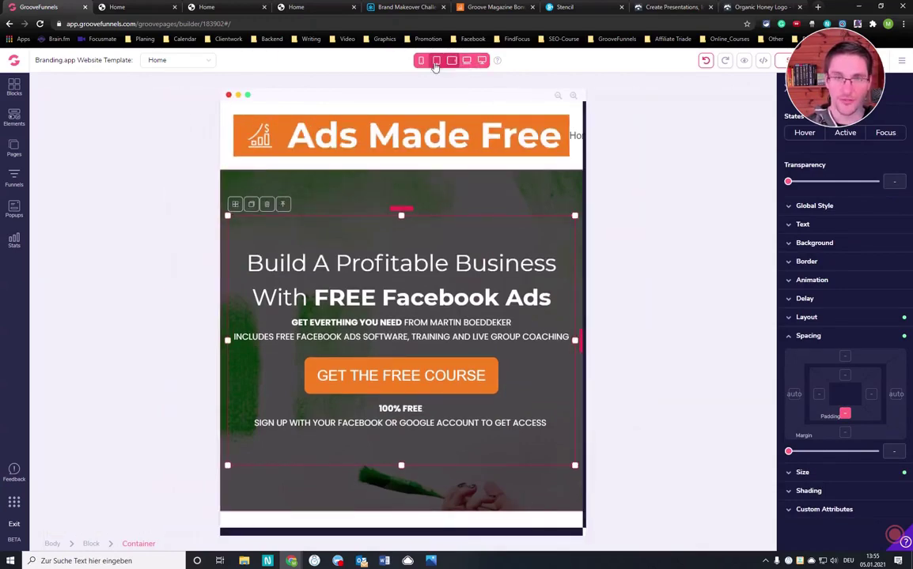
{"action": "left_click", "coordinate": [436, 61]}
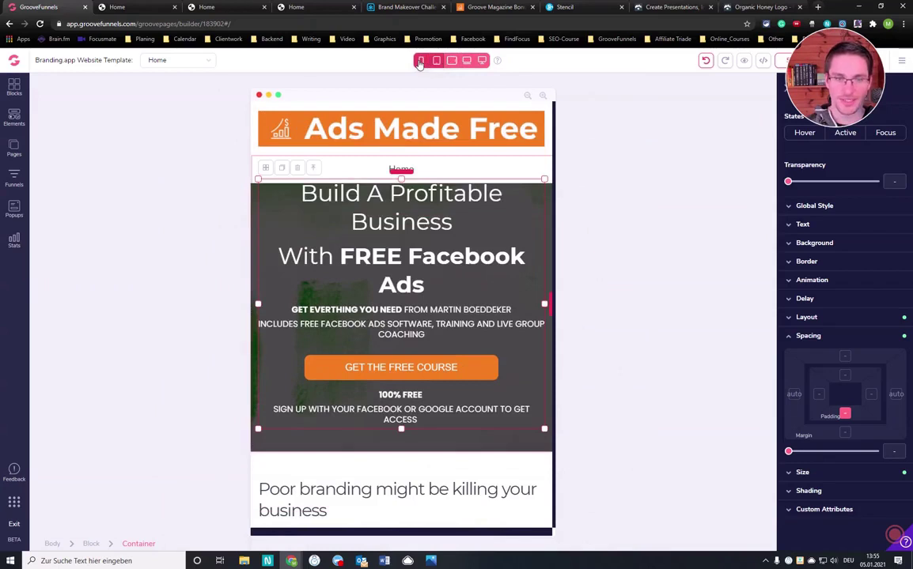
{"action": "left_click", "coordinate": [420, 62]}
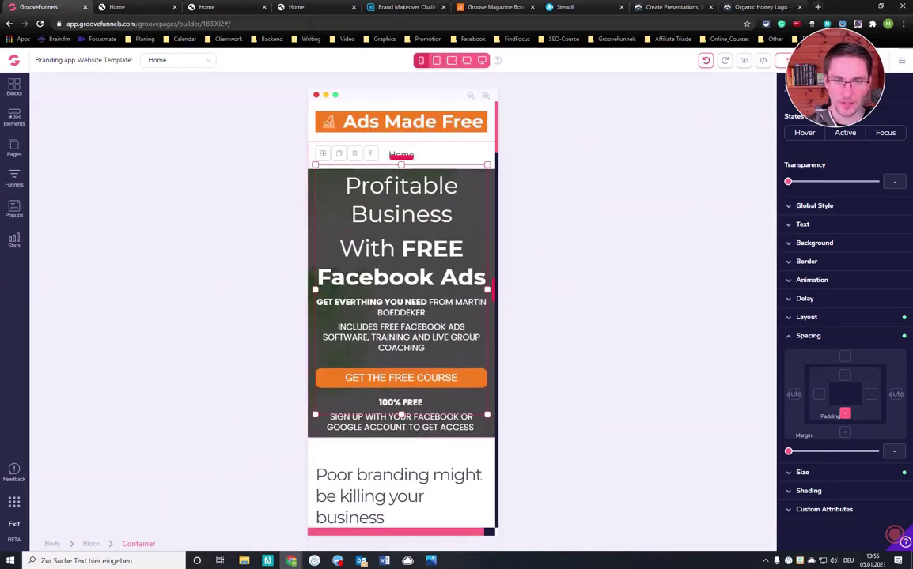
{"action": "left_click", "coordinate": [482, 62]}
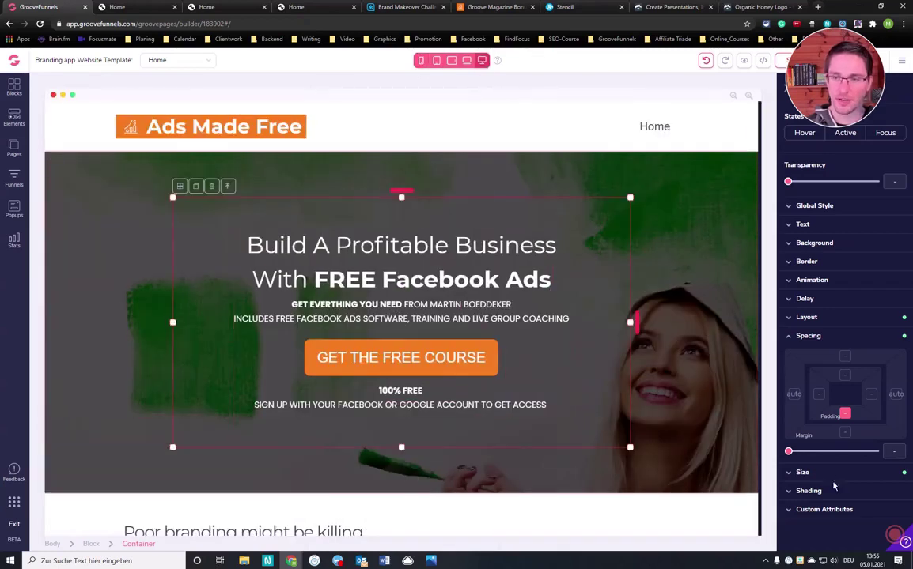
{"action": "left_click", "coordinate": [809, 474]}
{"action": "scroll", "coordinate": [815, 459], "scroll_direction": "down", "scroll_amount": 2}
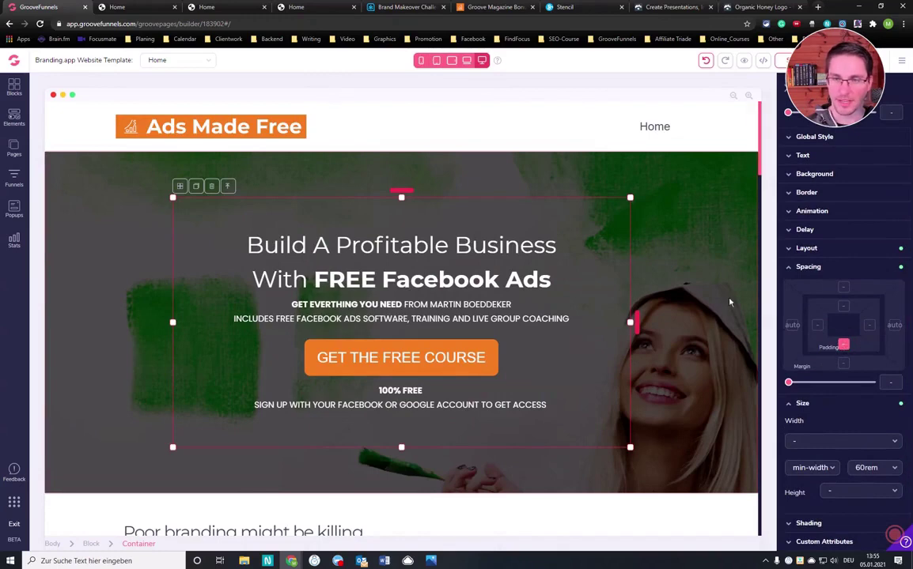
{"action": "left_click", "coordinate": [680, 288]}
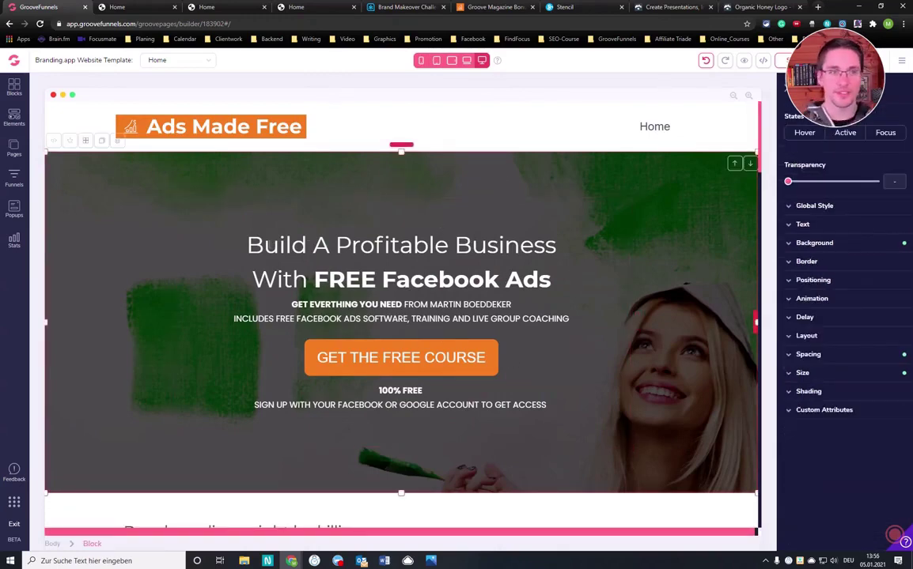
Scroll the canvas to the 'Poor branding might be killing your business' section below the course button
{"action": "scroll", "coordinate": [291, 202], "scroll_direction": "down", "scroll_amount": 2}
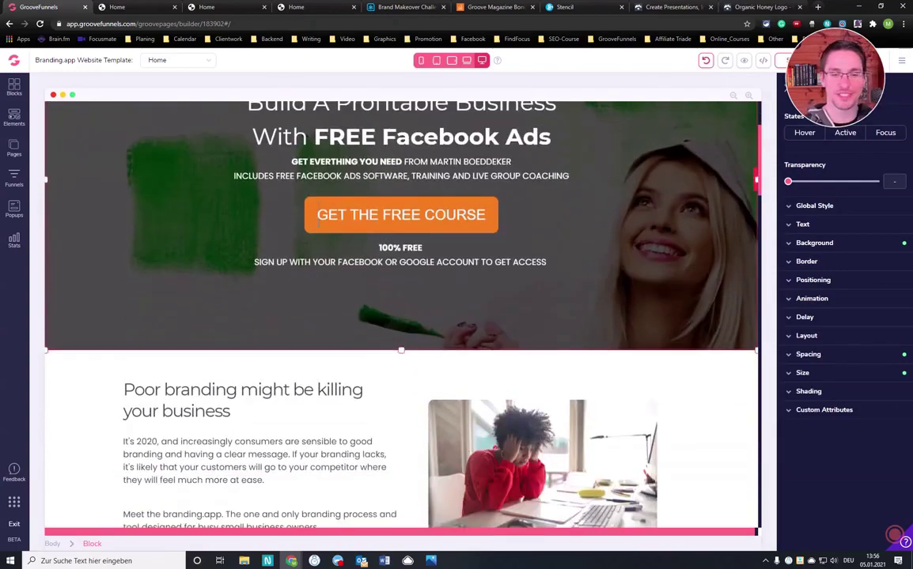
{"action": "scroll", "coordinate": [291, 202], "scroll_direction": "down", "scroll_amount": 4}
{"action": "scroll", "coordinate": [291, 201], "scroll_direction": "up", "scroll_amount": 3}
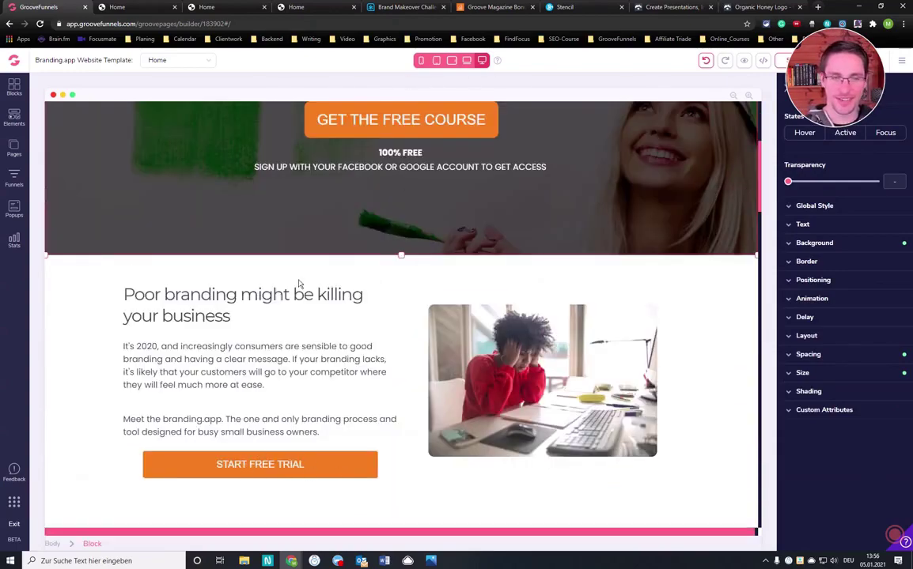
{"action": "scroll", "coordinate": [340, 253], "scroll_direction": "up", "scroll_amount": 3}
{"action": "scroll", "coordinate": [383, 226], "scroll_direction": "down", "scroll_amount": 3}
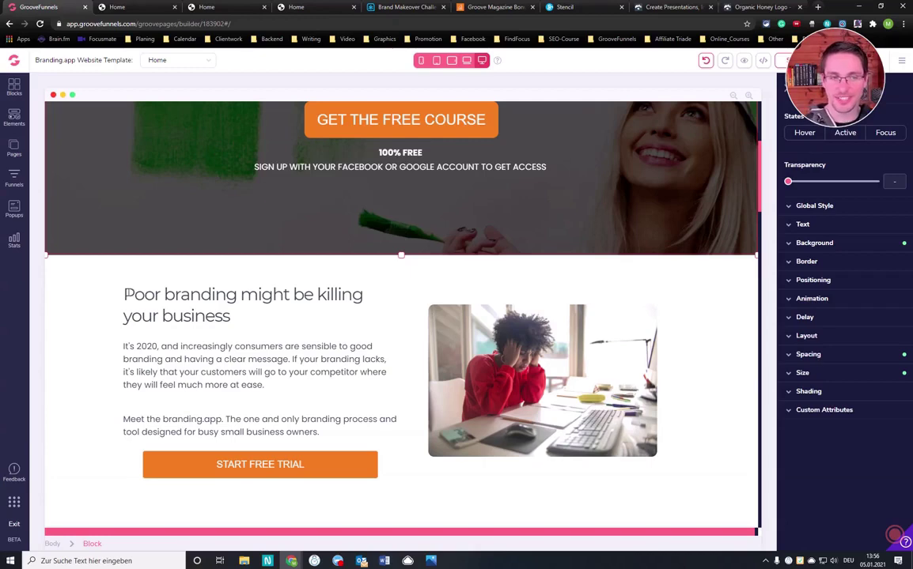
Rewrite the 'Poor branding might…' heading to 'Expensive ads are killing your business'
{"action": "left_click_drag", "start_coordinate": [124, 294], "coordinate": [230, 317]}
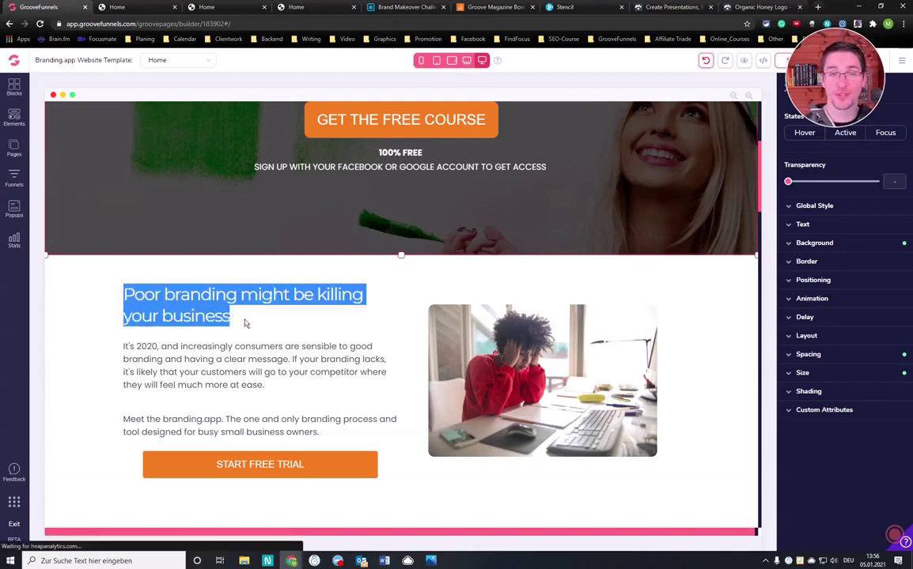
{"action": "left_click", "coordinate": [250, 318]}
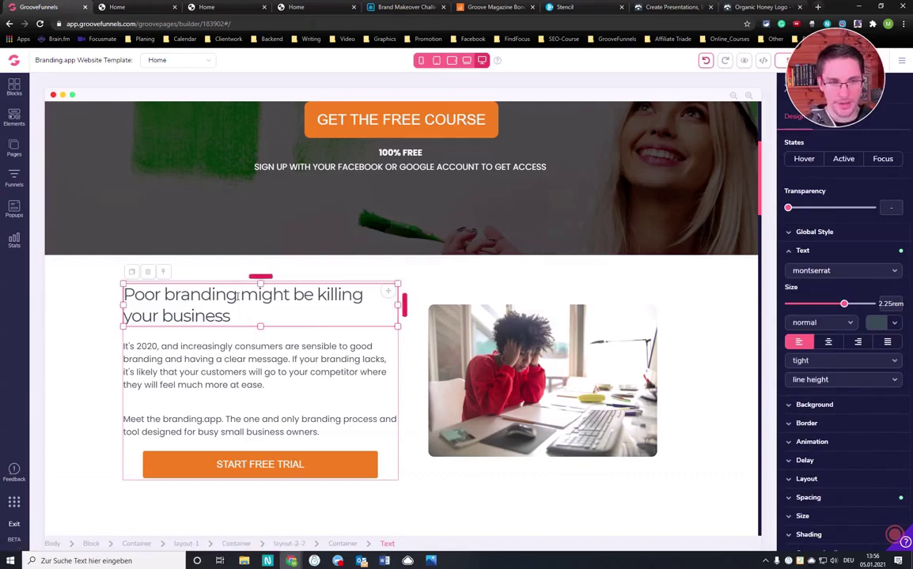
{"action": "left_click_drag", "start_coordinate": [236, 296], "coordinate": [123, 296]}
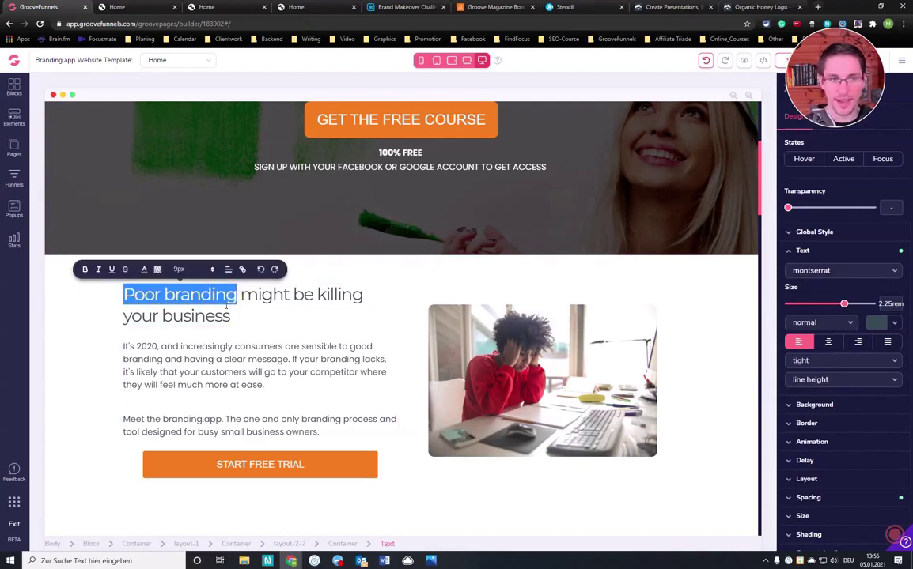
{"action": "type", "text": "Ex"}
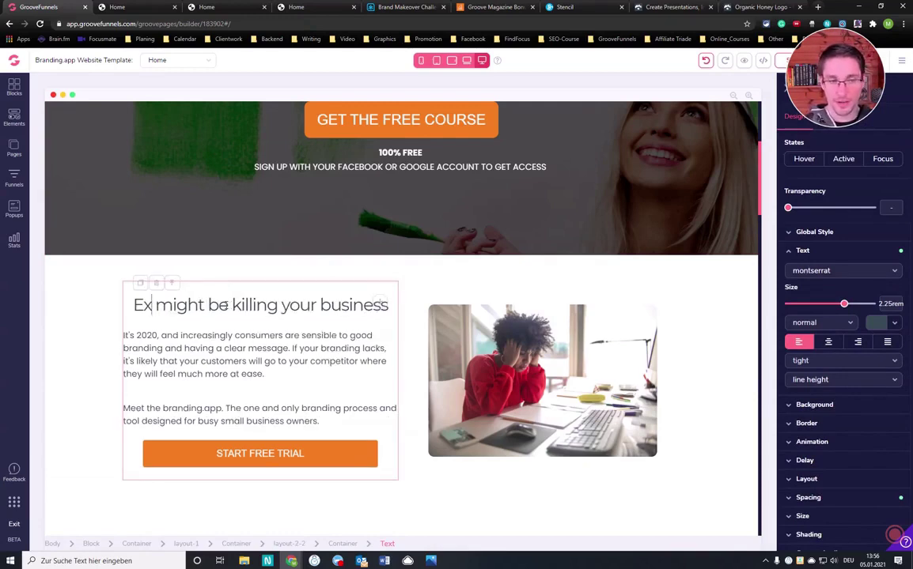
{"action": "type", "text": "pensive Ads"}
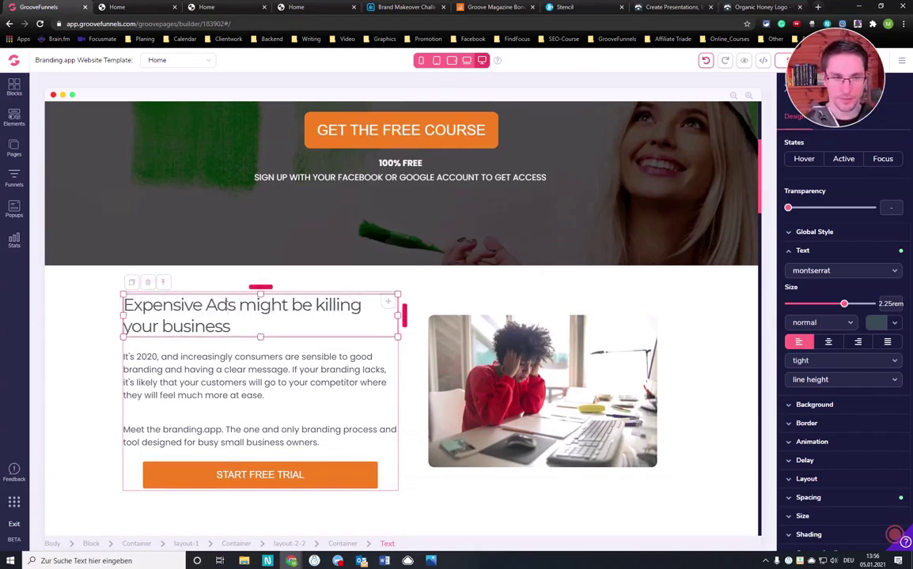
{"action": "key", "text": "Delete"}
{"action": "key", "text": "Delete"}
{"action": "key", "text": "Delete"}
{"action": "key", "text": "Delete"}
{"action": "key", "text": "Delete"}
{"action": "key", "text": "Delete"}
{"action": "key", "text": "Delete"}
{"action": "key", "text": "Delete"}
{"action": "type", "text": "Are"}
{"action": "key", "text": "Delete"}
{"action": "key", "text": "ctrl+shift+Left"}
{"action": "key", "text": "ctrl+shift+Left"}
{"action": "type", "text": "ads are k"}
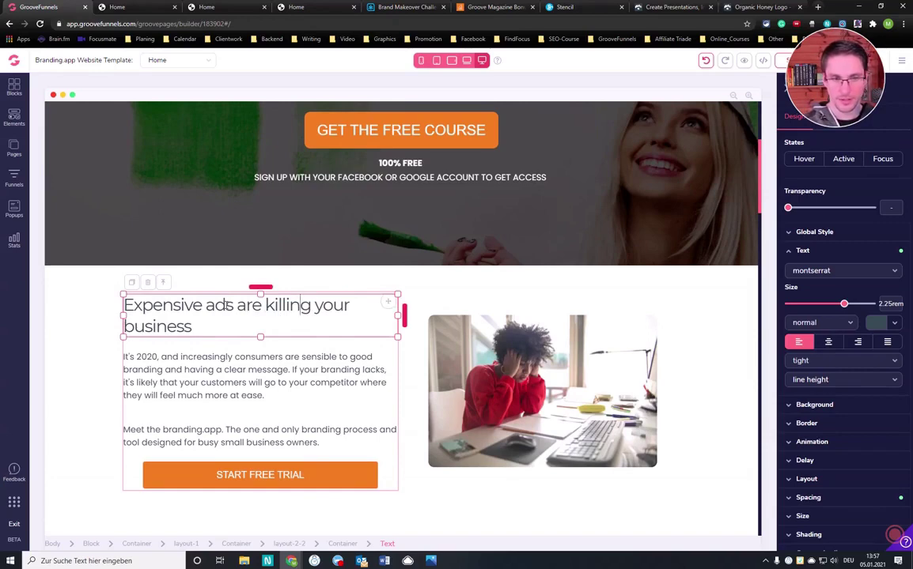
Change the paragraph's year from 2020 to 2021
{"action": "left_click", "coordinate": [153, 358]}
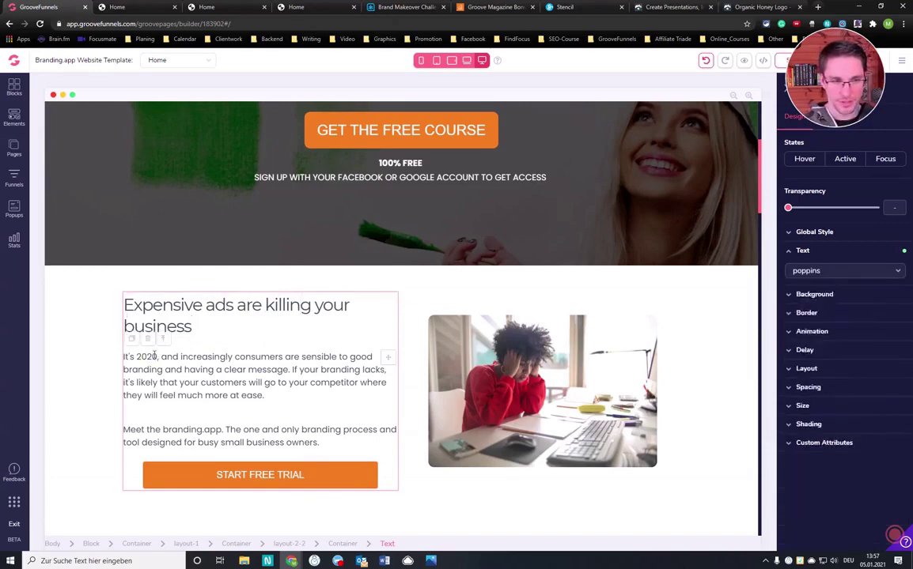
{"action": "key", "text": "BackSpace"}
{"action": "type", "text": "1"}
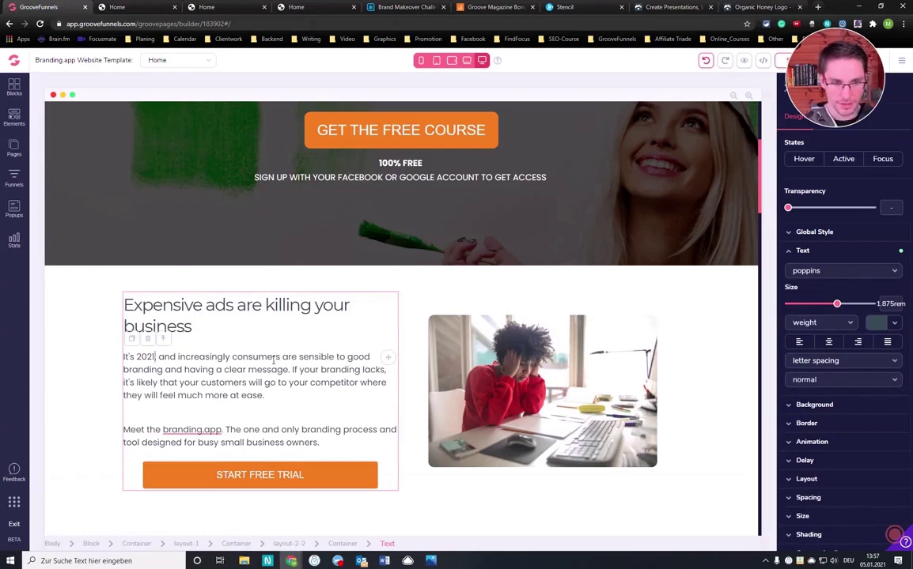
{"action": "scroll", "coordinate": [254, 324], "scroll_direction": "down", "scroll_amount": 1}
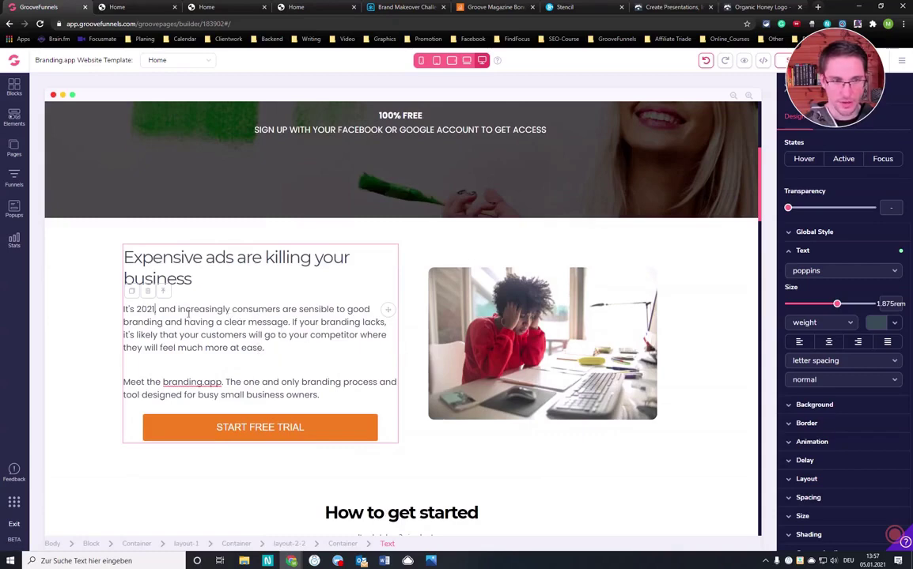
{"action": "type", "text": ","}
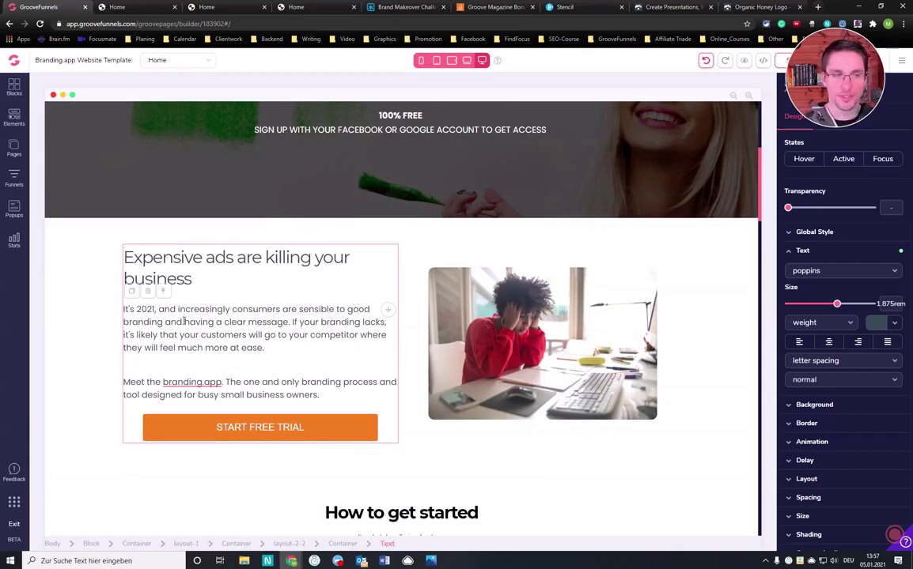
{"action": "key", "text": "BackSpace"}
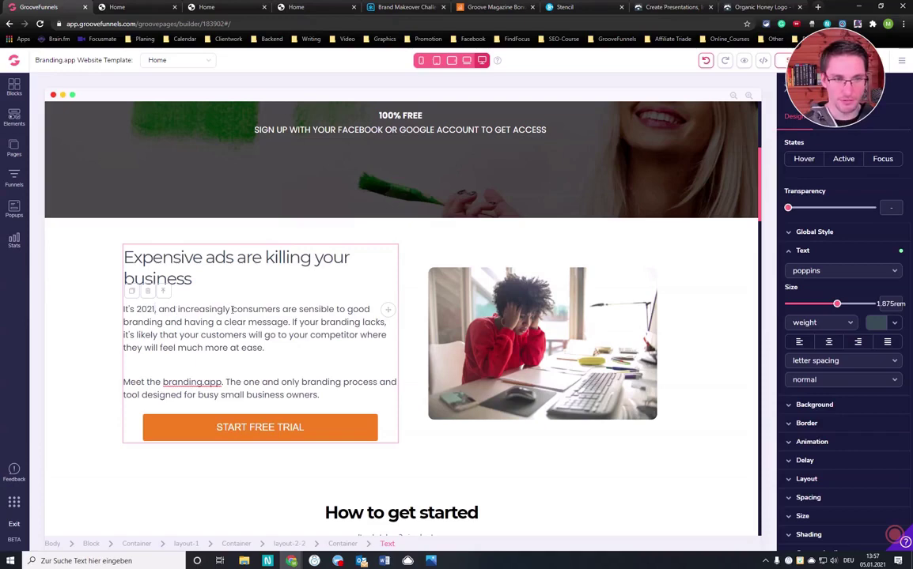
Replace 'consumers' with 'businesses are ruined by high ads' in the opening sentence
{"action": "left_click_drag", "start_coordinate": [233, 309], "coordinate": [281, 310]}
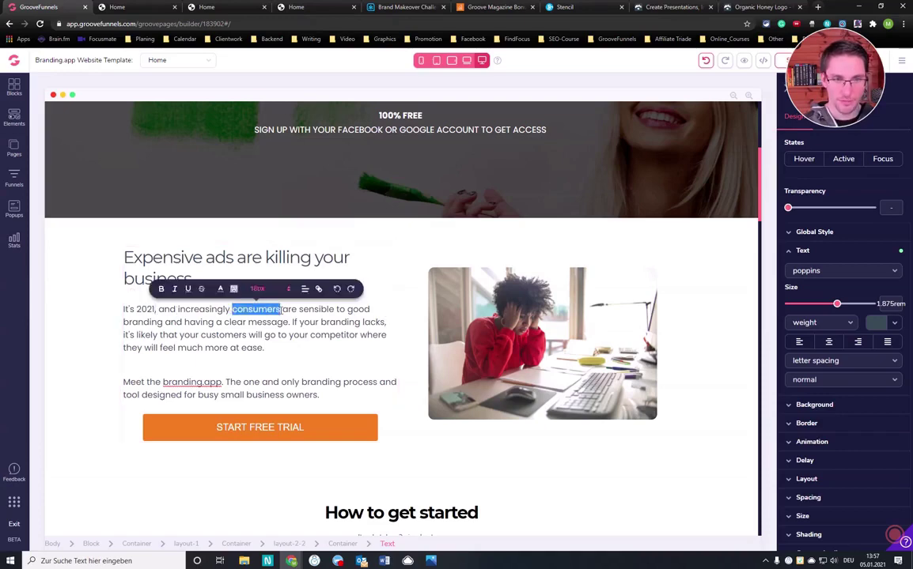
{"action": "type", "text": "entrep"}
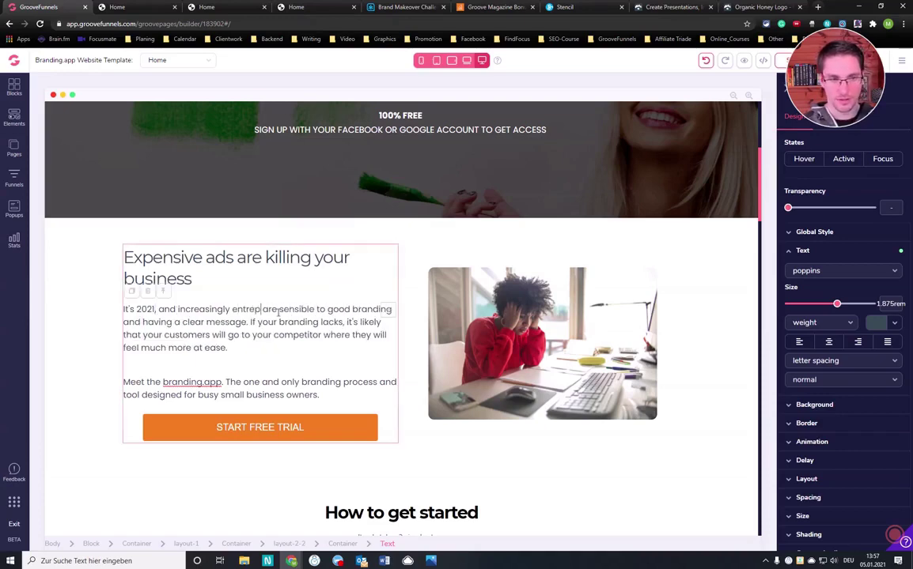
{"action": "type", "text": "reneurs"}
{"action": "right_click", "coordinate": [278, 313]}
{"action": "left_click", "coordinate": [320, 317]}
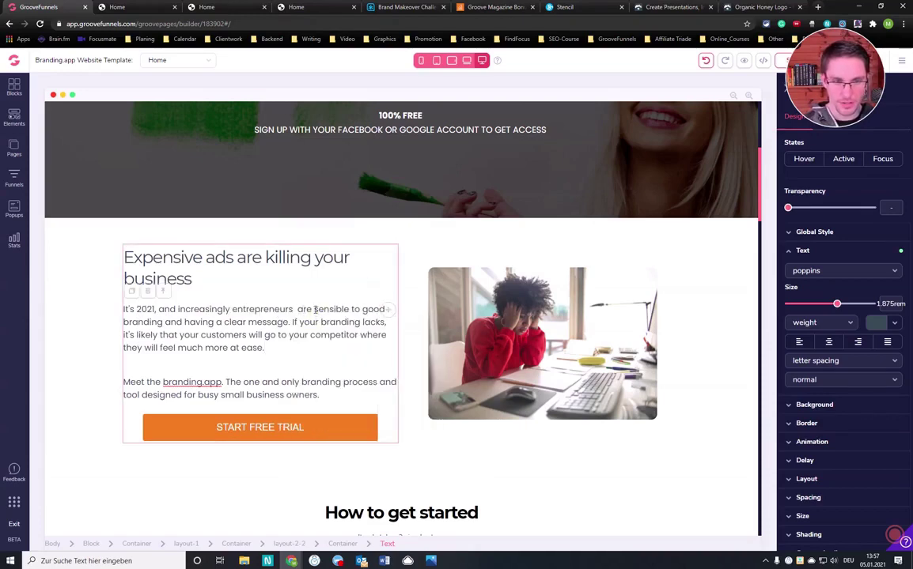
{"action": "double_click", "coordinate": [315, 310]}
{"action": "left_click_drag", "start_coordinate": [233, 310], "coordinate": [293, 310]}
{"action": "type", "text": "busine"}
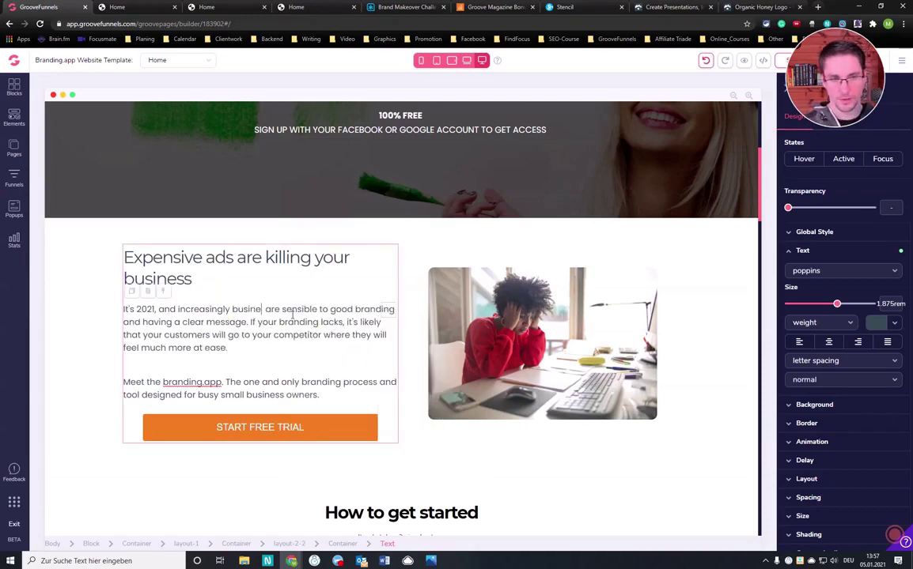
{"action": "type", "text": "sses are runined by h are"}
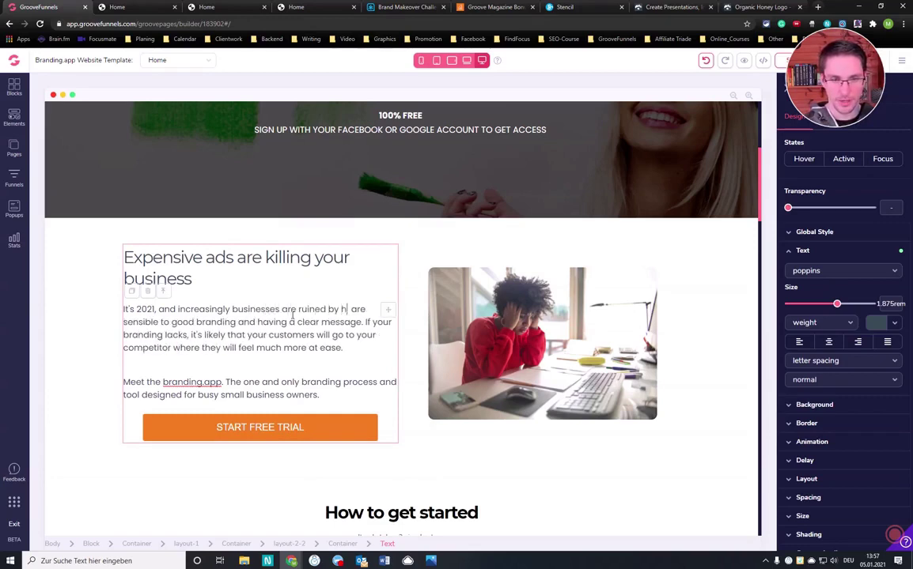
{"action": "type", "text": "igh "}
{"action": "type", "text": "ads"}
Backspace away 'ads' so the phrase ends 'ruined by high'
{"action": "key", "text": "BackSpace"}
{"action": "key", "text": "BackSpace"}
{"action": "key", "text": "BackSpace"}
{"action": "key", "text": "BackSpace"}
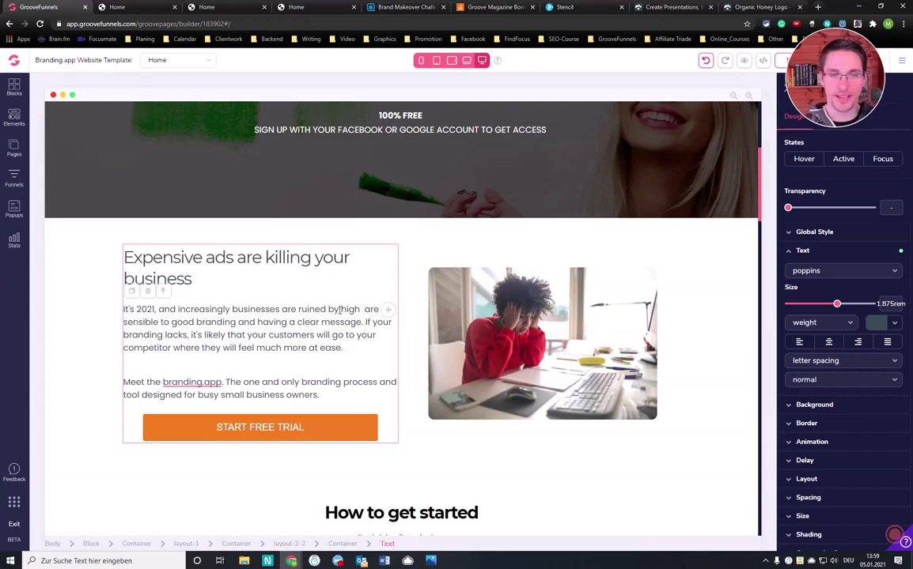
Paste 'expensive ads costs', drop 'devastingly', and end the paragraph with 'business is affected as well.'
{"action": "type", "text": "devastingly expensive ads costs."}
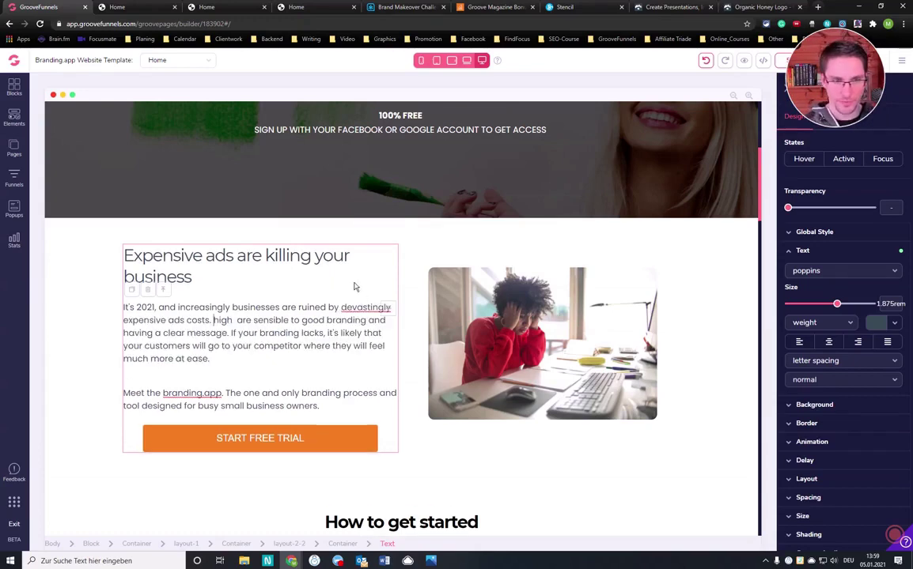
{"action": "double_click", "coordinate": [383, 307]}
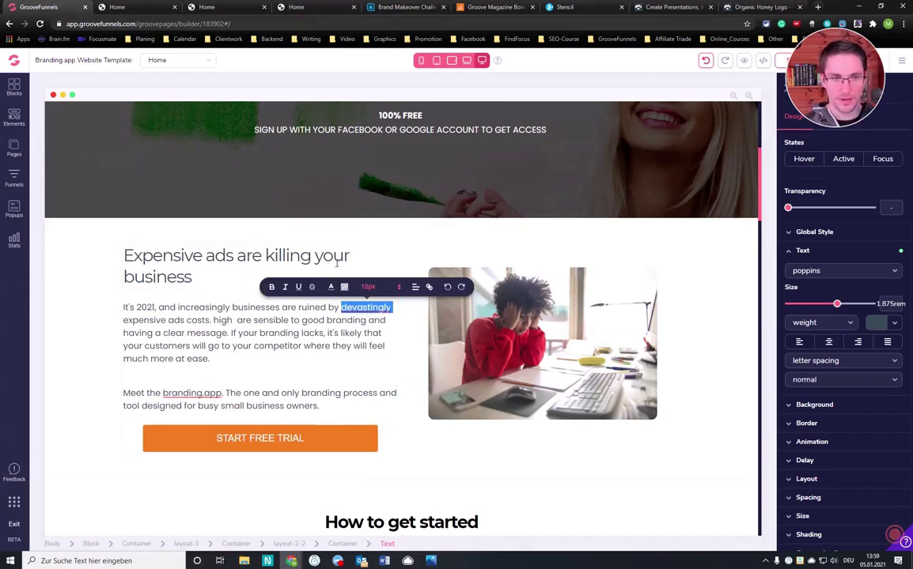
{"action": "key", "text": "BackSpace"}
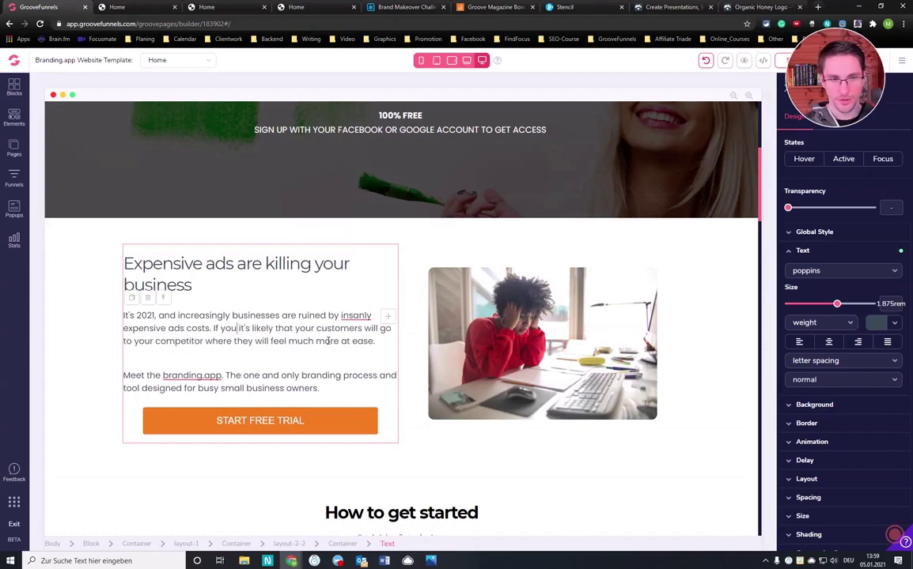
{"action": "type", "text": "'re reading this"}
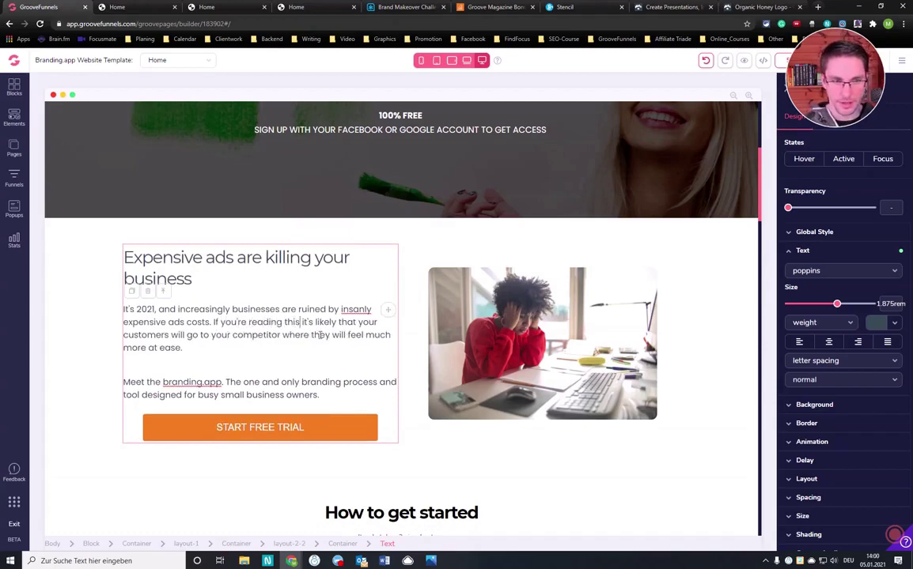
{"action": "double_click", "coordinate": [146, 335]}
{"action": "type", "text": "business is affected as well"}
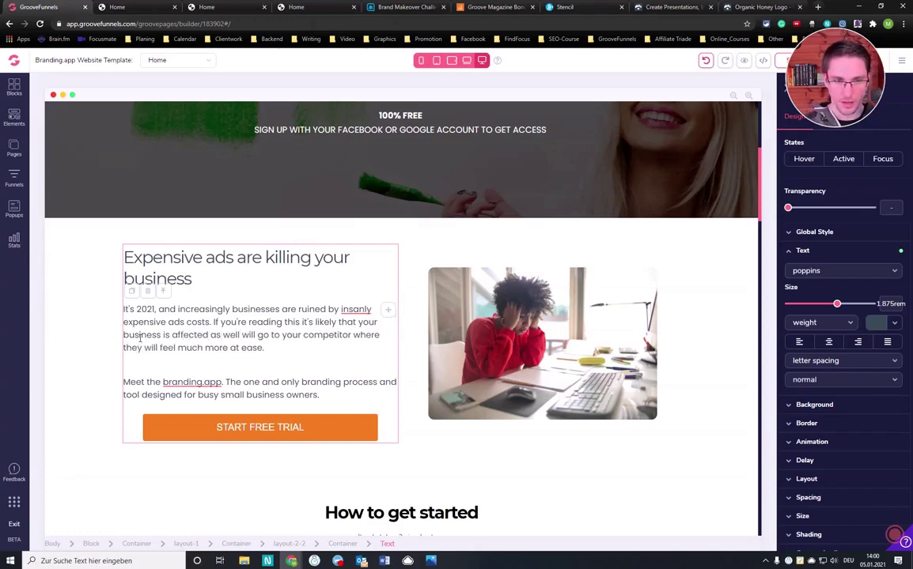
{"action": "type", "text": "."}
Delete the leftover competitor sentence and replace the branding.app name after 'Meet' with 'FREE FACEBOOK'
{"action": "key", "text": "ctrl+shift+Down"}
{"action": "key", "text": "Delete"}
{"action": "key", "text": "Down"}
{"action": "key", "text": "Down"}
{"action": "key", "text": "ctrl+shift+Right"}
{"action": "key", "text": "ctrl+shift+Right"}
{"action": "type", "text": "FREE FACEBOOK A"}
Finish 'FREE FACEBOOK ads', change 'branding' to 'customer generating' and 'busy' to 'smart'
{"action": "key", "text": "BackSpace"}
{"action": "type", "text": "ads"}
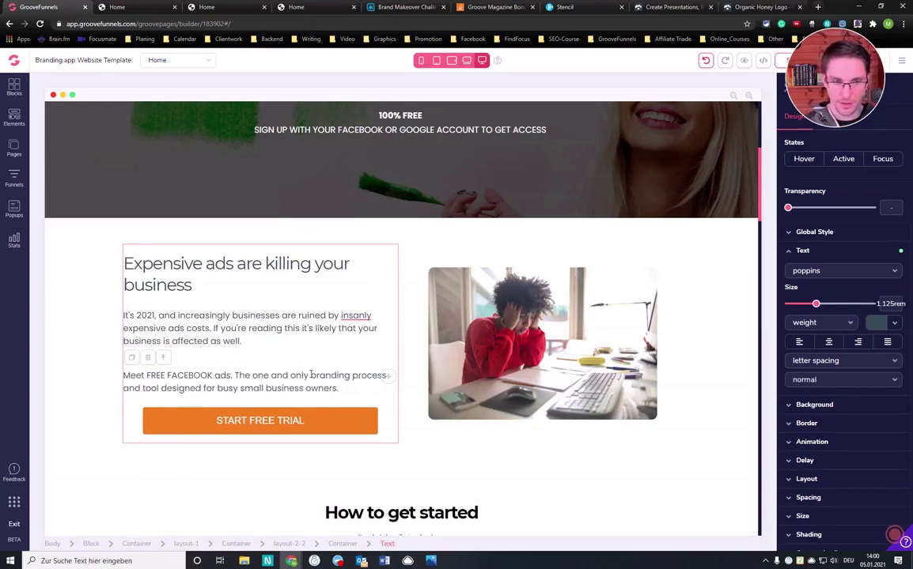
{"action": "left_click_drag", "start_coordinate": [311, 374], "coordinate": [350, 375]}
{"action": "type", "text": "customer generating"}
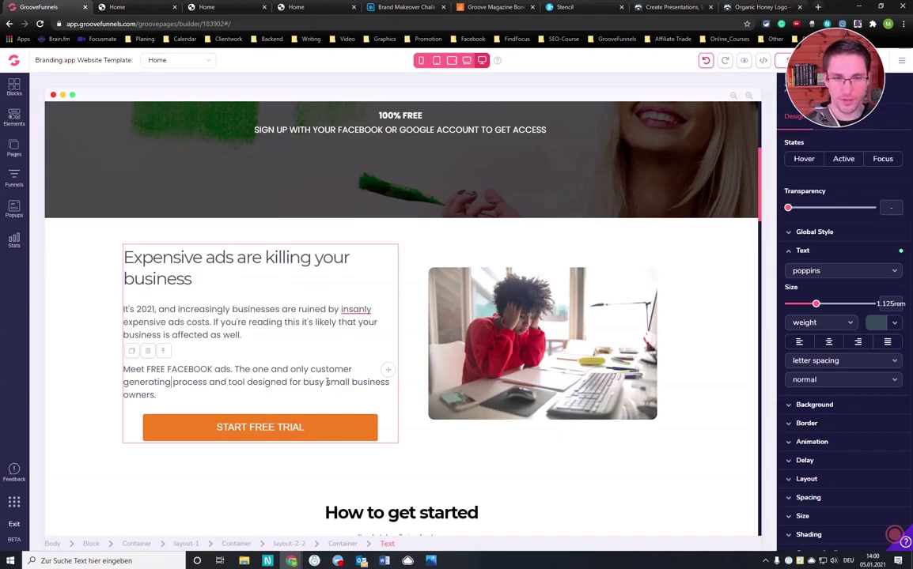
{"action": "double_click", "coordinate": [314, 382]}
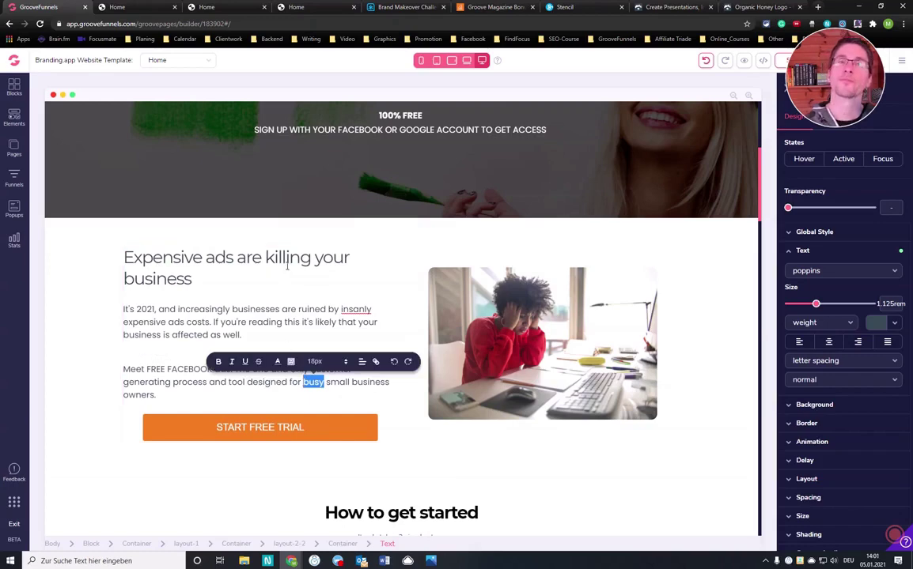
{"action": "type", "text": "savy"}
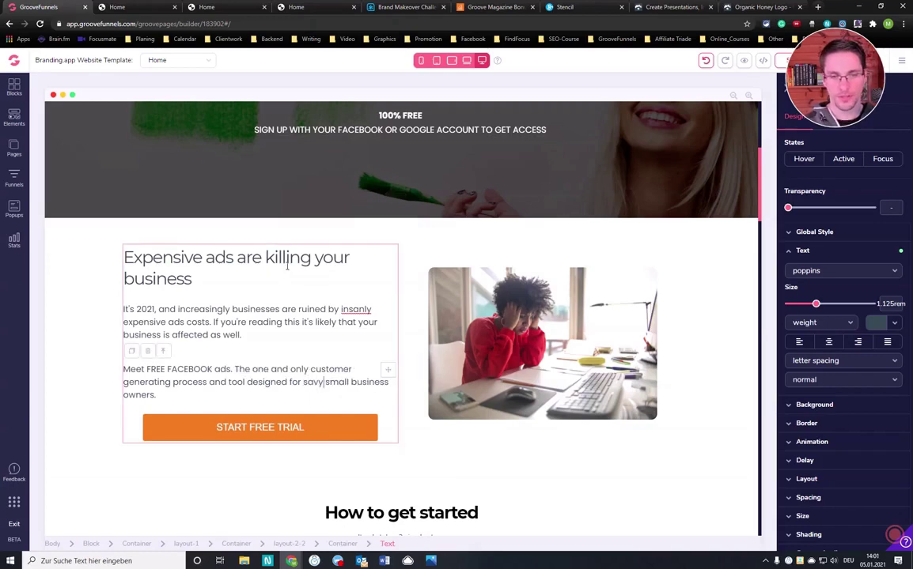
{"action": "double_click", "coordinate": [311, 382]}
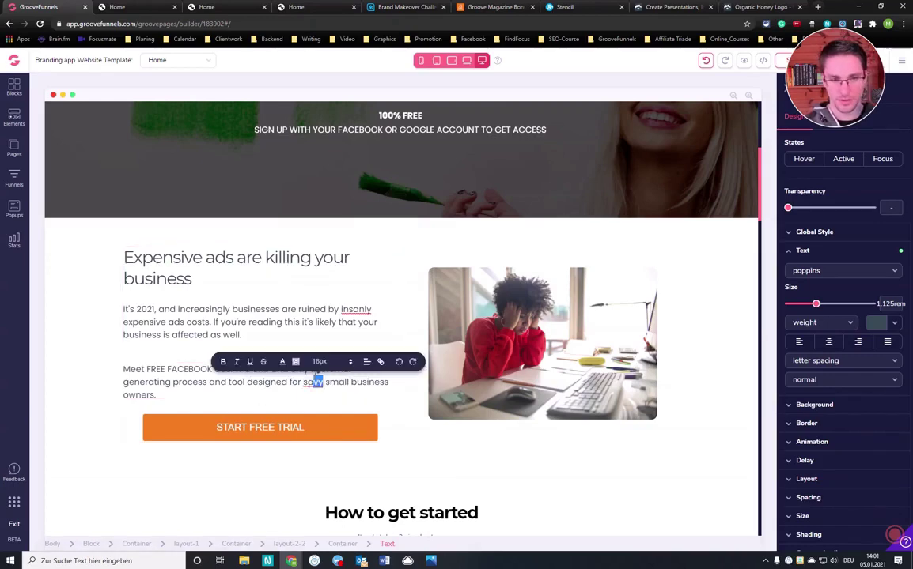
{"action": "type", "text": "smart"}
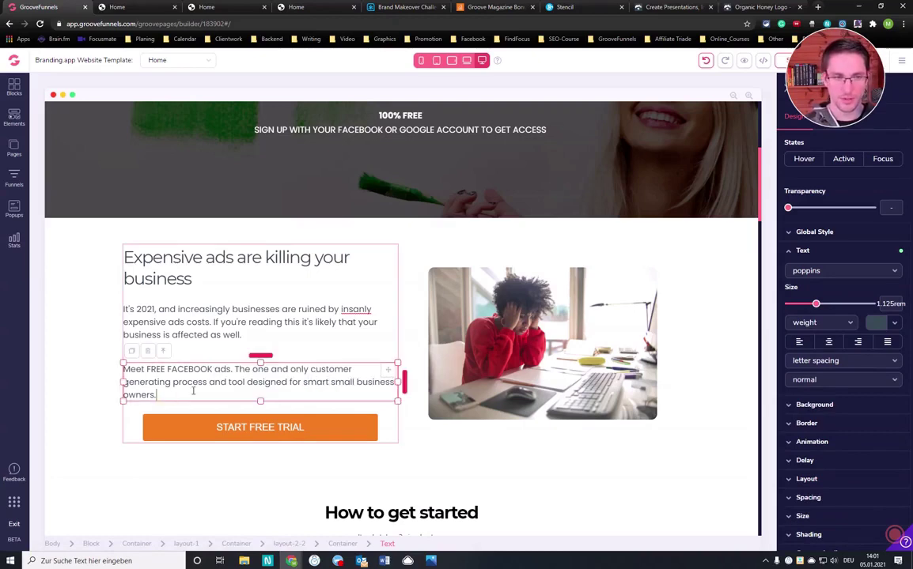
Retype 'ads' as 'ADS' so the line reads 'Meet FREE FACEBOOK ADS'
{"action": "left_click", "coordinate": [77, 322]}
{"action": "left_click", "coordinate": [218, 365]}
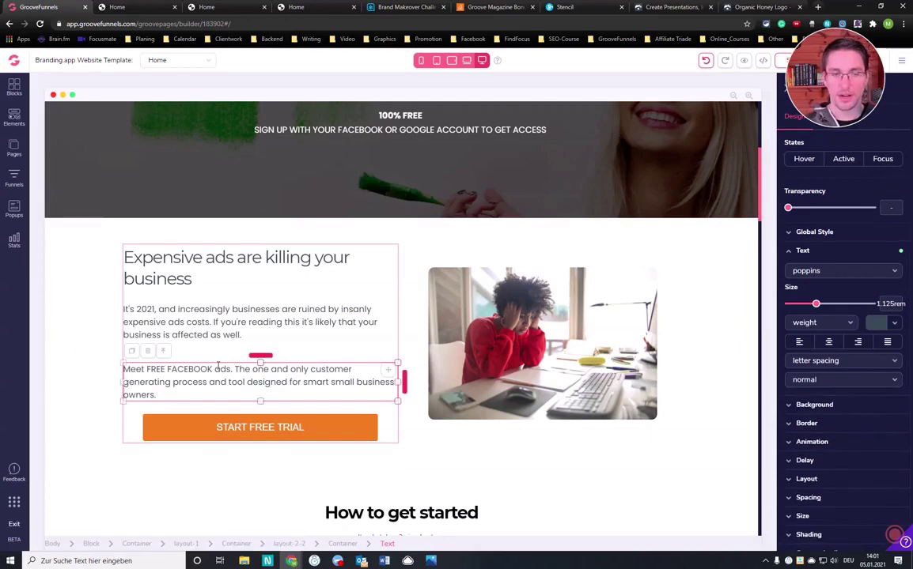
{"action": "double_click", "coordinate": [222, 369]}
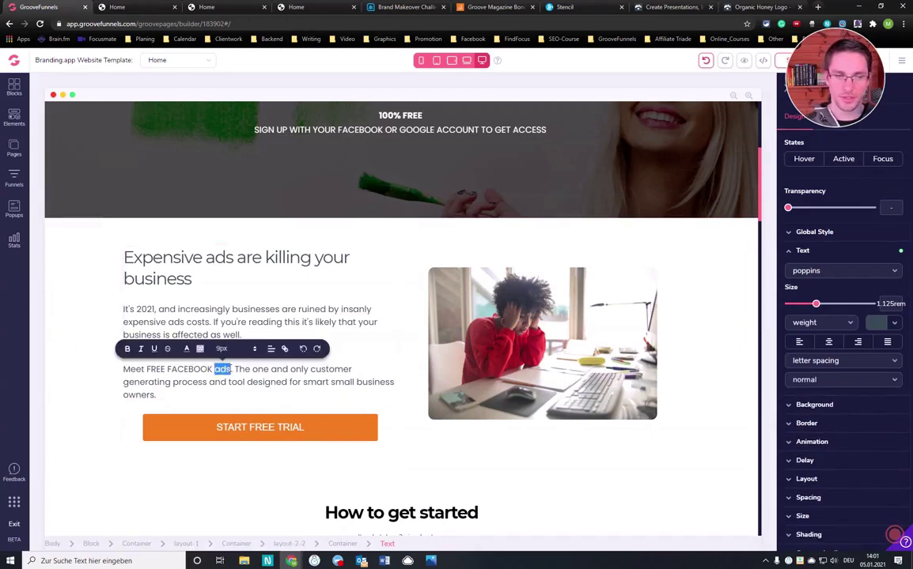
{"action": "type", "text": "ADS"}
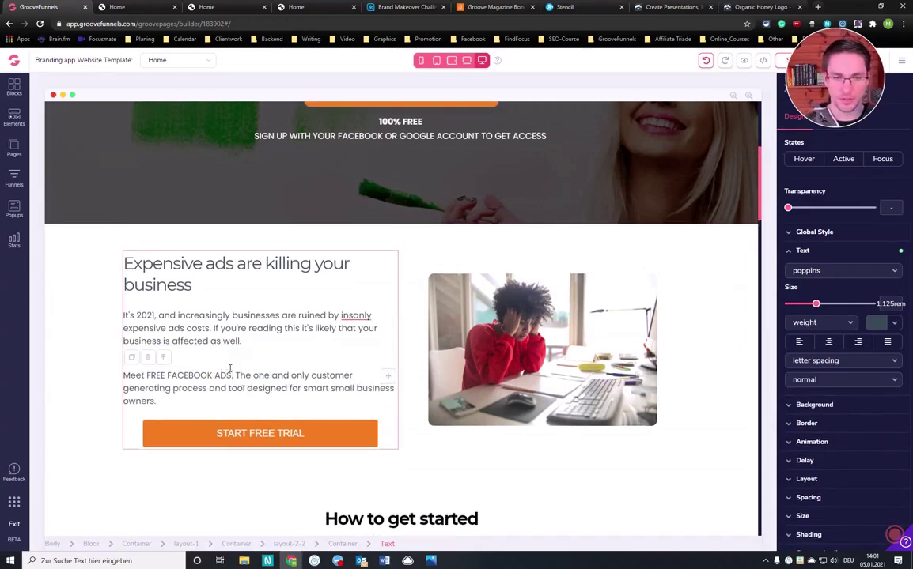
{"action": "left_click", "coordinate": [102, 322]}
Copy the 'GET THE FREE COURSE' label from the top button's text settings
{"action": "scroll", "coordinate": [429, 179], "scroll_direction": "up", "scroll_amount": 2}
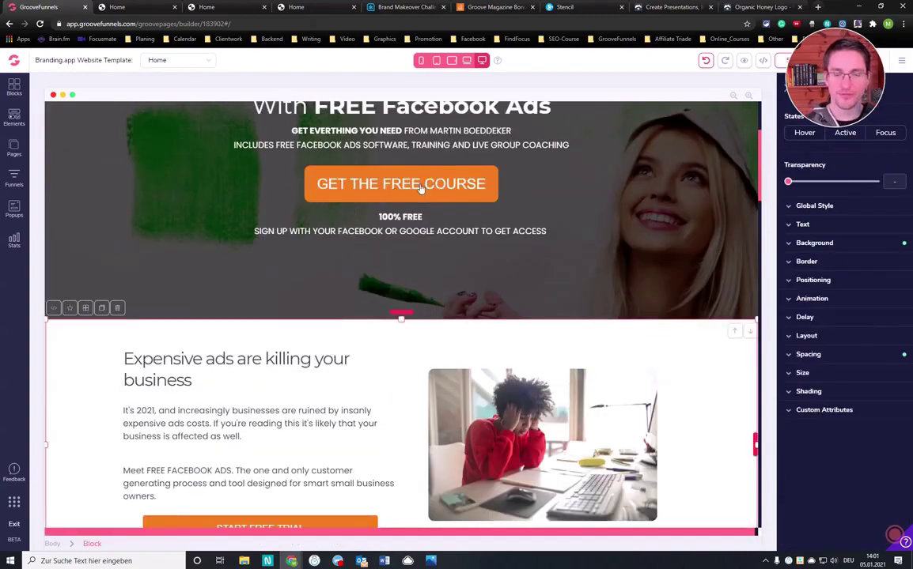
{"action": "scroll", "coordinate": [412, 186], "scroll_direction": "up", "scroll_amount": 3}
{"action": "scroll", "coordinate": [408, 185], "scroll_direction": "down", "scroll_amount": 3}
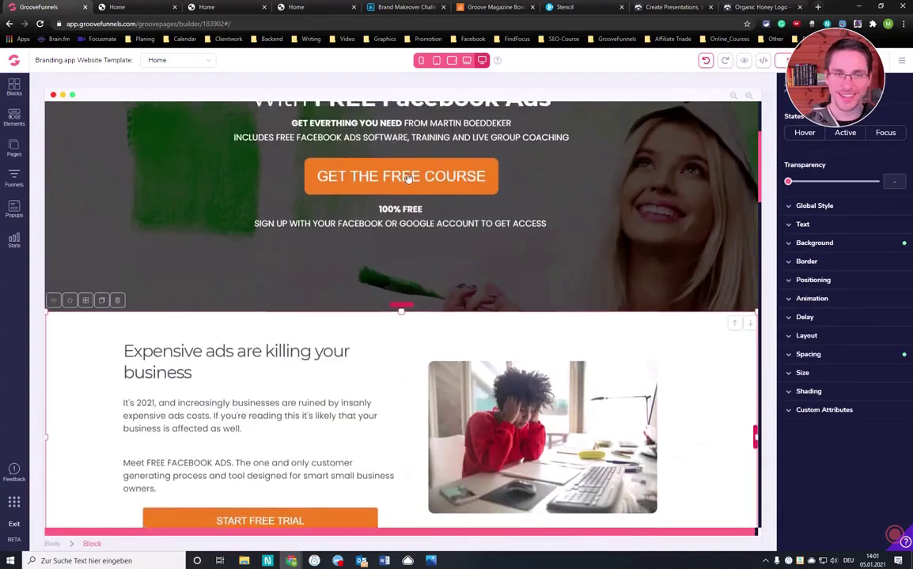
{"action": "left_click", "coordinate": [407, 177]}
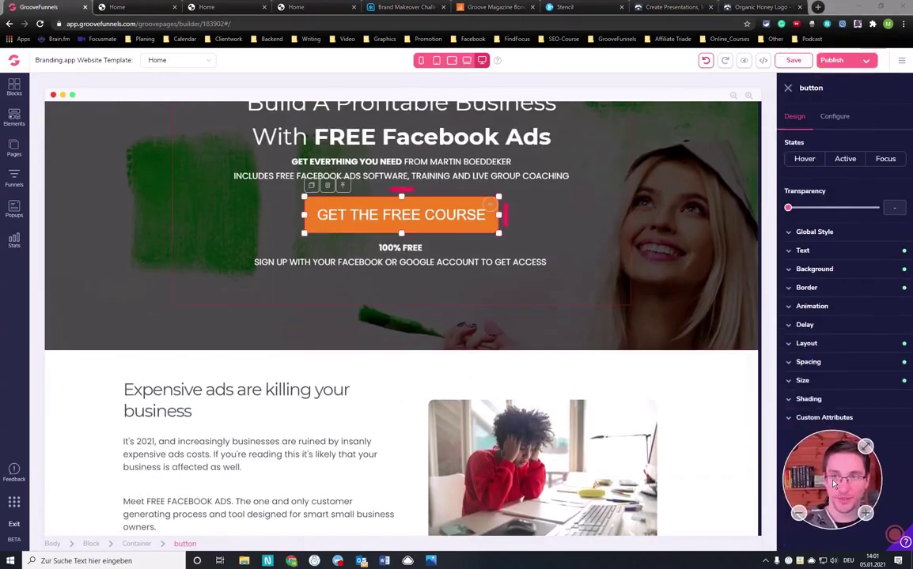
{"action": "left_click", "coordinate": [834, 116]}
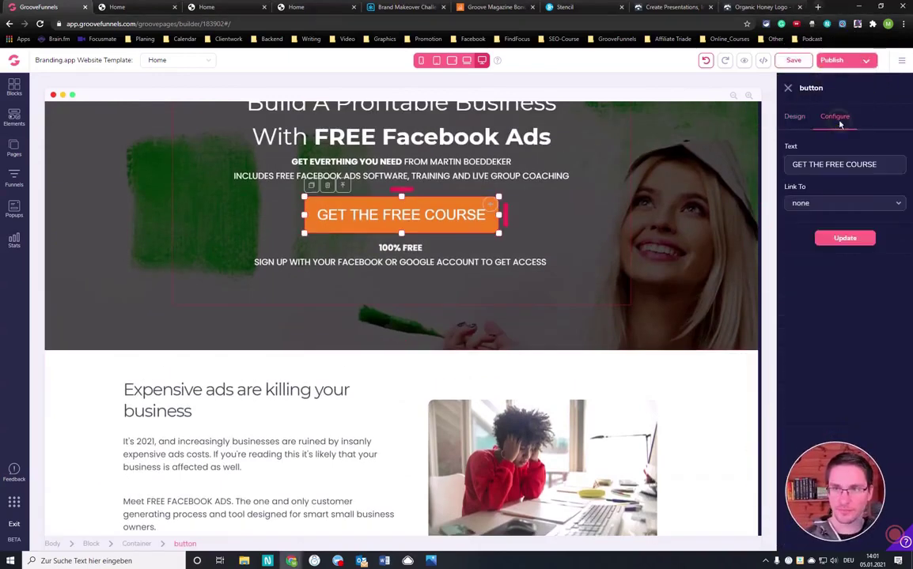
{"action": "triple_click", "coordinate": [837, 166]}
{"action": "key", "text": "ctrl+c"}
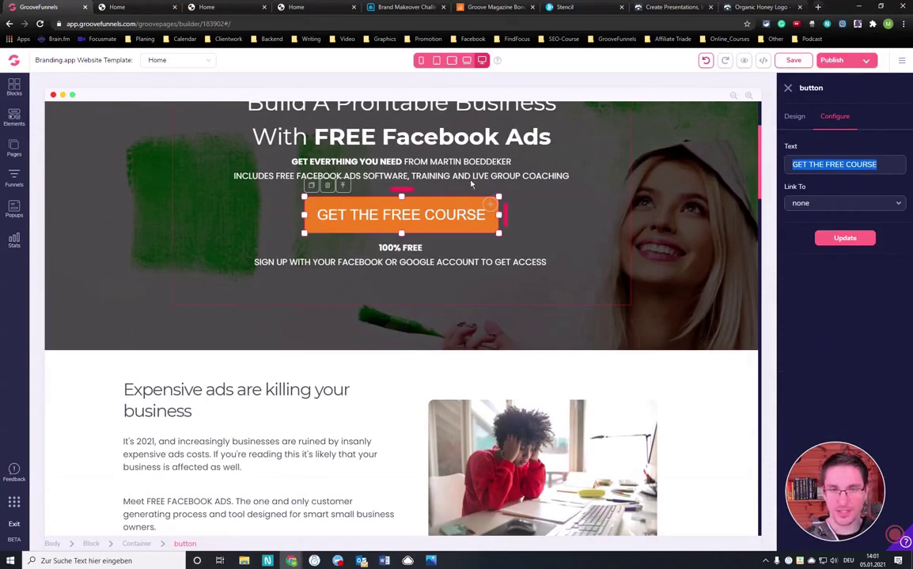
Paste 'GET THE FREE COURSE' over the START FREE TRIAL button's label and apply it
{"action": "scroll", "coordinate": [339, 205], "scroll_direction": "up", "scroll_amount": 2}
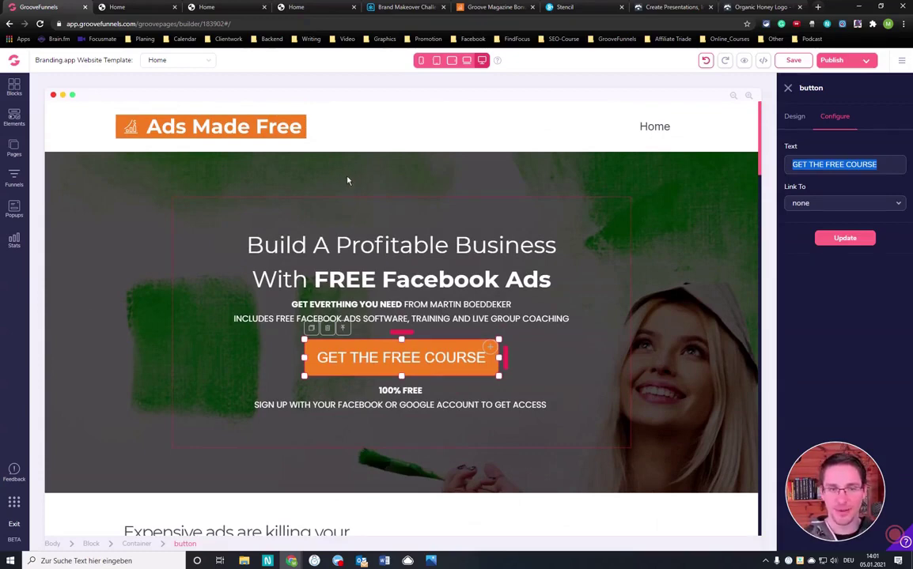
{"action": "scroll", "coordinate": [439, 295], "scroll_direction": "down", "scroll_amount": 1}
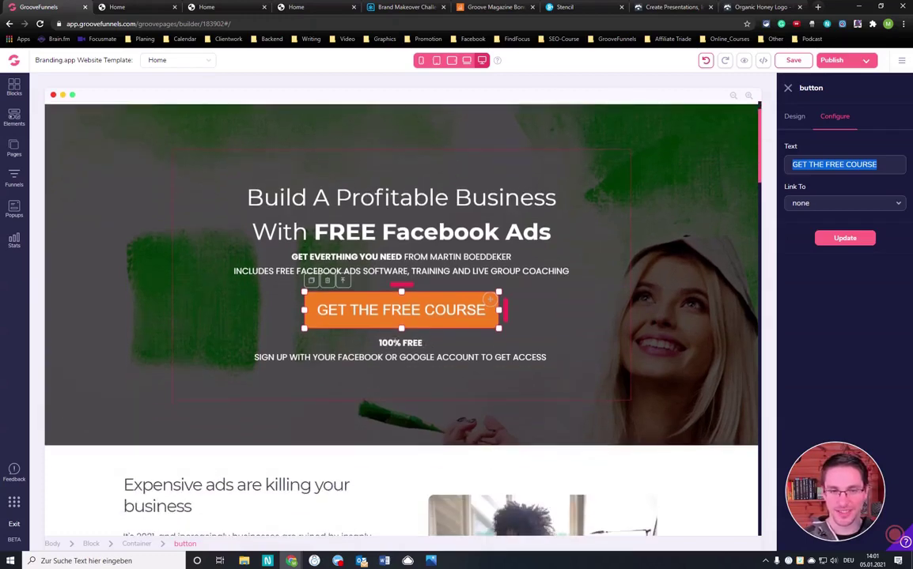
{"action": "scroll", "coordinate": [376, 326], "scroll_direction": "down", "scroll_amount": 2}
{"action": "scroll", "coordinate": [366, 150], "scroll_direction": "down", "scroll_amount": 2}
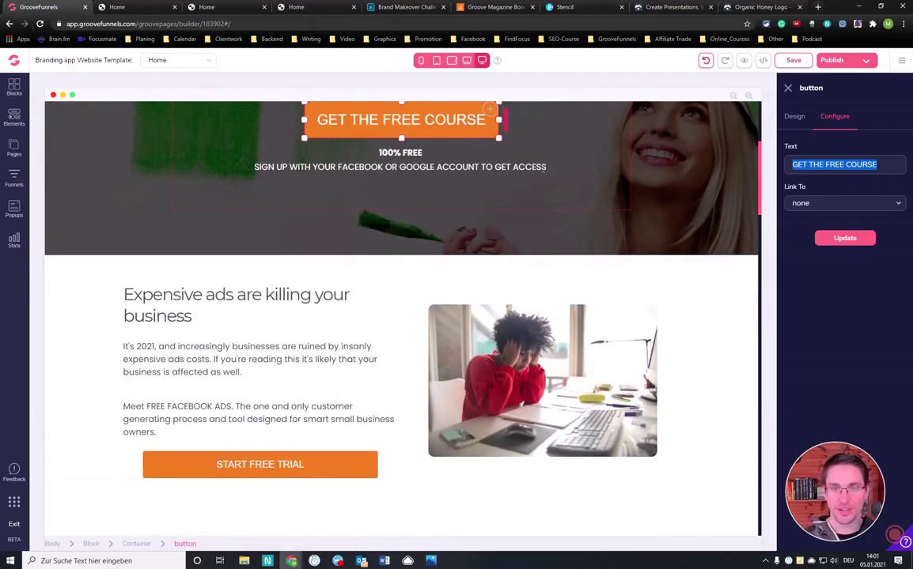
{"action": "scroll", "coordinate": [530, 177], "scroll_direction": "up", "scroll_amount": 1}
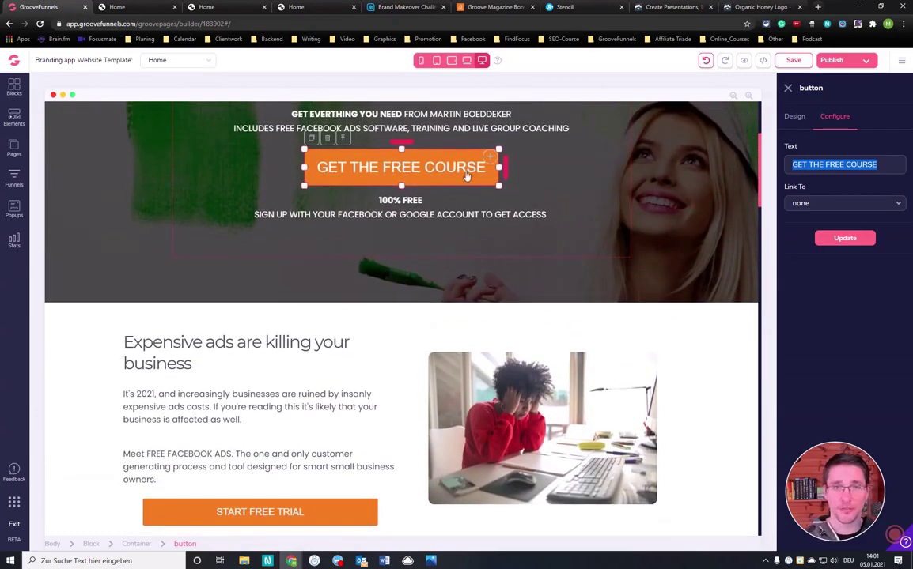
{"action": "scroll", "coordinate": [443, 177], "scroll_direction": "up", "scroll_amount": 2}
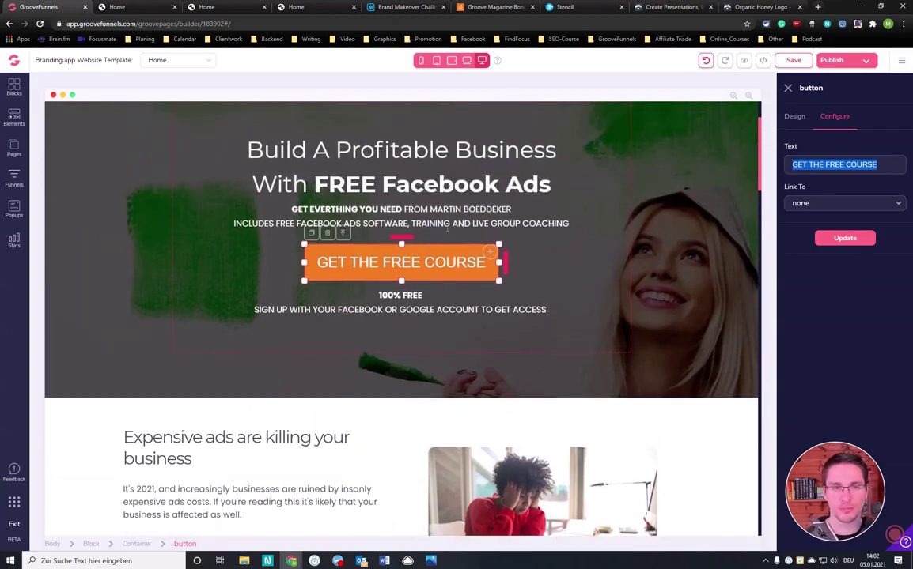
{"action": "scroll", "coordinate": [443, 229], "scroll_direction": "up", "scroll_amount": 1}
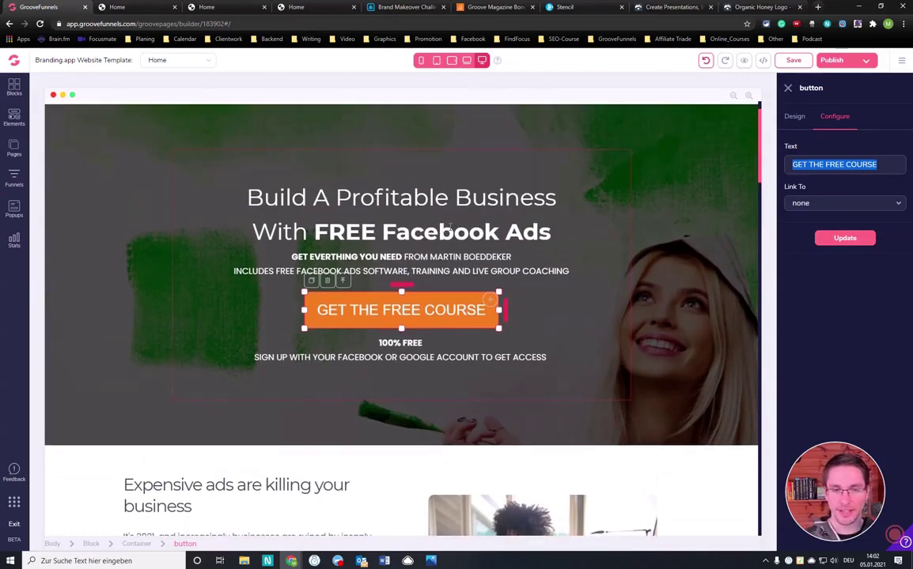
{"action": "scroll", "coordinate": [450, 227], "scroll_direction": "down", "scroll_amount": 1}
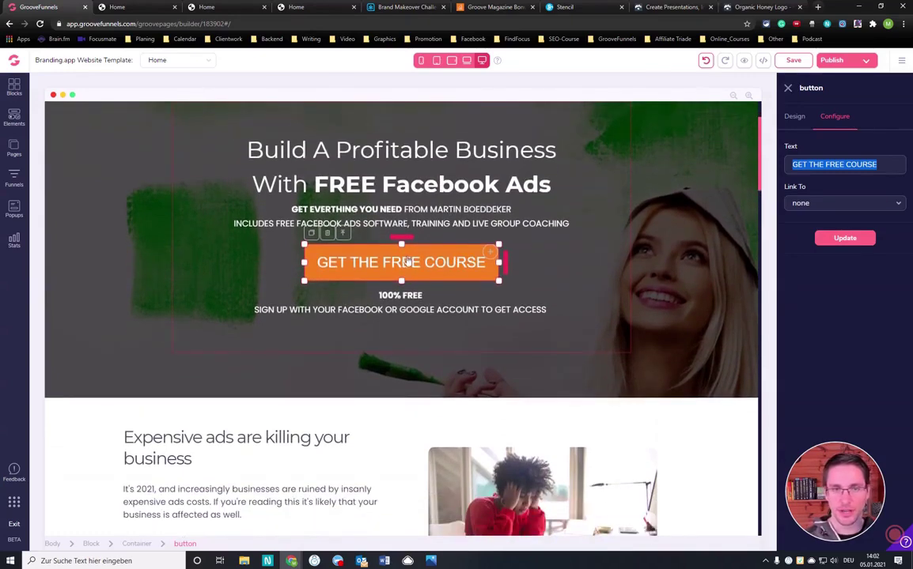
{"action": "scroll", "coordinate": [455, 302], "scroll_direction": "down", "scroll_amount": 5}
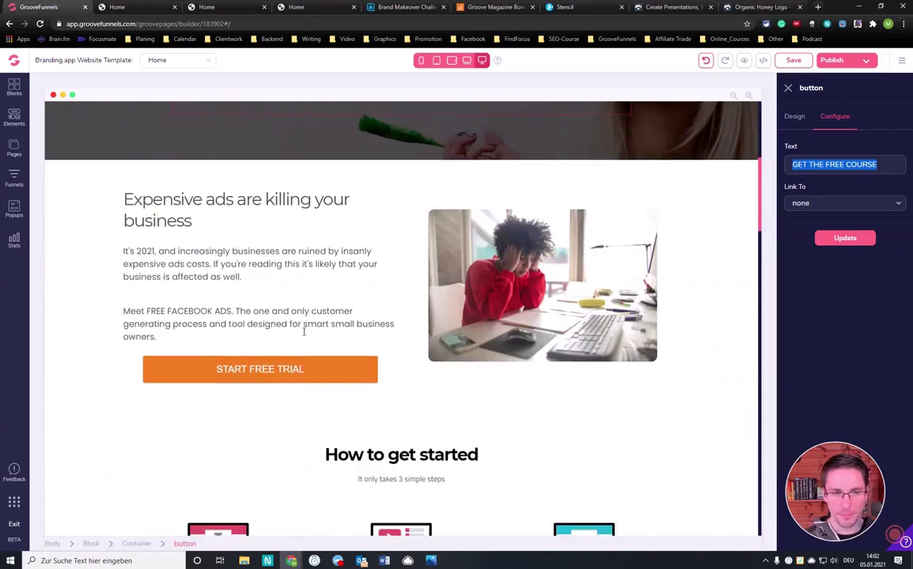
{"action": "left_click", "coordinate": [294, 374]}
{"action": "triple_click", "coordinate": [863, 164]}
{"action": "key", "text": "ctrl+v"}
{"action": "left_click", "coordinate": [844, 238]}
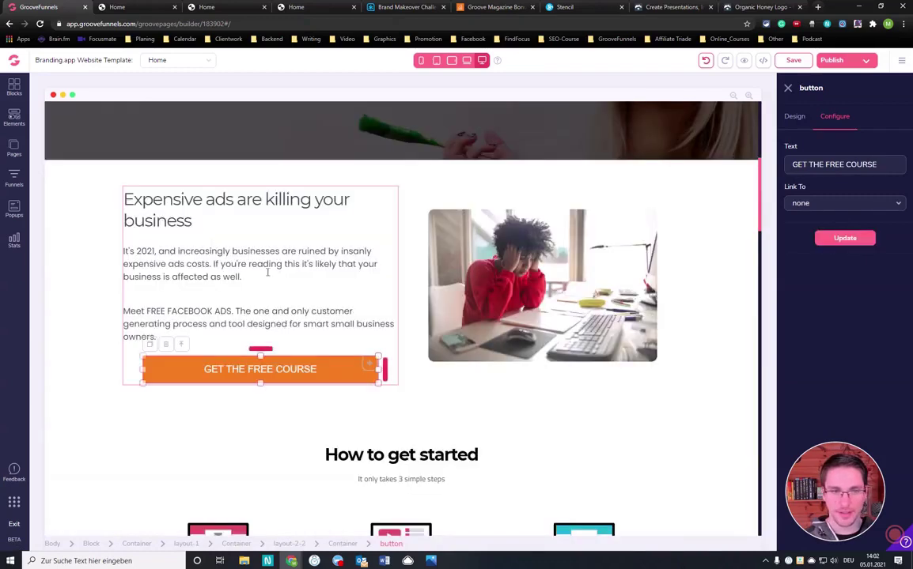
{"action": "scroll", "coordinate": [356, 301], "scroll_direction": "down", "scroll_amount": 5}
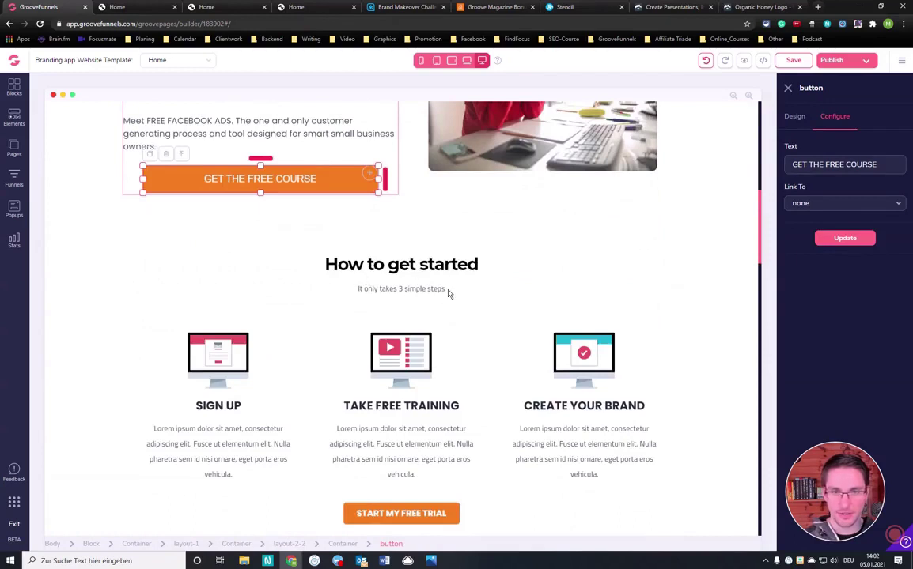
{"action": "scroll", "coordinate": [435, 290], "scroll_direction": "down", "scroll_amount": 2}
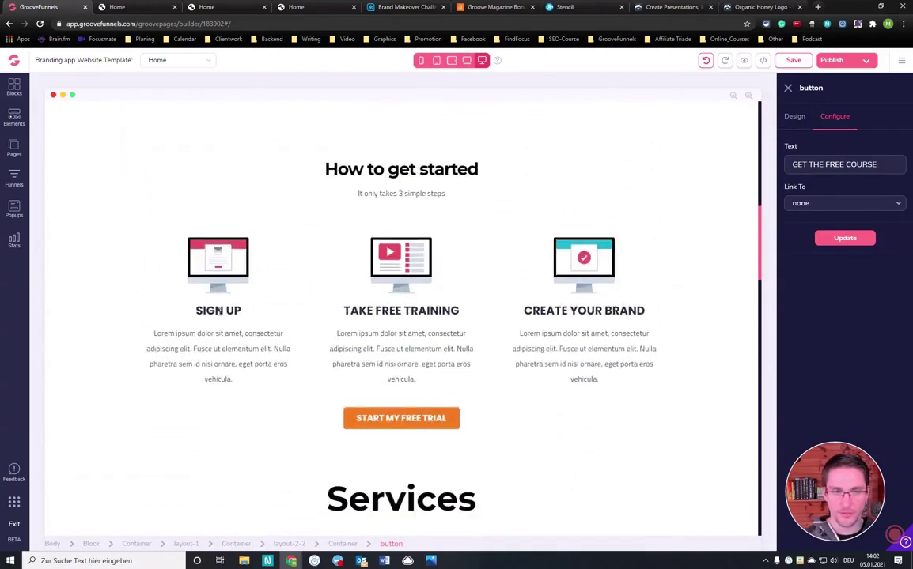
Overwrite the SIGN UP Lorem ipsum with 'Sign Up For Free With Your Facebook Or Google Account To Get Access'
{"action": "left_click", "coordinate": [204, 344]}
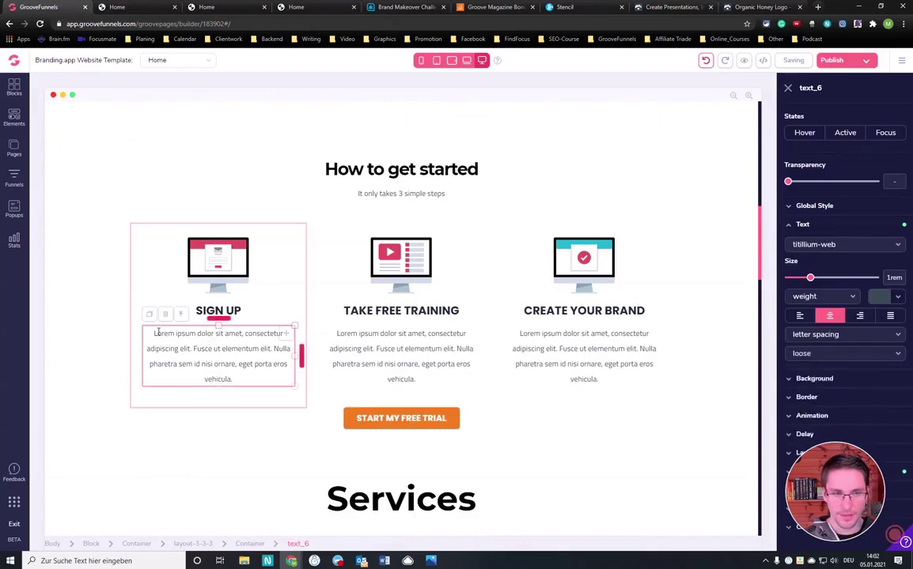
{"action": "left_click_drag", "start_coordinate": [153, 332], "coordinate": [243, 366]}
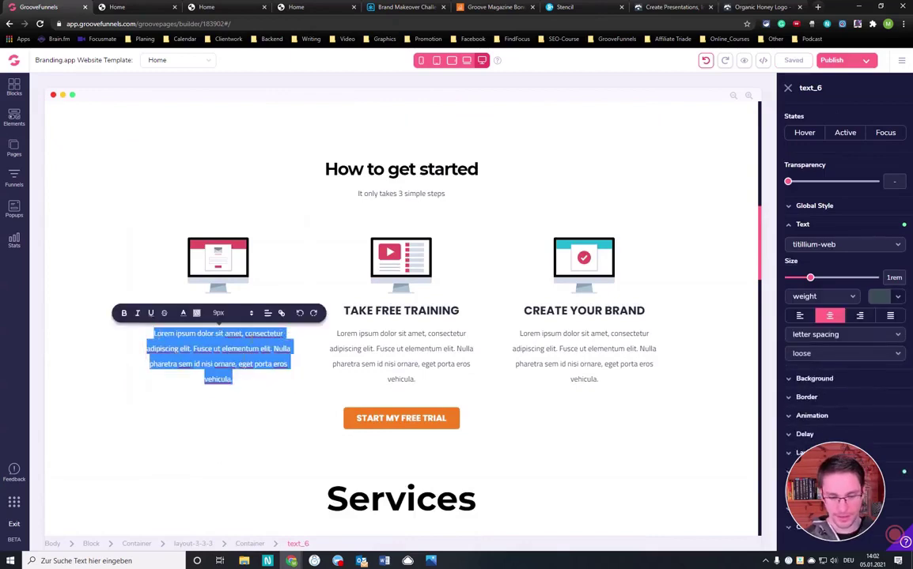
{"action": "type", "text": "Sign Up"}
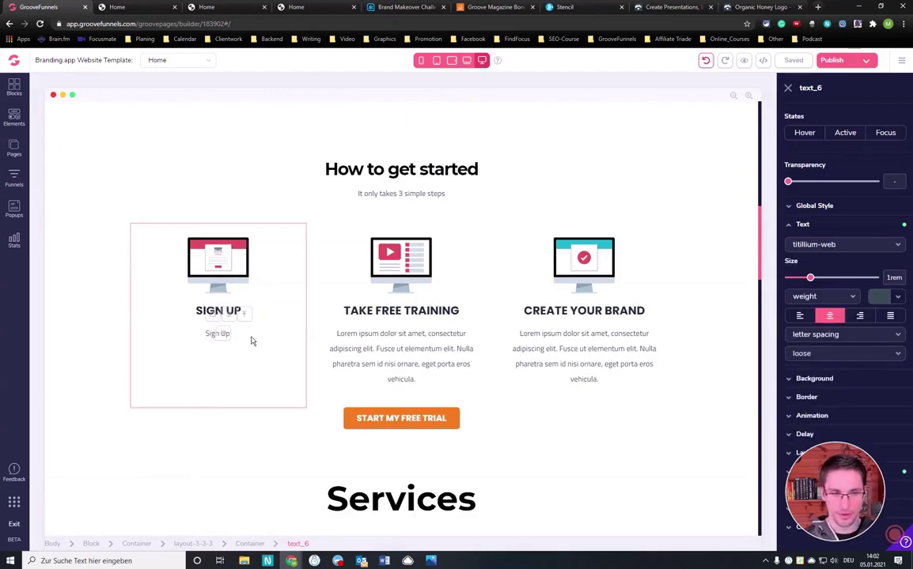
{"action": "type", "text": " For Free With Your Facebook "}
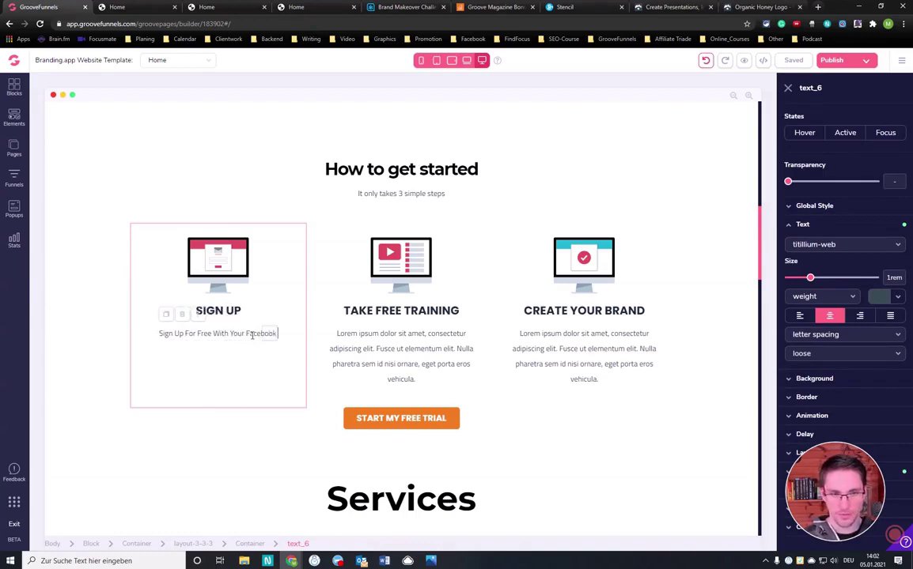
{"action": "type", "text": "Or Google Account"}
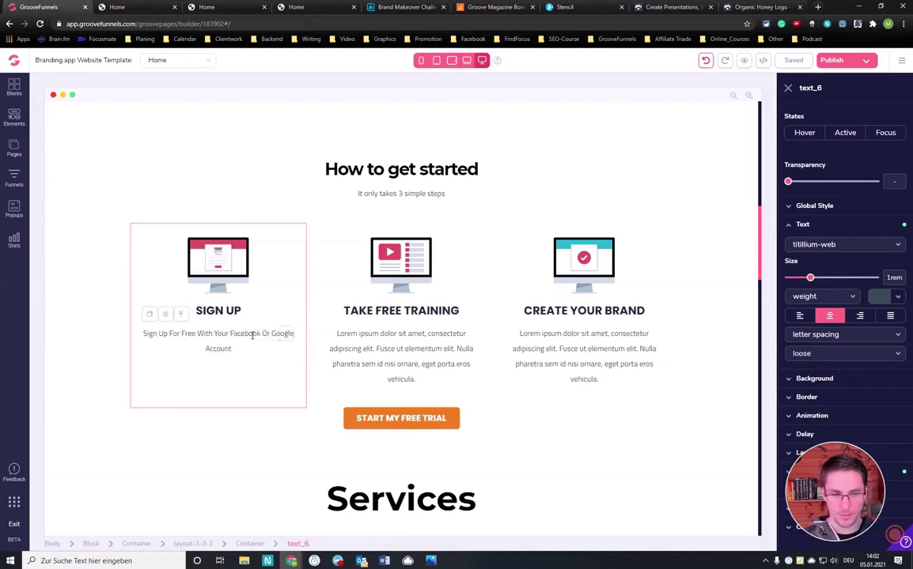
{"action": "type", "text": " To Get Access"}
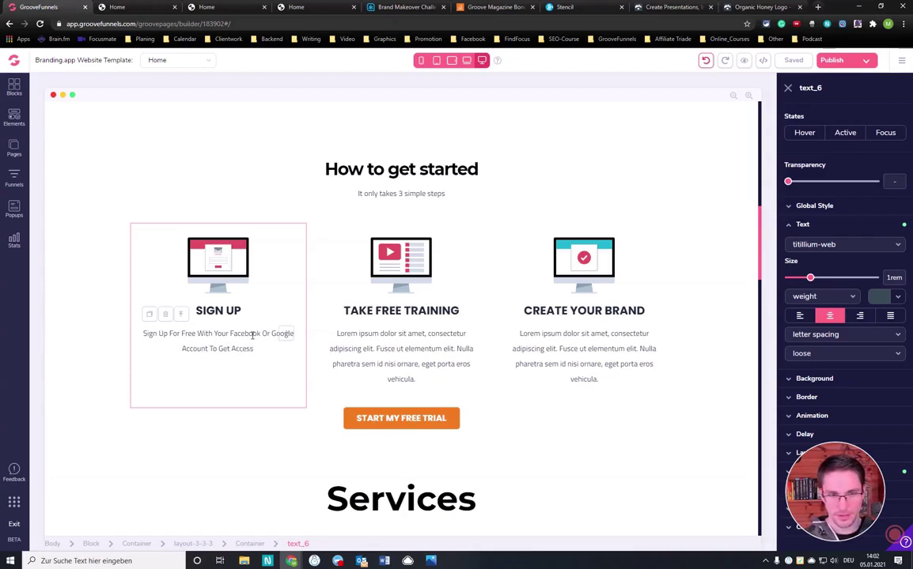
{"action": "key", "text": "BackSpace"}
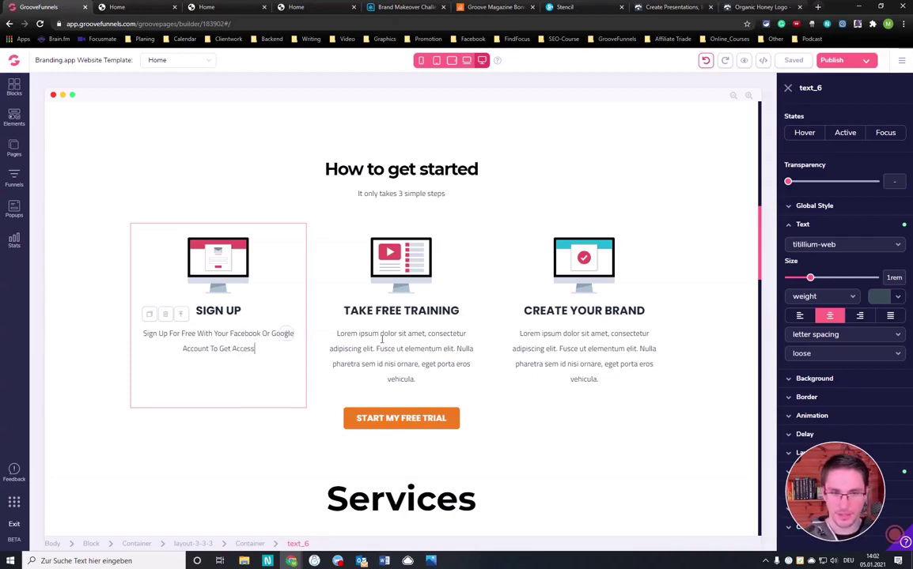
Replace the TAKE FREE TRAINING Lorem ipsum with the author's name plus 'Will Teach You… Run Free Facebook Ads'
{"action": "left_click", "coordinate": [382, 338]}
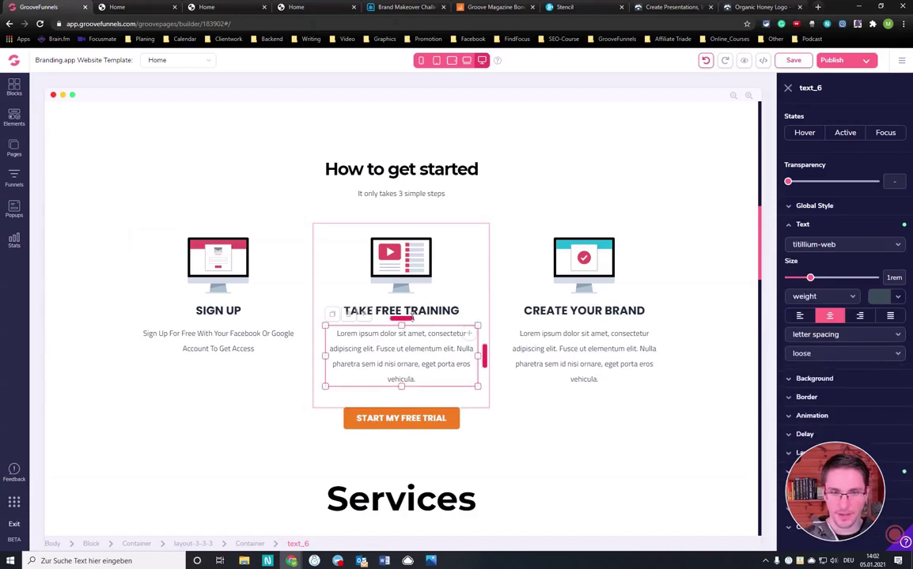
{"action": "key", "text": "ctrl+a"}
{"action": "type", "text": "M"}
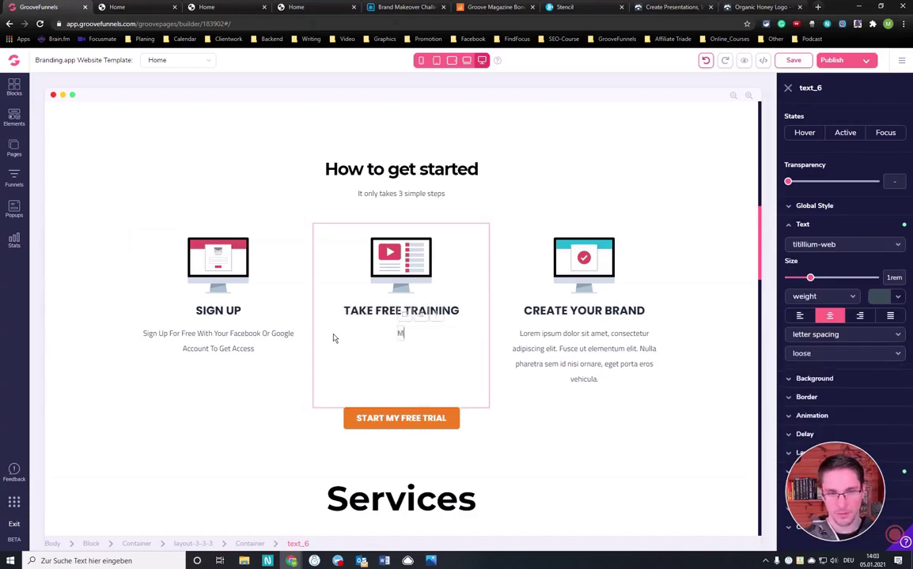
{"action": "type", "text": "artin Boeddeker Willi"}
{"action": "key", "text": "BackSpace"}
{"action": "type", "text": "Teach You"}
{"action": "type", "text": " Everything"}
{"action": "type", "text": " You."}
{"action": "type", "text": "ed To Know. To Run Fuee Facebook Ads"}
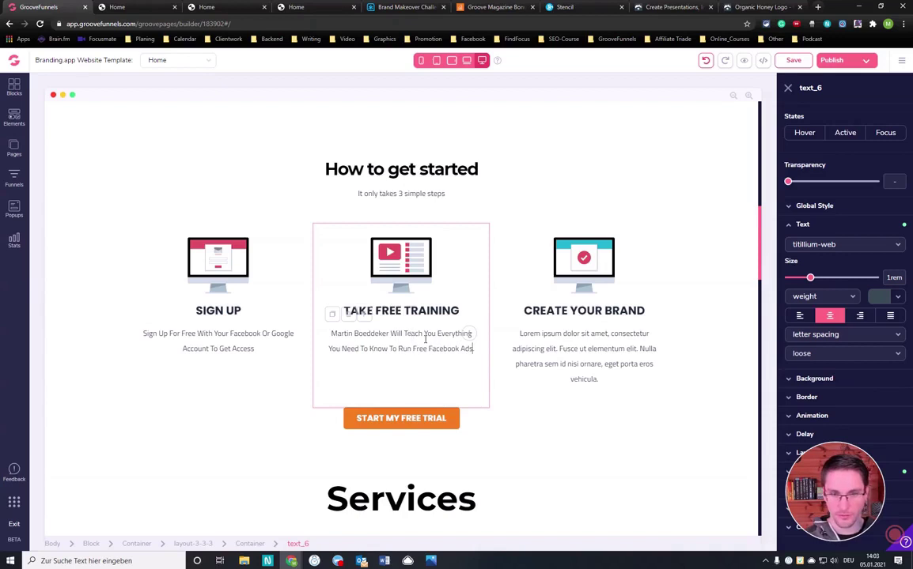
{"action": "type", "text": " Yourself."}
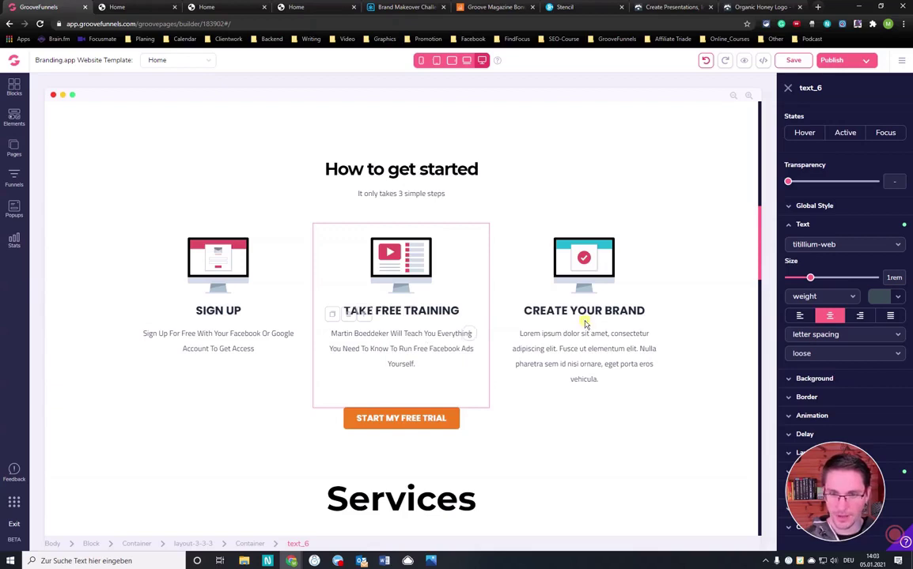
Try renaming the third heading to SKYROCKET YOUR BUSINESS, then undo it back to GROW YOUR BUSINESS
{"action": "left_click", "coordinate": [557, 312]}
{"action": "double_click", "coordinate": [555, 311]}
{"action": "type", "text": "SKY"}
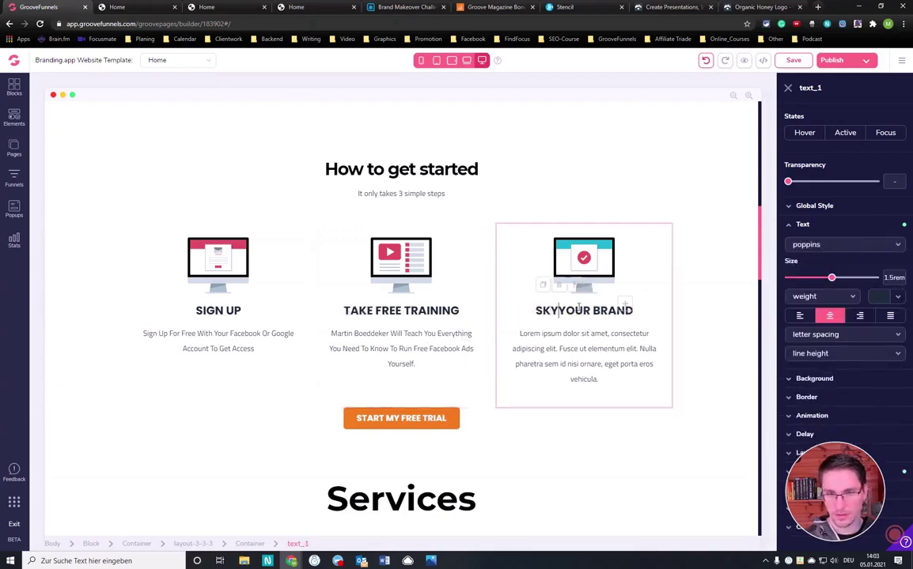
{"action": "type", "text": "ROCKET YOUR BUSINESS"}
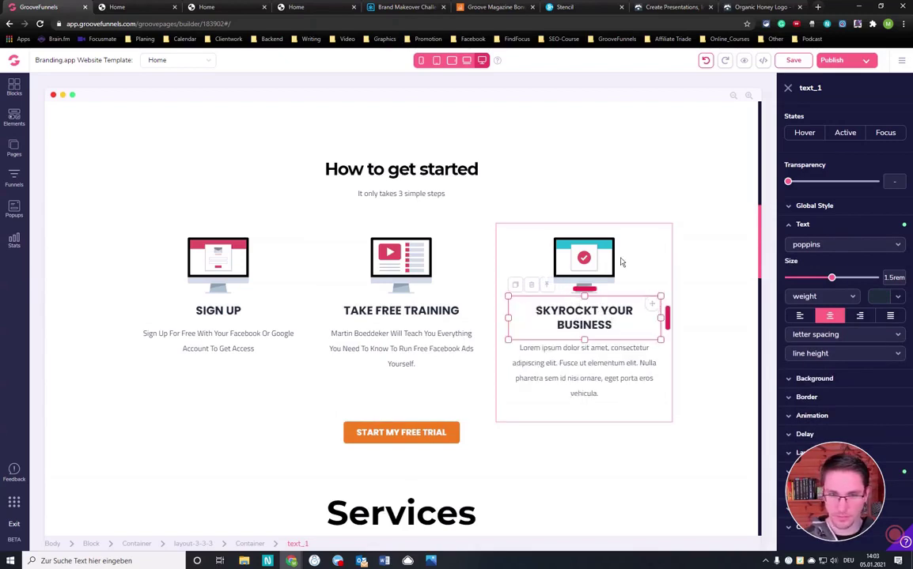
{"action": "left_click", "coordinate": [693, 284]}
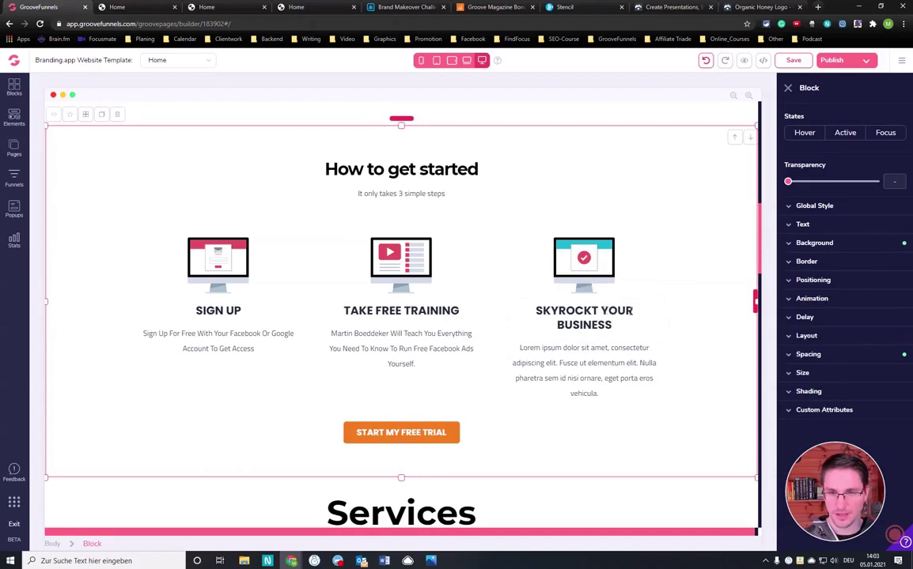
{"action": "double_click", "coordinate": [566, 311]}
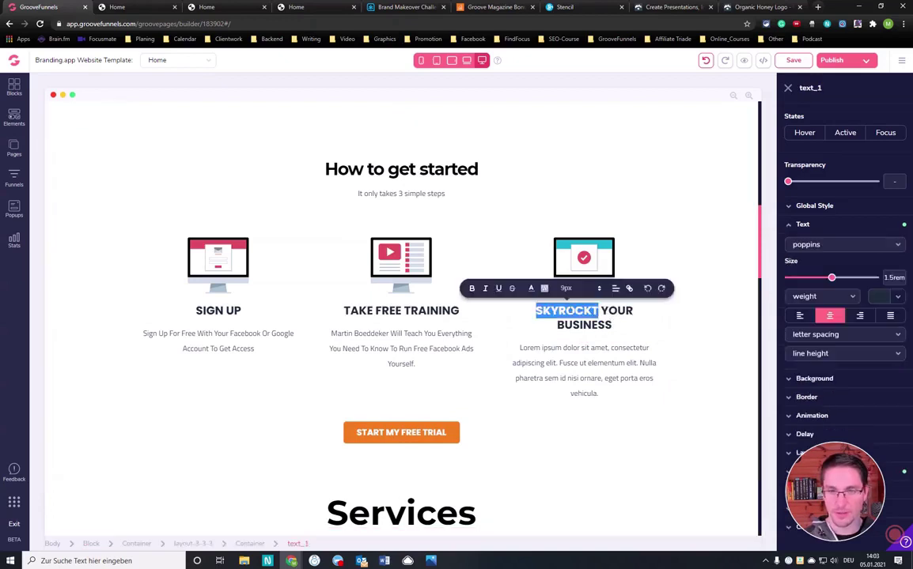
{"action": "key", "text": "ctrl+z"}
Delete the author's name from the TAKE FREE TRAINING description
{"action": "left_click", "coordinate": [624, 179]}
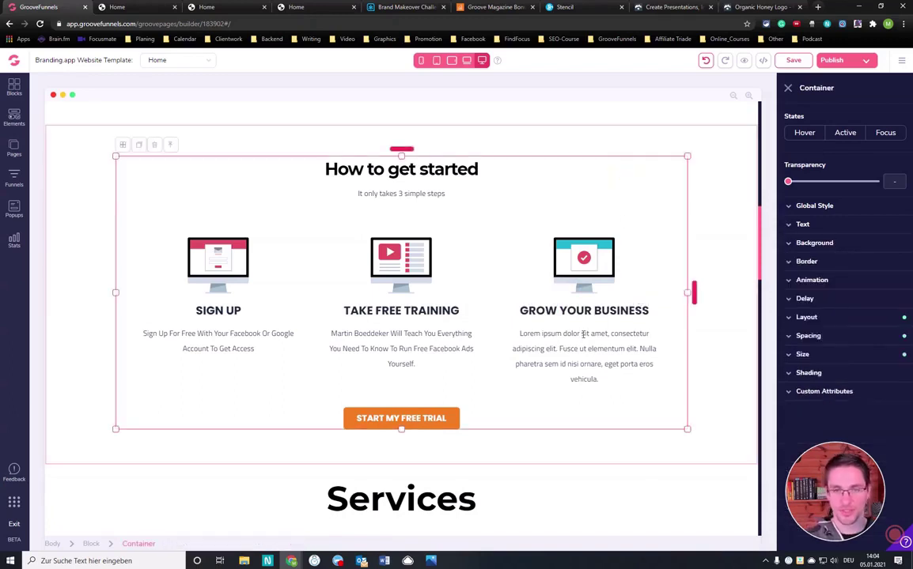
{"action": "mouse_move", "coordinate": [330, 333]}
{"action": "left_mouse_down"}
{"action": "mouse_move", "coordinate": [385, 333]}
{"action": "mouse_move", "coordinate": [330, 333]}
{"action": "left_mouse_up"}
{"action": "key", "text": "BackSpace"}
{"action": "type", "text": "I"}
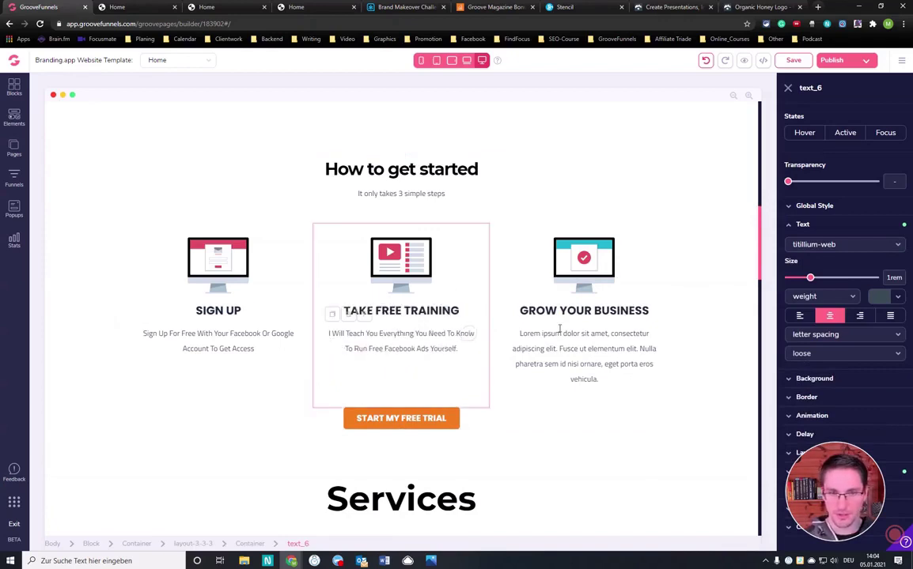
{"action": "left_click", "coordinate": [457, 351]}
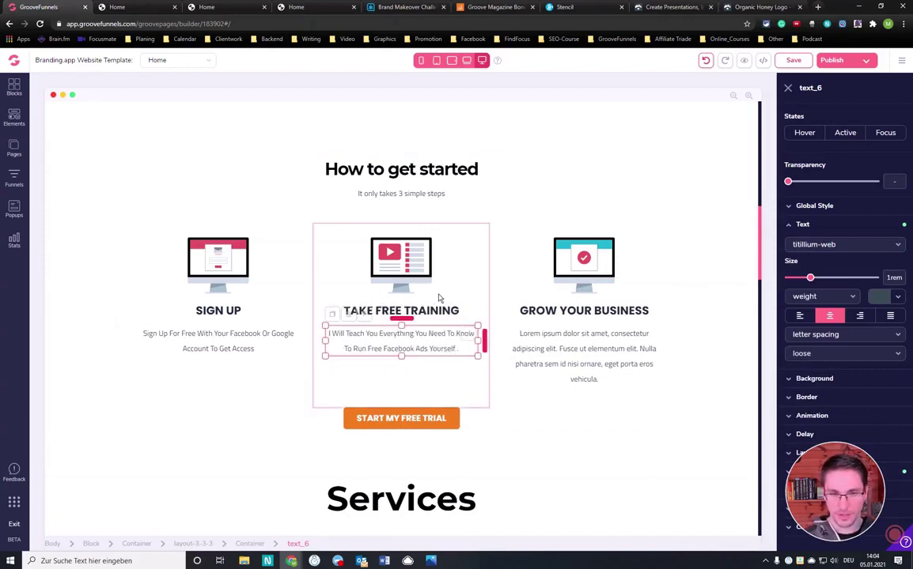
{"action": "left_click", "coordinate": [234, 378]}
{"action": "left_click", "coordinate": [514, 348]}
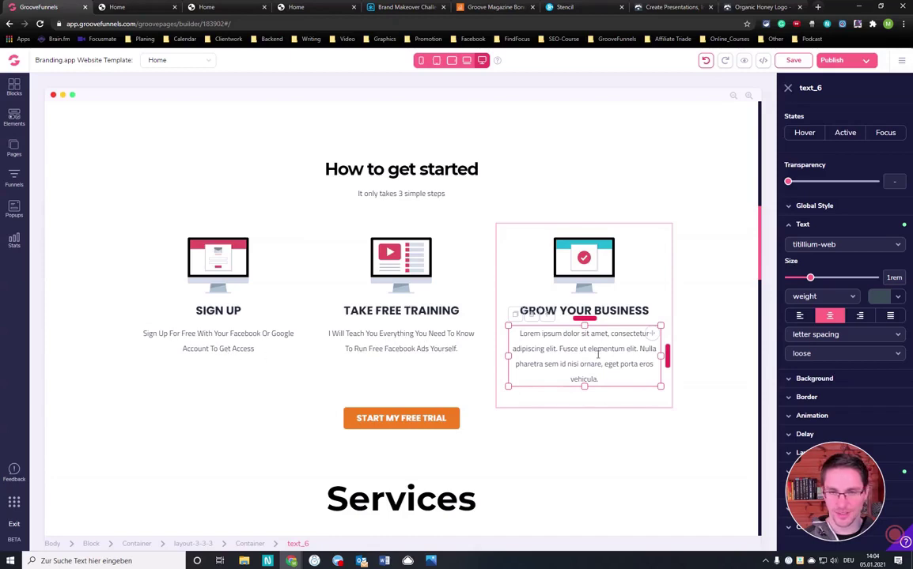
Clear the GROW YOUR BUSINESS Lorem ipsum and type 'Keep 100% Of Your Profit Because You Don't Have To Pay Anything'
{"action": "double_click", "coordinate": [597, 355]}
{"action": "left_click_drag", "start_coordinate": [599, 381], "coordinate": [517, 327]}
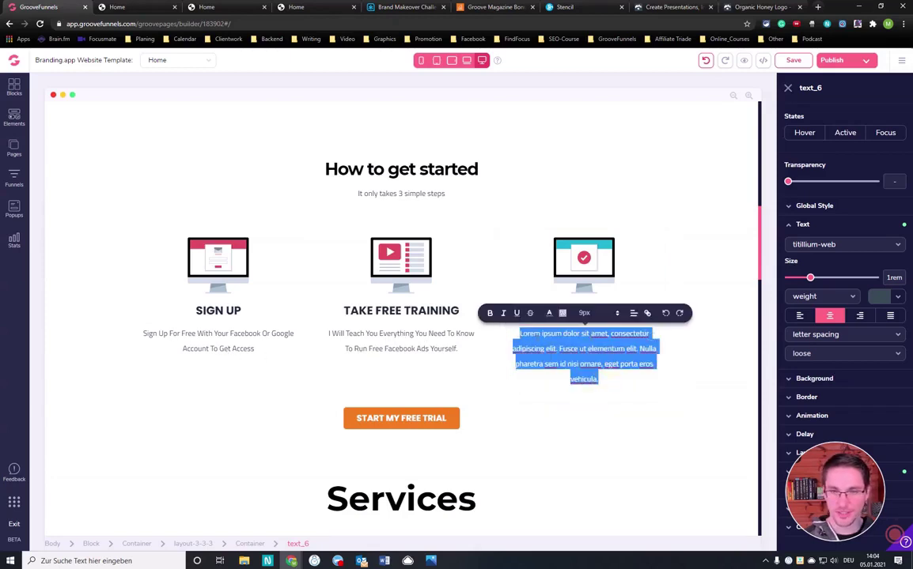
{"action": "left_click", "coordinate": [685, 226]}
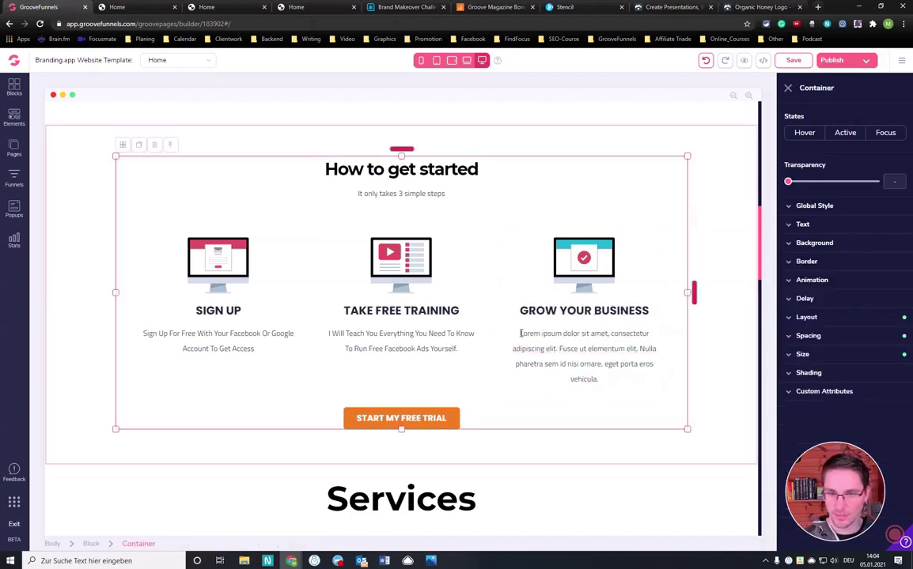
{"action": "left_click", "coordinate": [607, 372]}
{"action": "type", "text": "Keep 100%"}
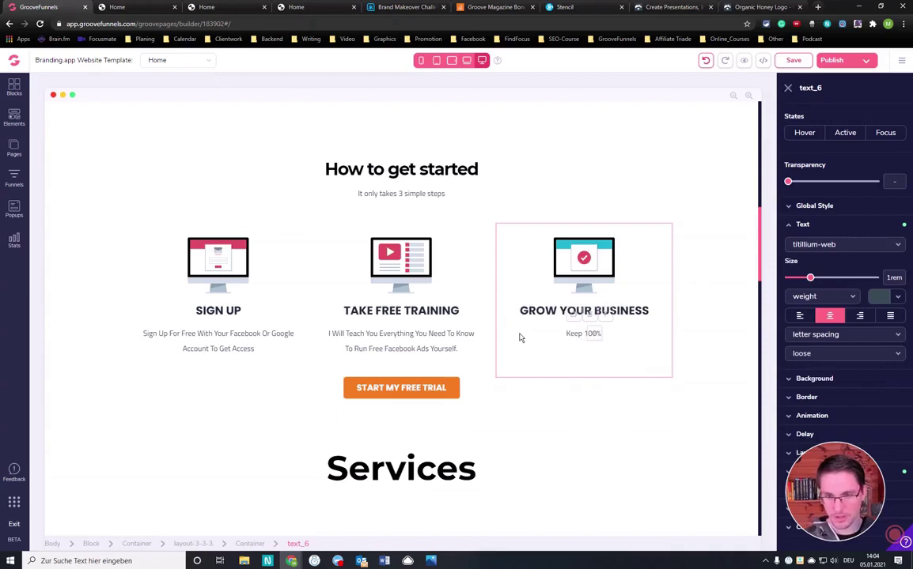
{"action": "type", "text": " Of Your Profit"}
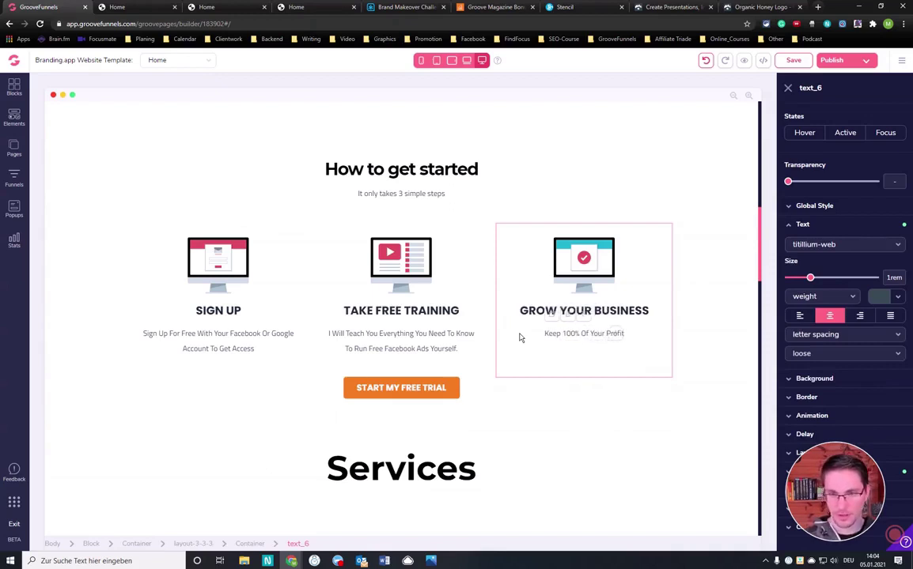
{"action": "type", "text": " Because You Don't Have To Pay Anything"}
Change the START MY FREE TRIAL button's label to GET THE FREE COURSE and update it
{"action": "left_click", "coordinate": [482, 385]}
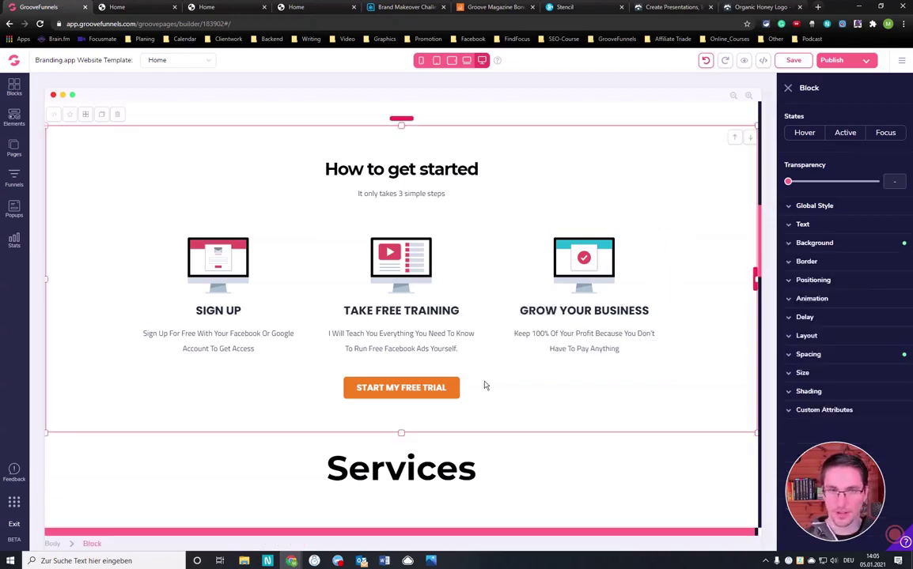
{"action": "left_click", "coordinate": [412, 387]}
{"action": "left_click", "coordinate": [834, 116]}
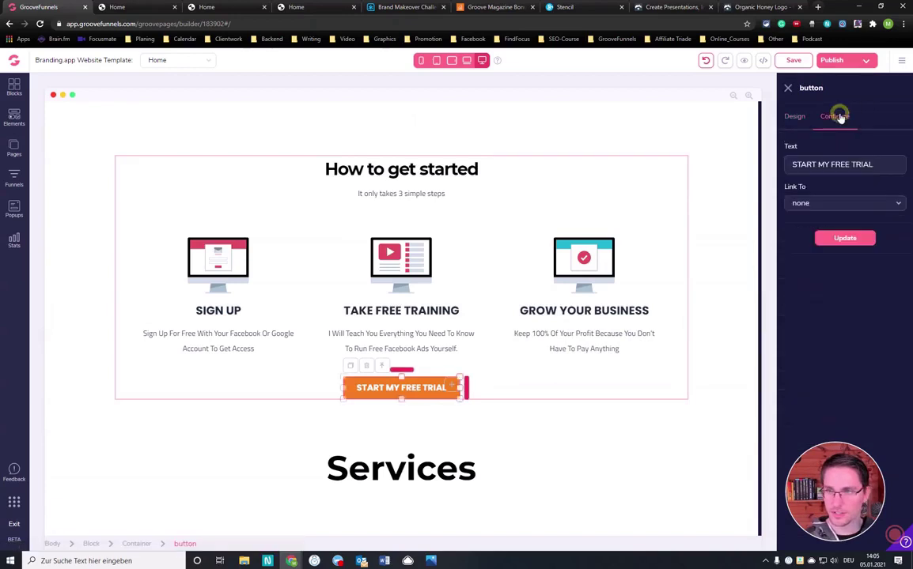
{"action": "left_click_drag", "start_coordinate": [873, 164], "coordinate": [722, 157]}
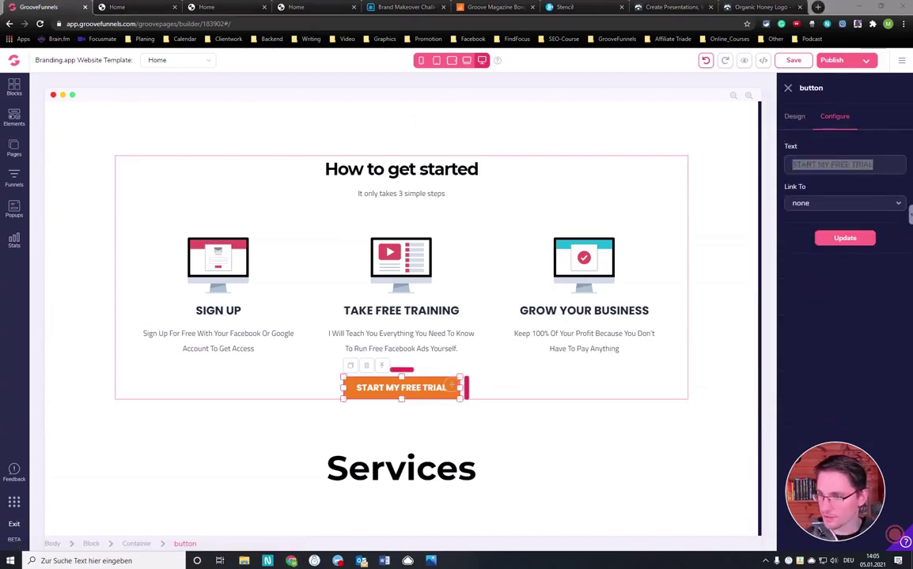
{"action": "scroll", "coordinate": [301, 326], "scroll_direction": "up", "scroll_amount": 3}
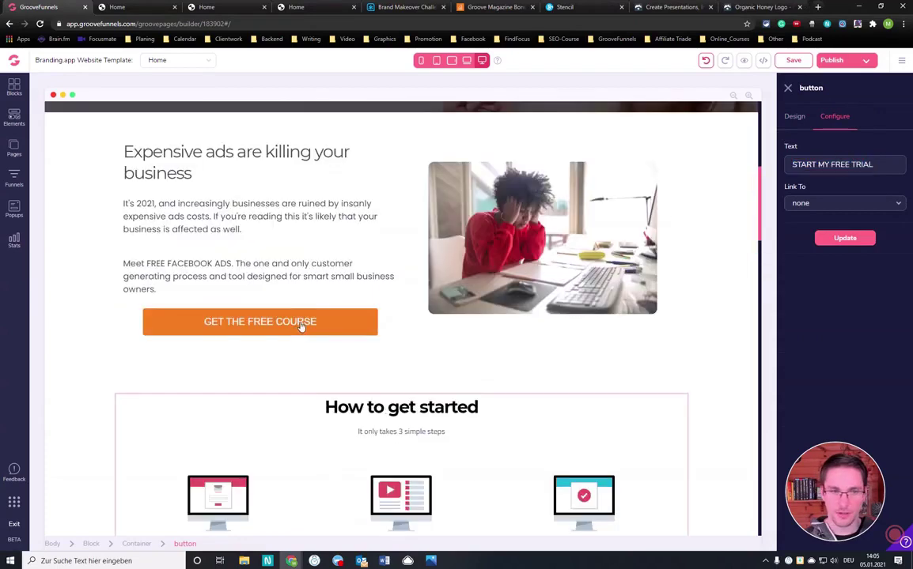
{"action": "left_click", "coordinate": [301, 326]}
{"action": "scroll", "coordinate": [443, 321], "scroll_direction": "down", "scroll_amount": 3}
{"action": "left_click", "coordinate": [844, 238]}
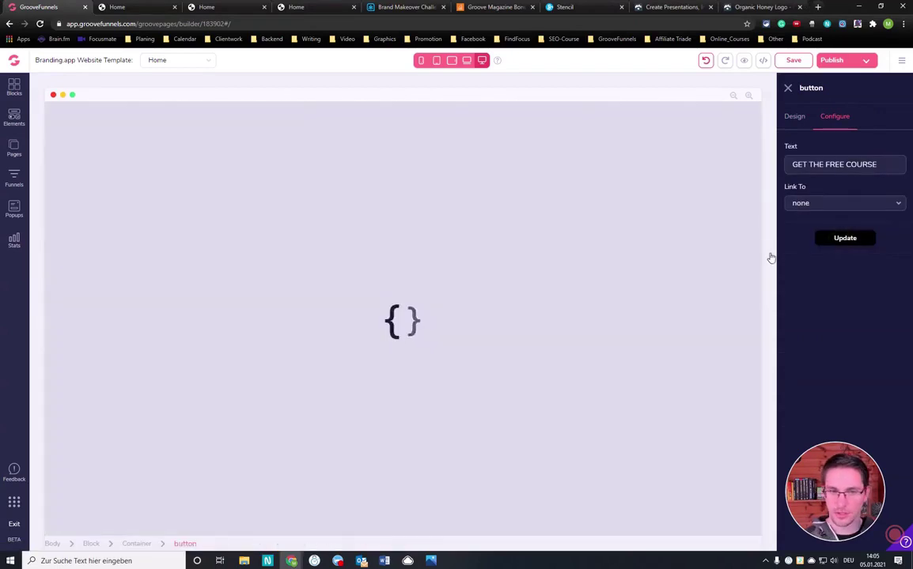
{"action": "scroll", "coordinate": [468, 277], "scroll_direction": "down", "scroll_amount": 2}
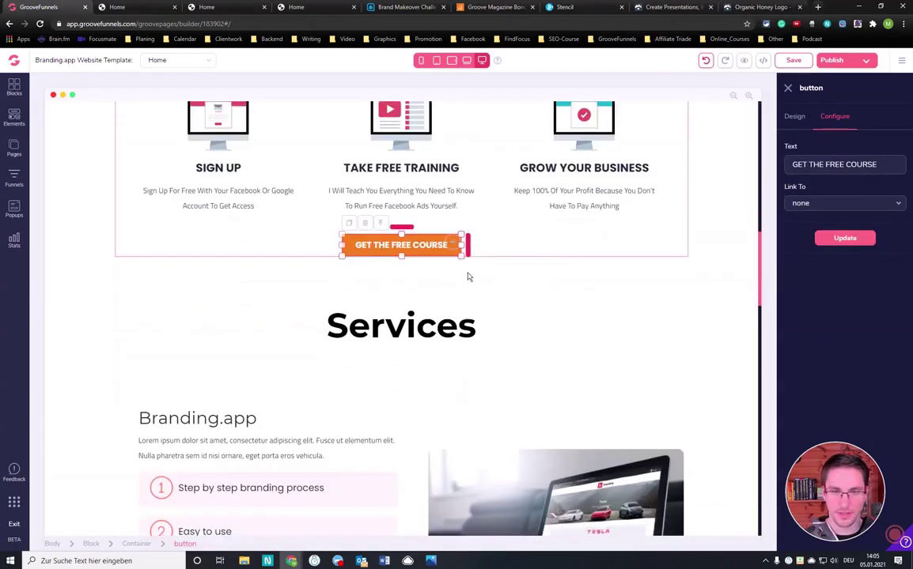
{"action": "scroll", "coordinate": [468, 253], "scroll_direction": "up", "scroll_amount": 3}
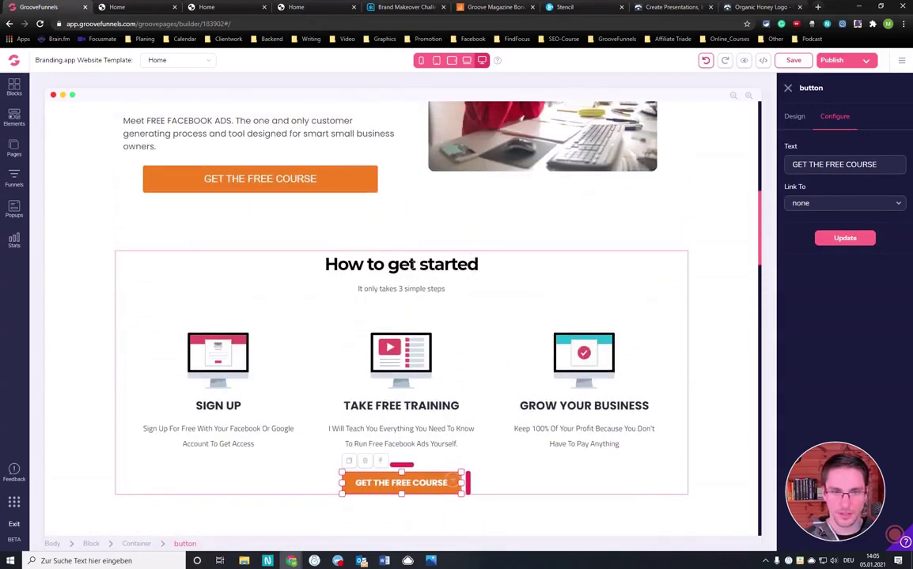
{"action": "scroll", "coordinate": [232, 264], "scroll_direction": "down", "scroll_amount": 2}
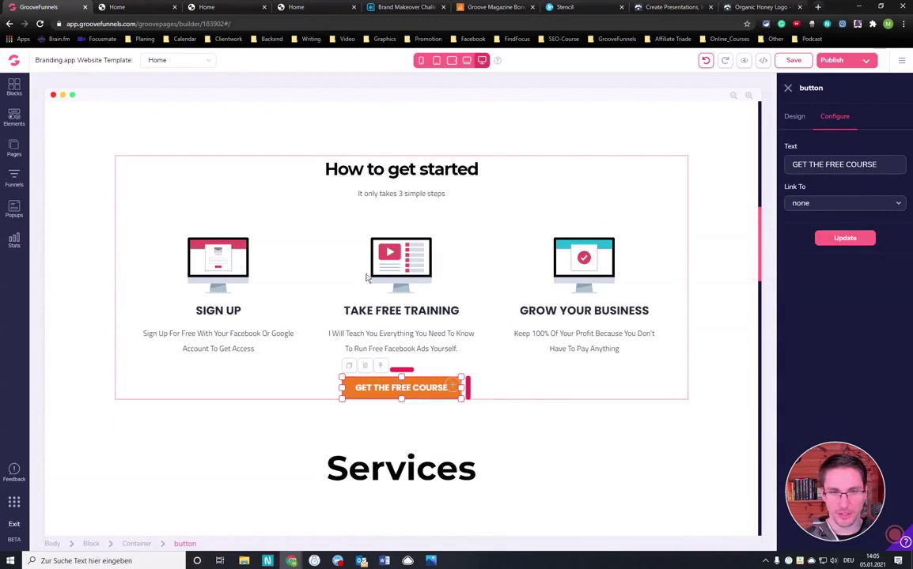
{"action": "scroll", "coordinate": [441, 263], "scroll_direction": "down", "scroll_amount": 3}
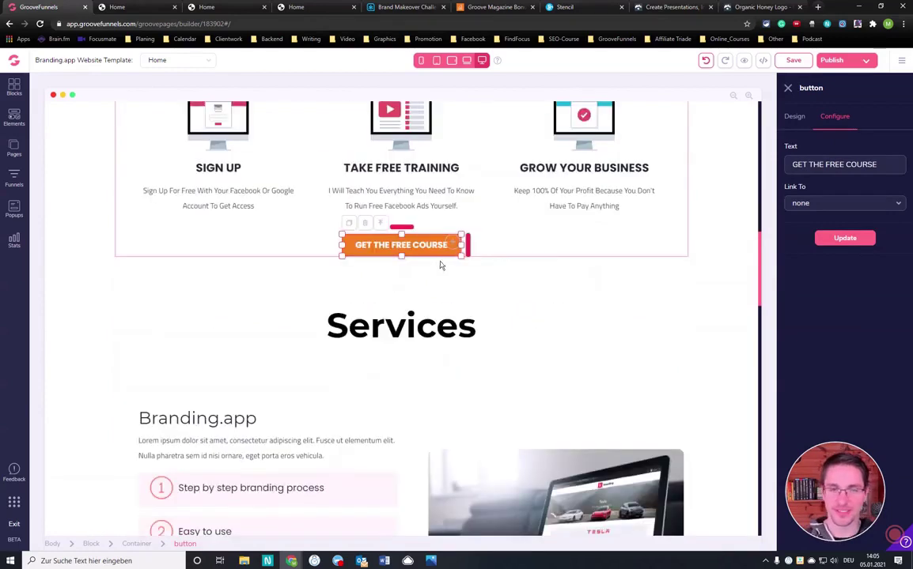
Retitle the Services heading, ending with 'HERE IS WHAT YOU GET'
{"action": "scroll", "coordinate": [392, 333], "scroll_direction": "down", "scroll_amount": 2}
{"action": "left_click", "coordinate": [340, 230]}
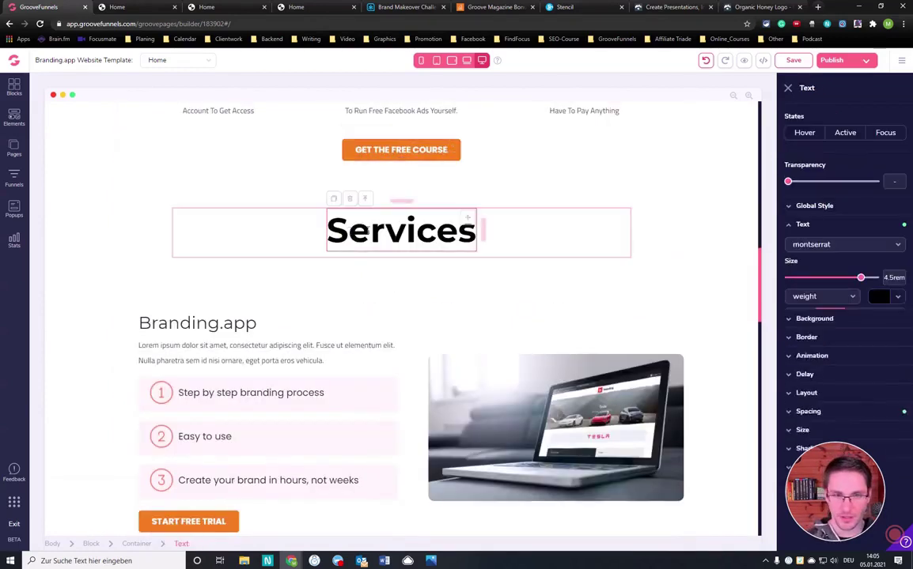
{"action": "key", "text": "ctrl+a"}
{"action": "type", "text": "WHAT DO YOU GET"}
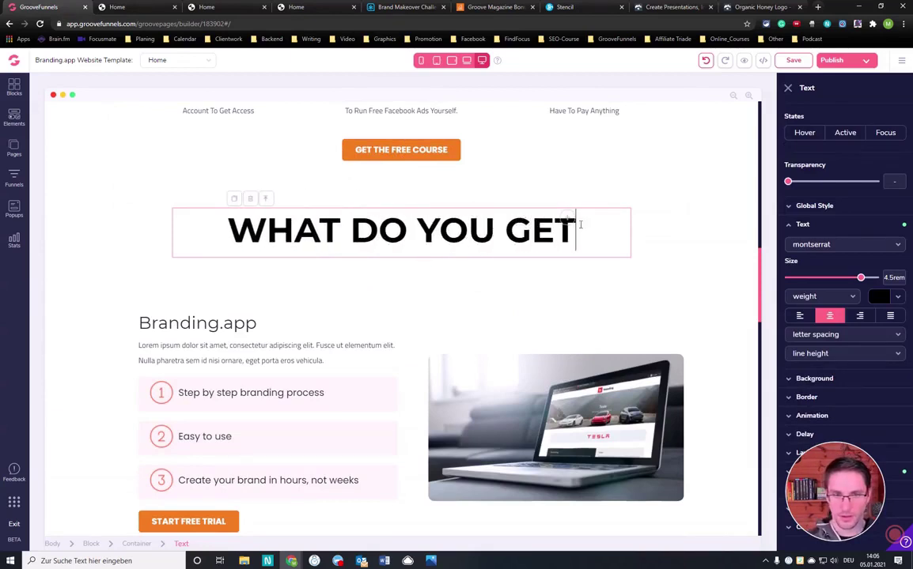
{"action": "left_click_drag", "start_coordinate": [578, 229], "coordinate": [241, 231]}
{"action": "type", "text": "HERE "}
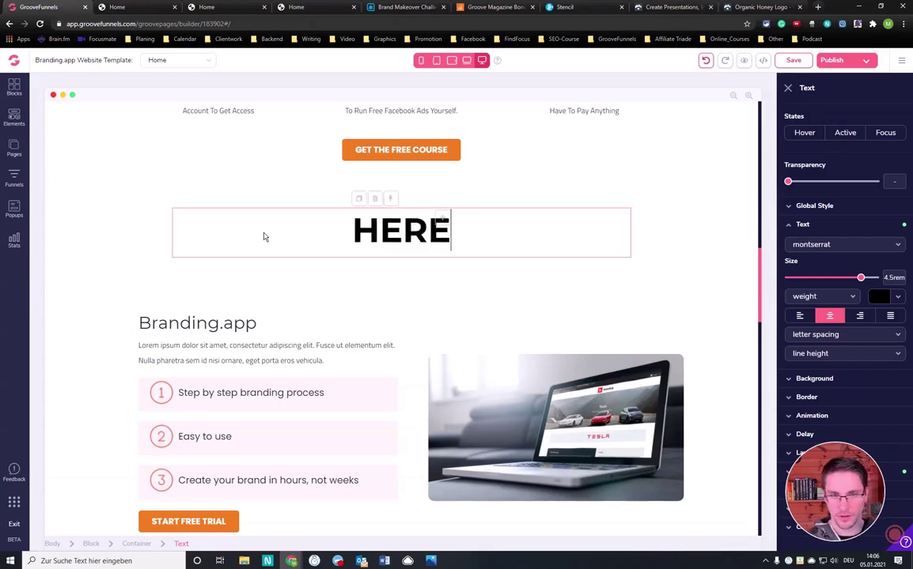
{"action": "type", "text": "IS WHAT YOU GET"}
Preview the page in mobile layout, return to desktop, and select the Branding.app heading
{"action": "left_click", "coordinate": [421, 60]}
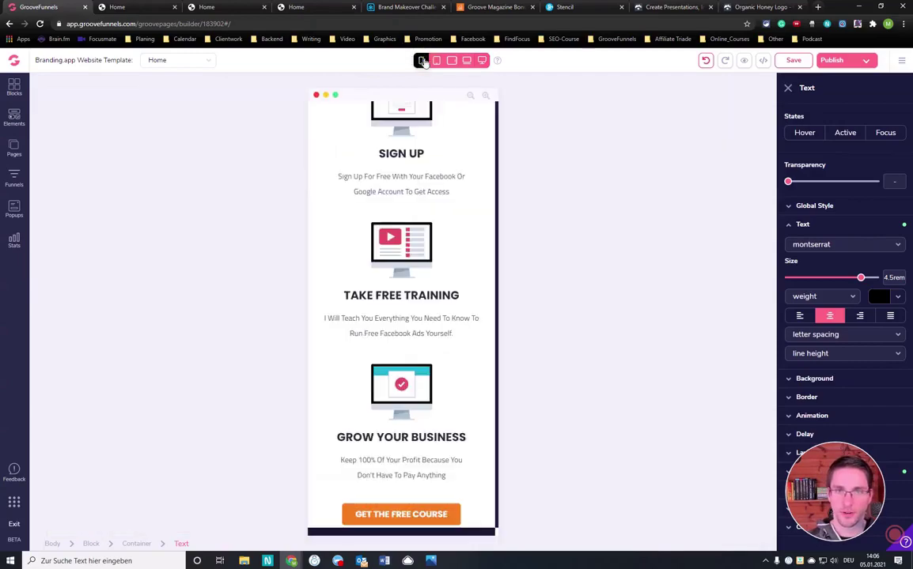
{"action": "scroll", "coordinate": [406, 314], "scroll_direction": "down", "scroll_amount": 5}
{"action": "scroll", "coordinate": [429, 342], "scroll_direction": "up", "scroll_amount": 2}
{"action": "left_click", "coordinate": [481, 61]}
{"action": "scroll", "coordinate": [390, 230], "scroll_direction": "up", "scroll_amount": 4}
{"action": "scroll", "coordinate": [388, 230], "scroll_direction": "up", "scroll_amount": 5}
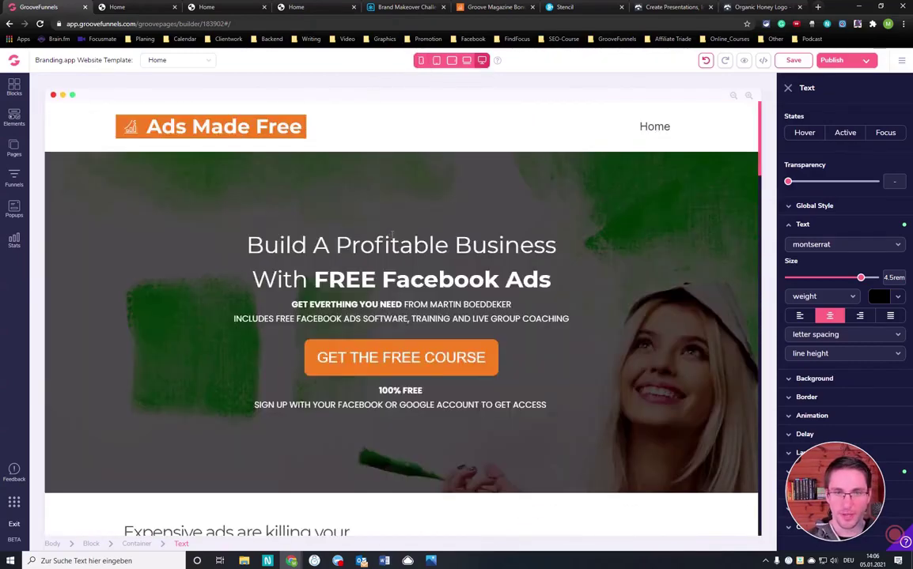
{"action": "scroll", "coordinate": [401, 305], "scroll_direction": "down", "scroll_amount": 4}
{"action": "scroll", "coordinate": [404, 305], "scroll_direction": "down", "scroll_amount": 4}
{"action": "scroll", "coordinate": [404, 305], "scroll_direction": "down", "scroll_amount": 5}
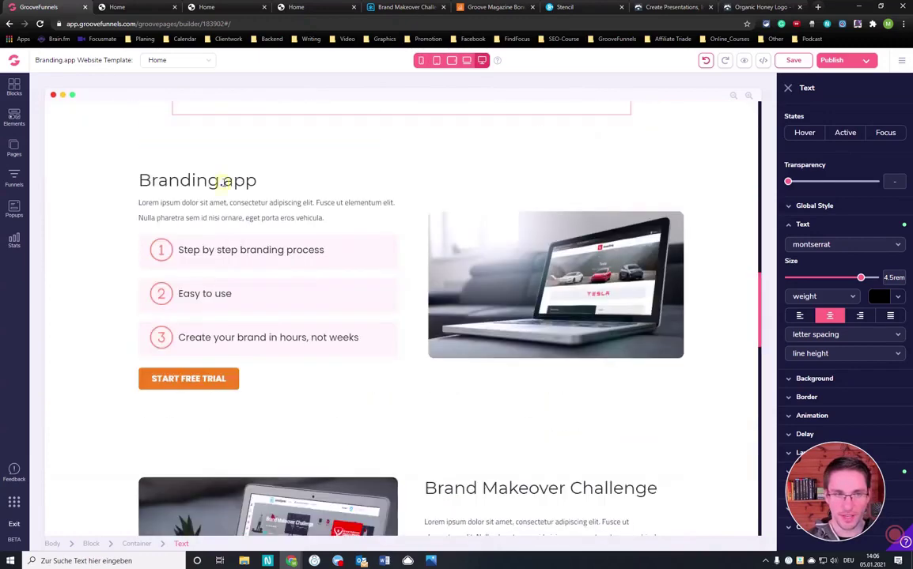
{"action": "left_click", "coordinate": [224, 183]}
Rename the Branding.app heading to 'FREE FACEBOOK Ads Software'
{"action": "double_click", "coordinate": [209, 181]}
{"action": "type", "text": "FRE"}
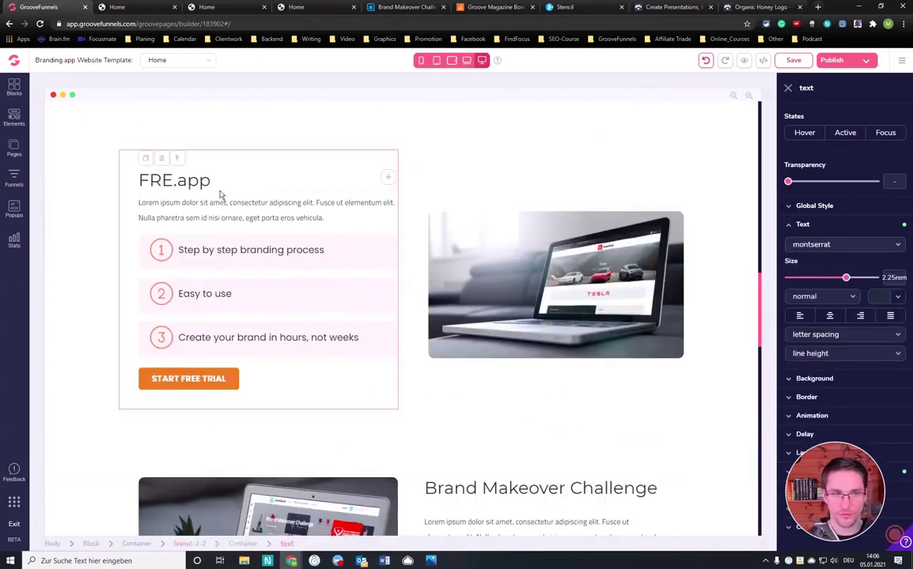
{"action": "type", "text": "E FACEBOK"}
{"action": "key", "text": "BackSpace"}
{"action": "type", "text": "OK Aad"}
{"action": "key", "text": "BackSpace"}
{"action": "key", "text": "BackSpace"}
{"action": "type", "text": "ds"}
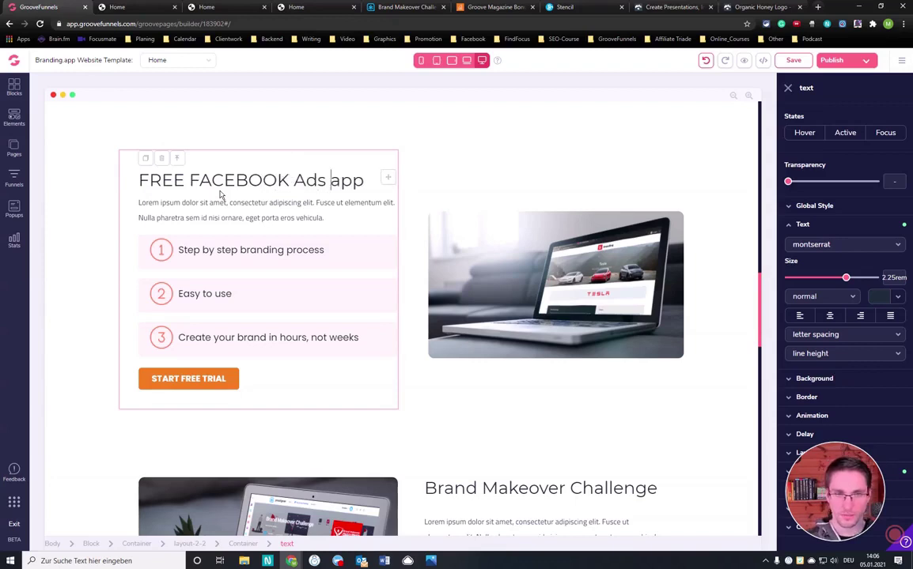
{"action": "key", "text": "Delete"}
{"action": "key", "text": "Delete"}
{"action": "key", "text": "Delete"}
{"action": "key", "text": "BackSpace"}
{"action": "type", "text": "oftware"}
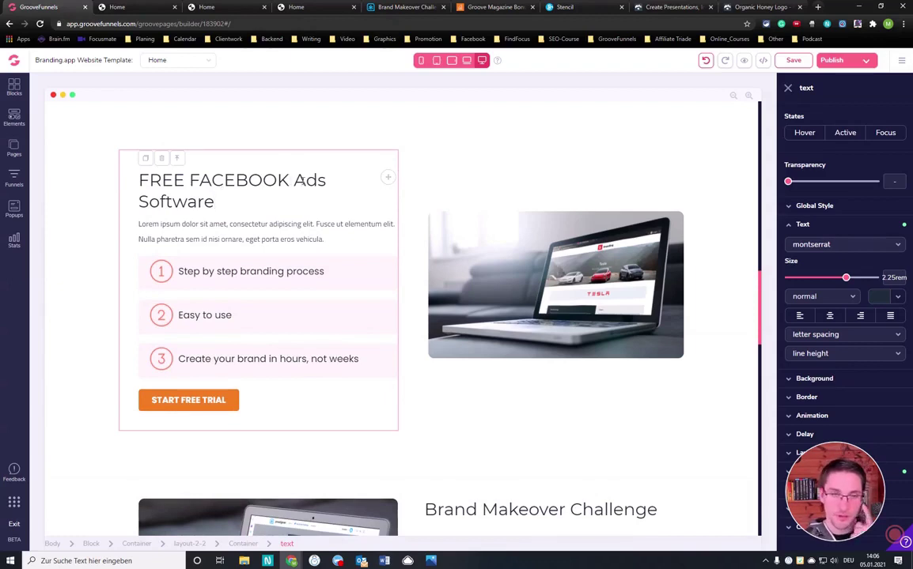
{"action": "left_click", "coordinate": [297, 172]}
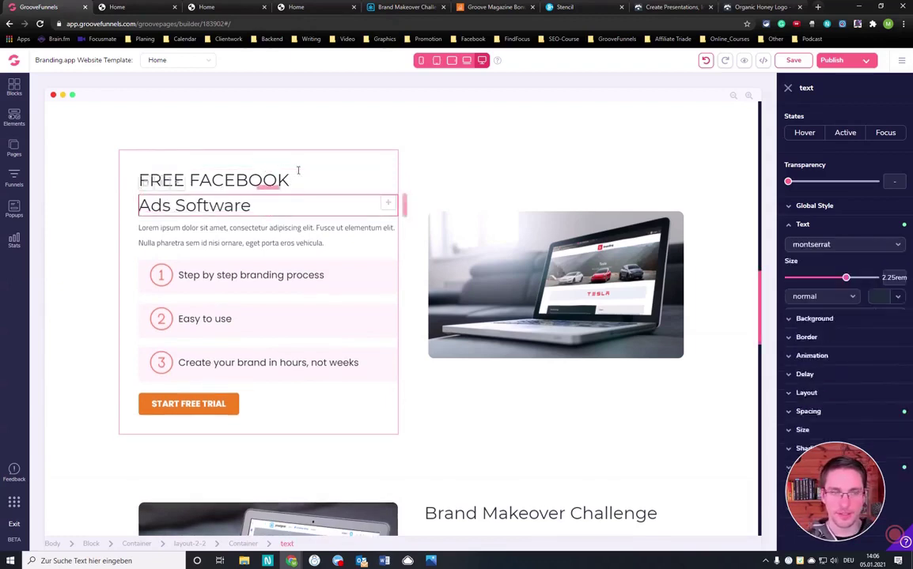
Replace the placeholder paragraph under the heading with new subtext starting 'Exploid a'
{"action": "triple_click", "coordinate": [237, 229]}
{"action": "type", "text": "I found a loopwhole in the Facebo"}
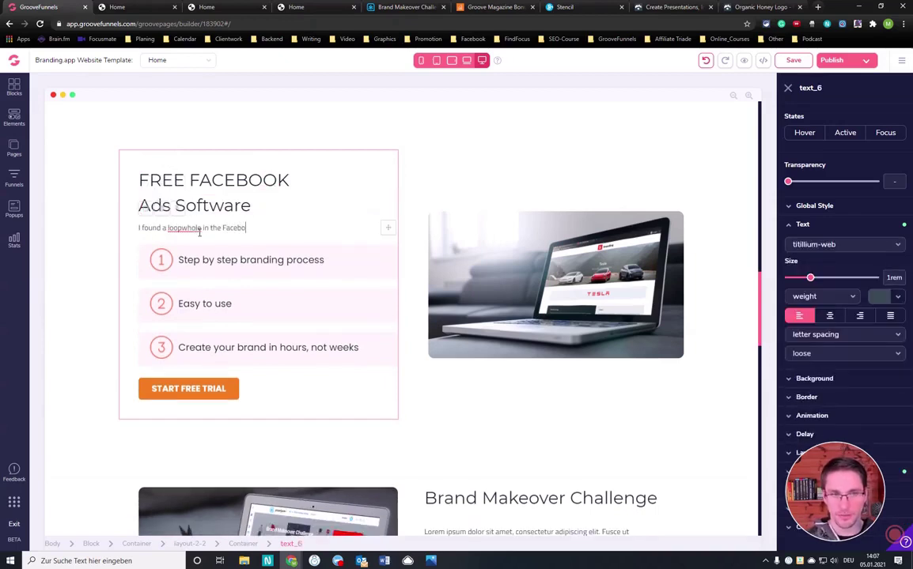
{"action": "type", "text": "k Algorithm"}
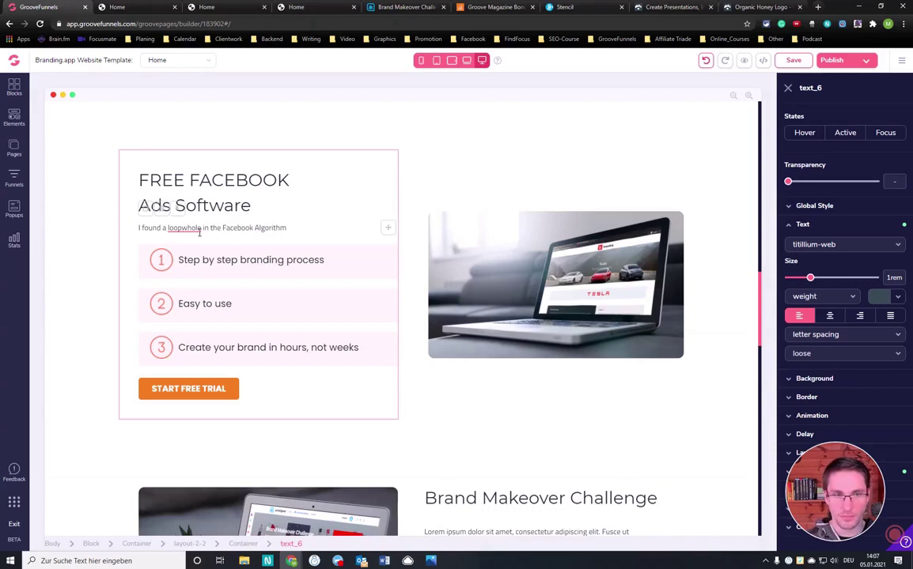
{"action": "double_click", "coordinate": [140, 228]}
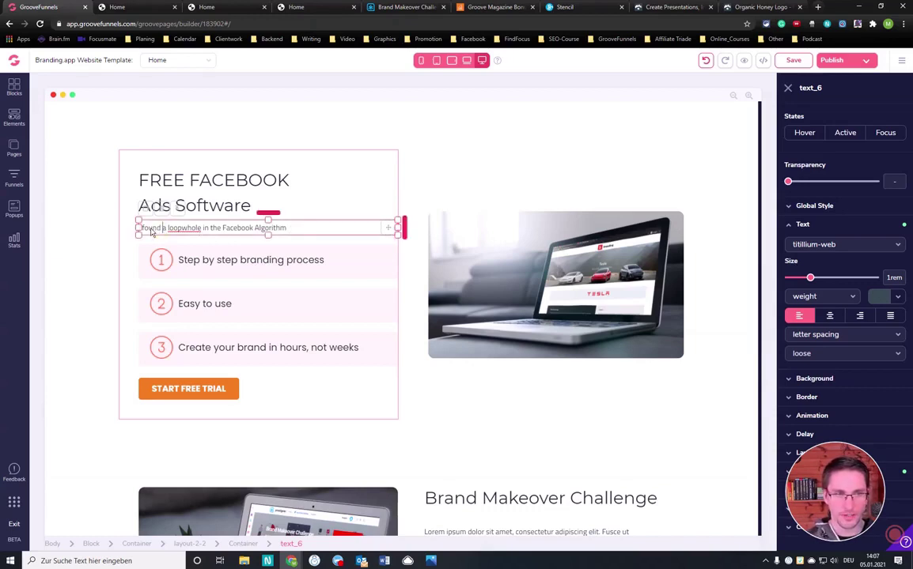
{"action": "type", "text": "created found"}
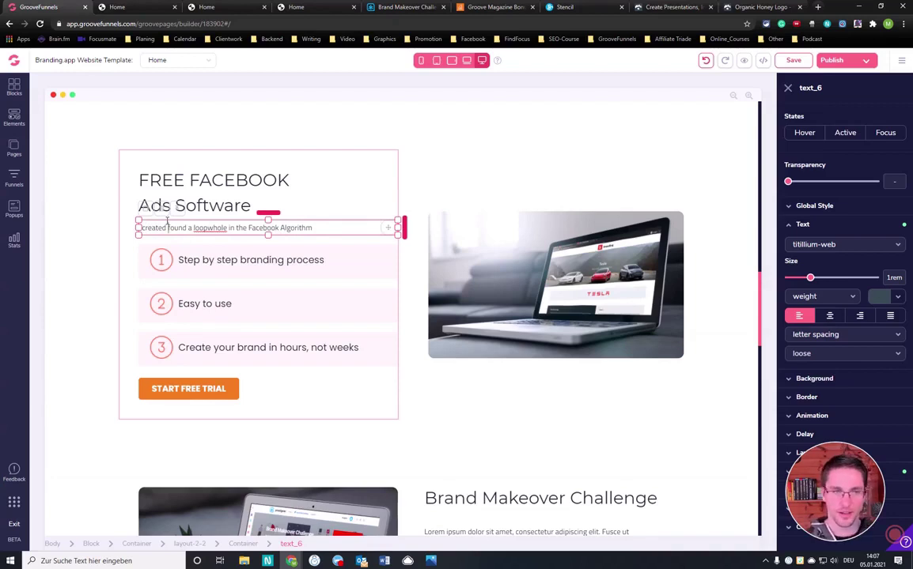
{"action": "mouse_move", "coordinate": [192, 228]}
{"action": "left_mouse_down"}
{"action": "mouse_move", "coordinate": [150, 227]}
{"action": "mouse_move", "coordinate": [136, 201]}
{"action": "left_mouse_up"}
{"action": "type", "text": "Expl"}
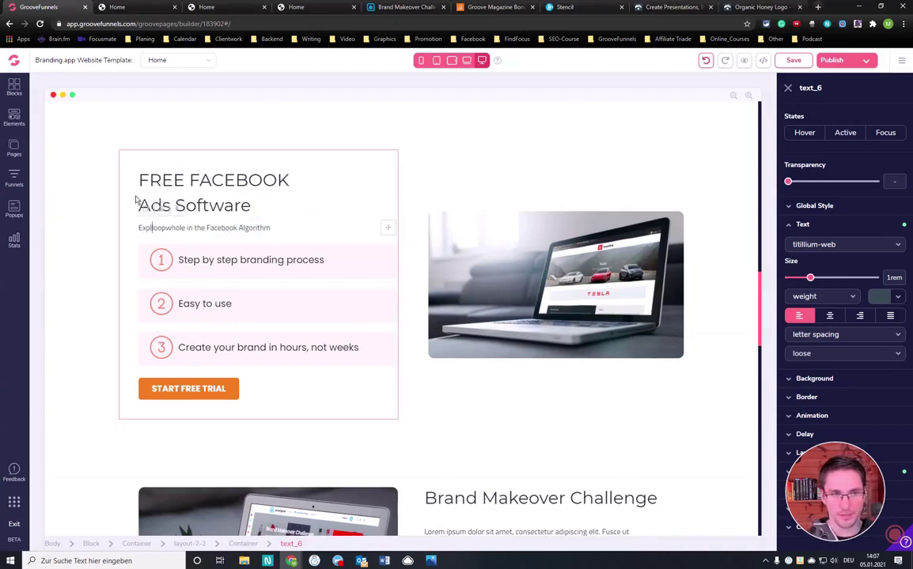
{"action": "type", "text": "oid a"}
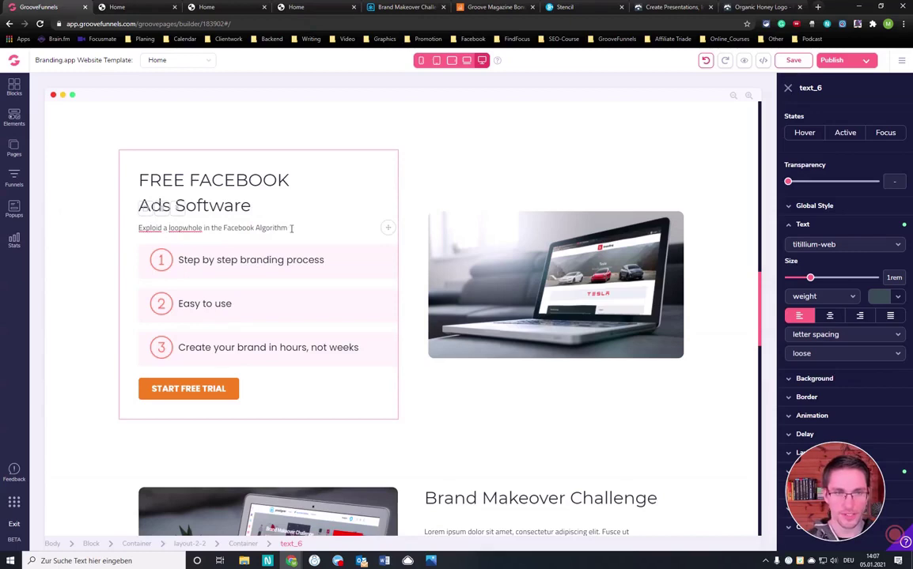
Correct the subtext spelling to 'Exploit' and 'loophole'
{"action": "left_click", "coordinate": [299, 226]}
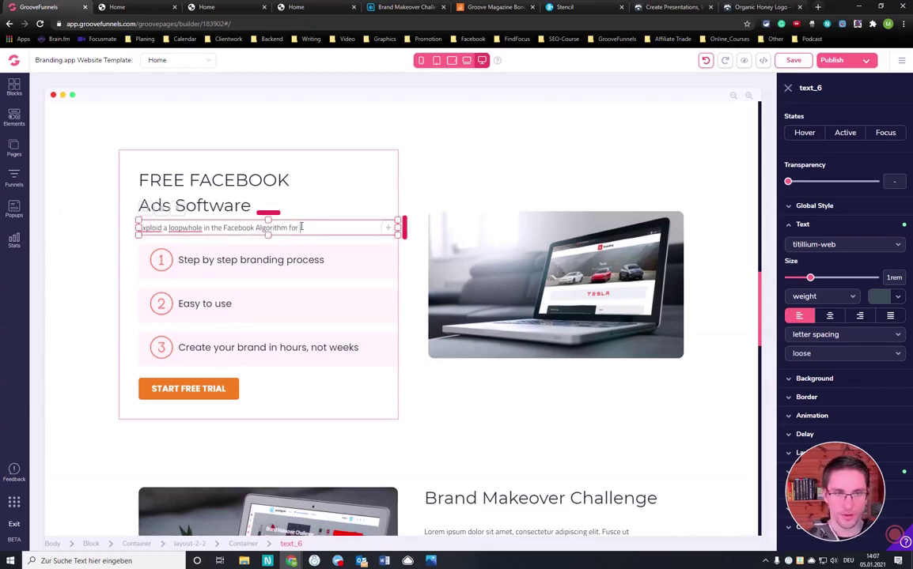
{"action": "left_click", "coordinate": [180, 227]}
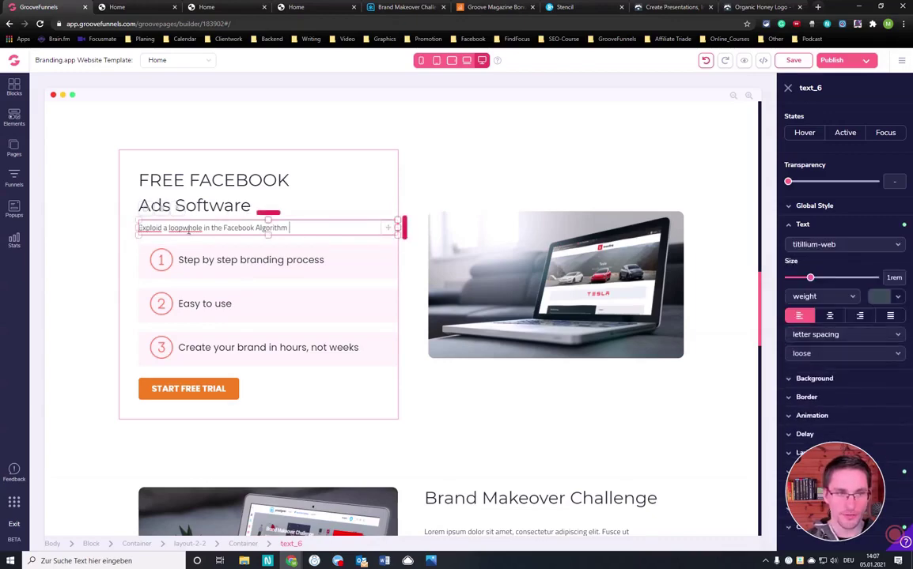
{"action": "right_click", "coordinate": [140, 229]}
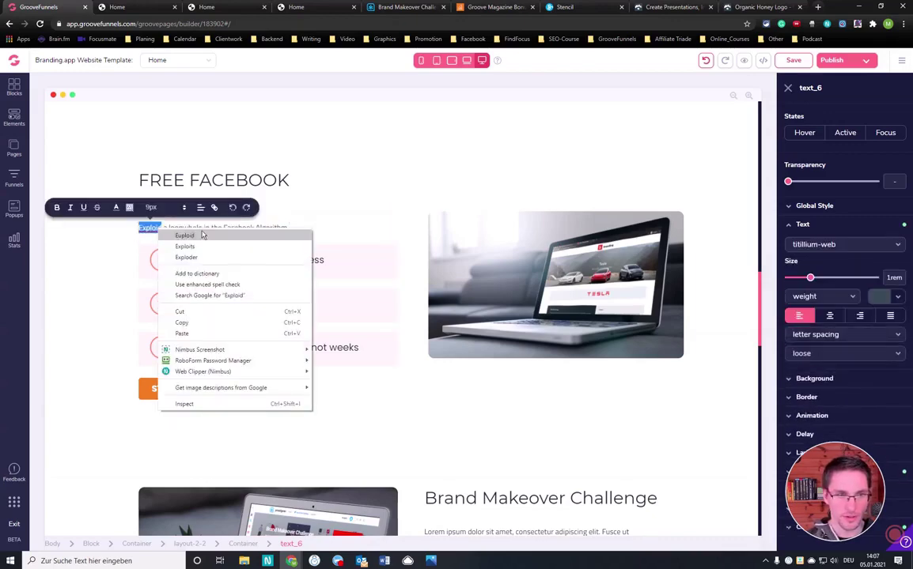
{"action": "left_click", "coordinate": [155, 236]}
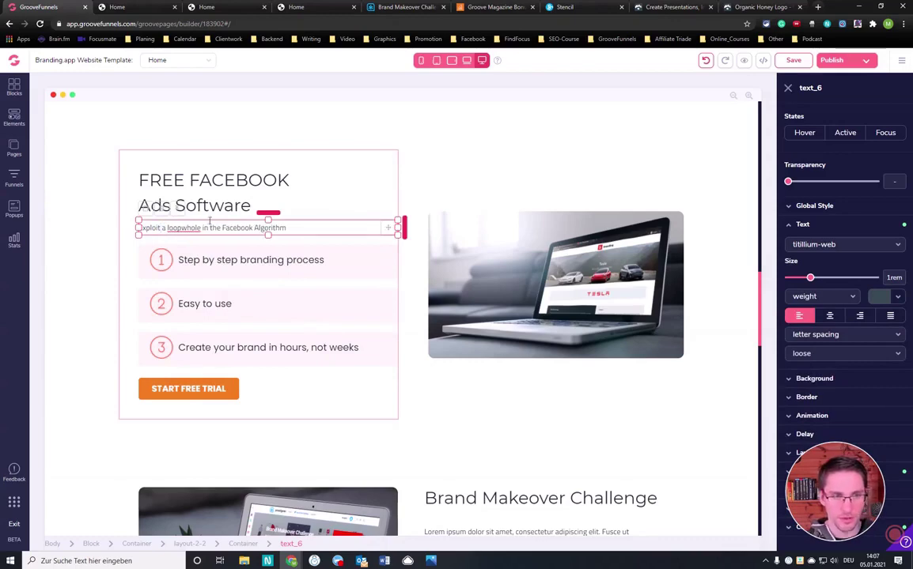
{"action": "type", "text": "loophole"}
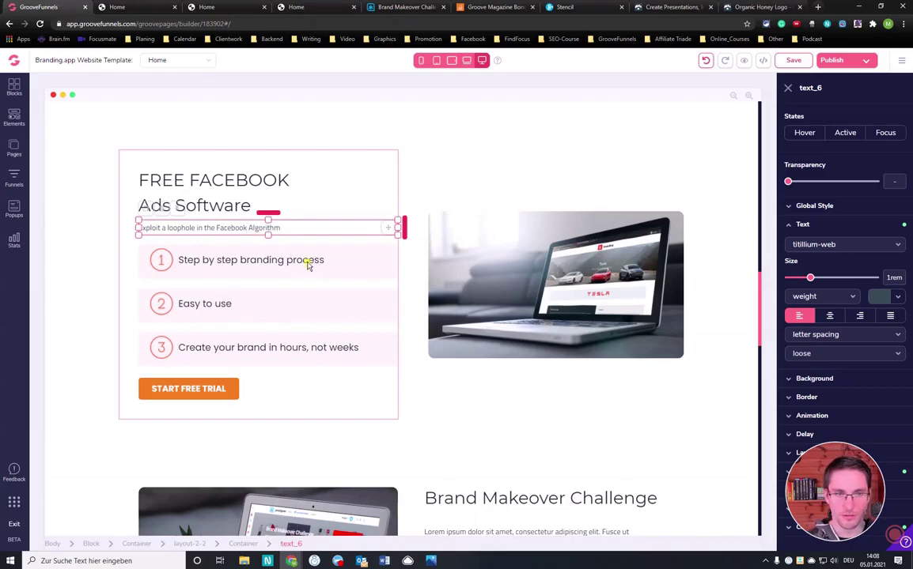
Select all the text of the first list item for rewording
{"action": "left_click", "coordinate": [308, 266]}
{"action": "double_click", "coordinate": [306, 262]}
{"action": "key", "text": "ctrl+a"}
{"action": "left_click", "coordinate": [321, 196]}
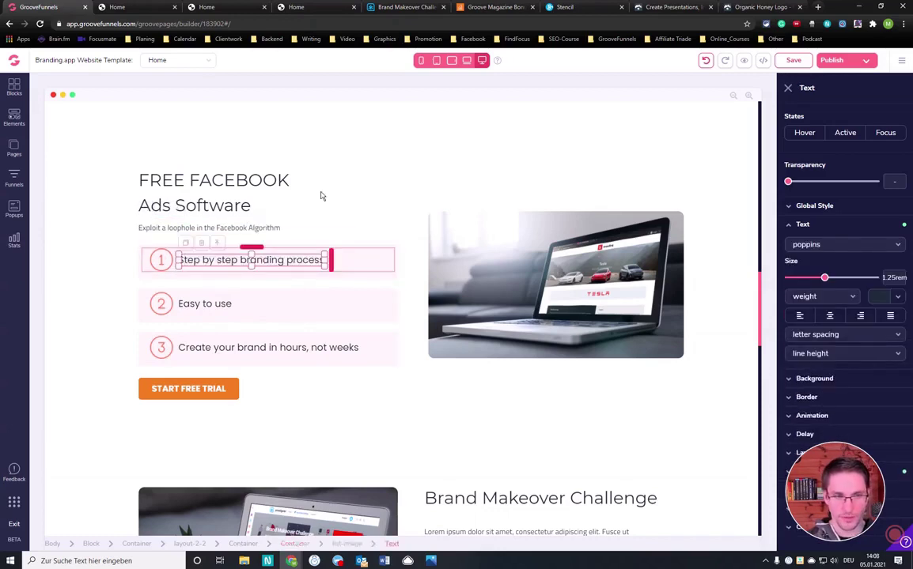
Reword the first list item to 'Get Access To Your Ideal Clients'
{"action": "double_click", "coordinate": [261, 260]}
{"action": "left_click", "coordinate": [285, 260]}
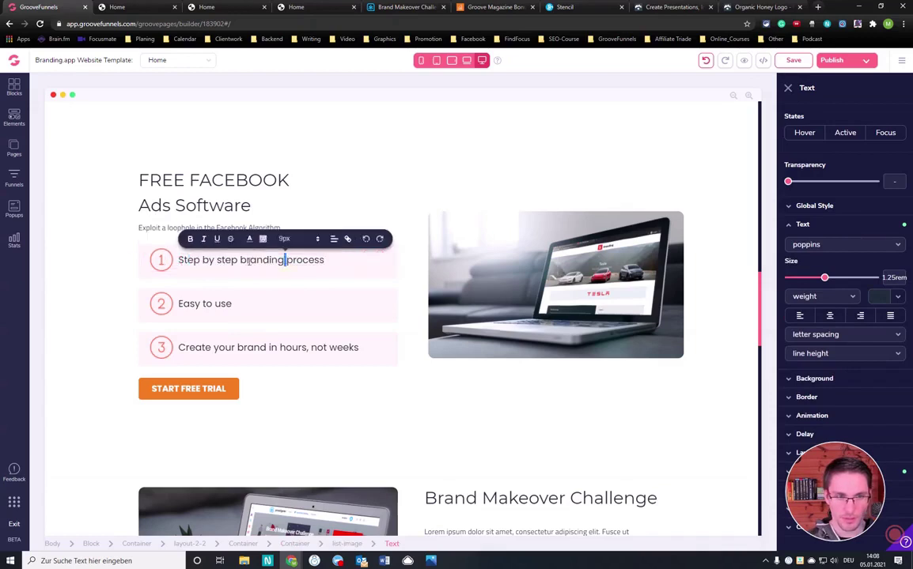
{"action": "mouse_move", "coordinate": [241, 260]}
{"action": "left_mouse_down"}
{"action": "mouse_move", "coordinate": [178, 260]}
{"action": "mouse_move", "coordinate": [325, 260]}
{"action": "left_mouse_up"}
{"action": "triple_click", "coordinate": [205, 259]}
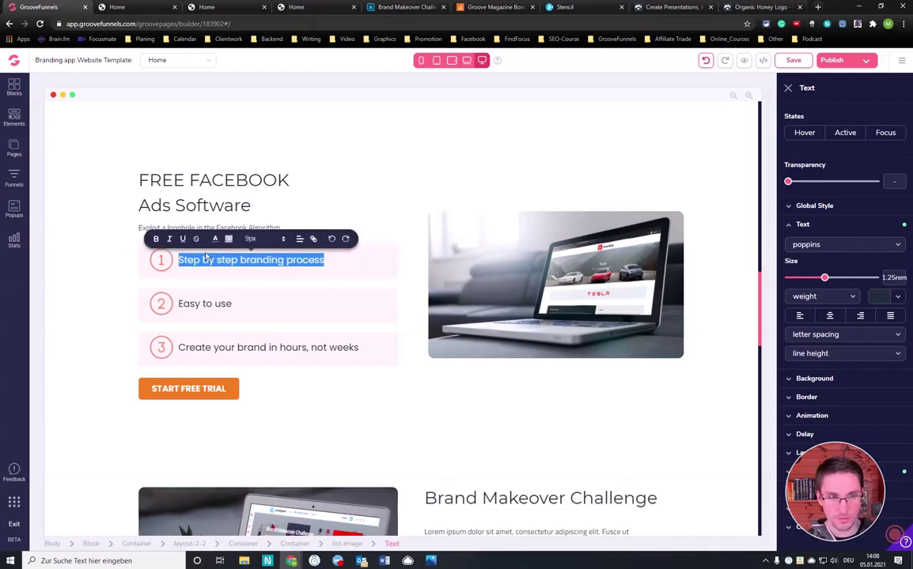
{"action": "type", "text": "Get "}
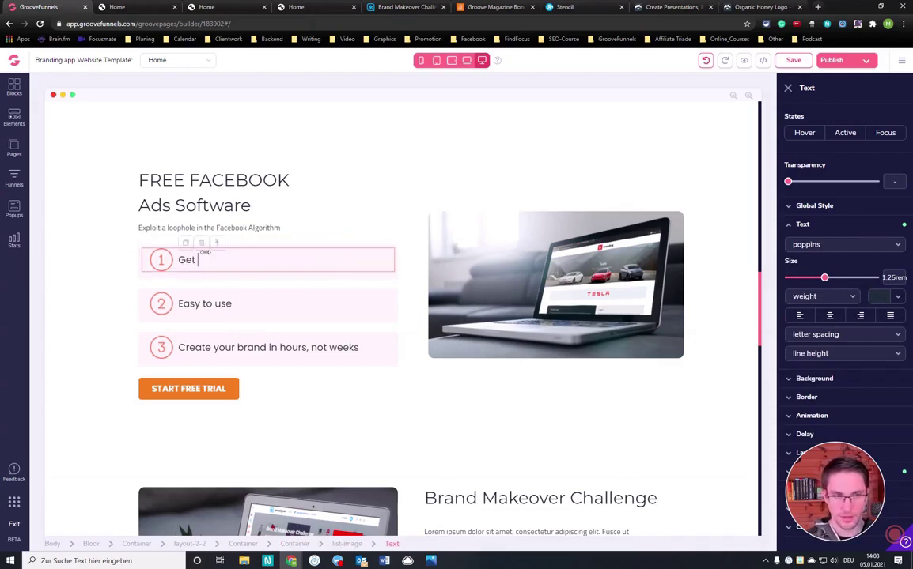
{"action": "type", "text": "Access To Your Ideal "}
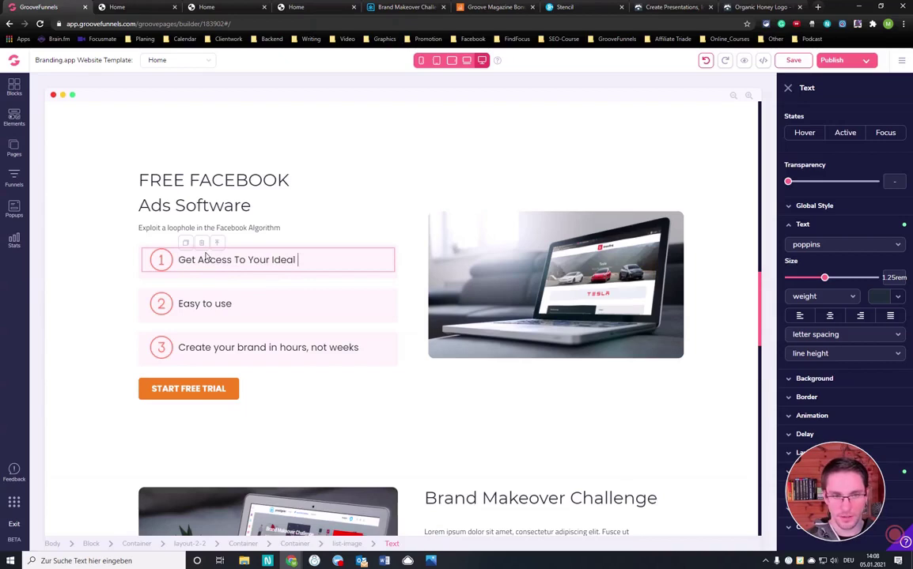
{"action": "type", "text": "Clients"}
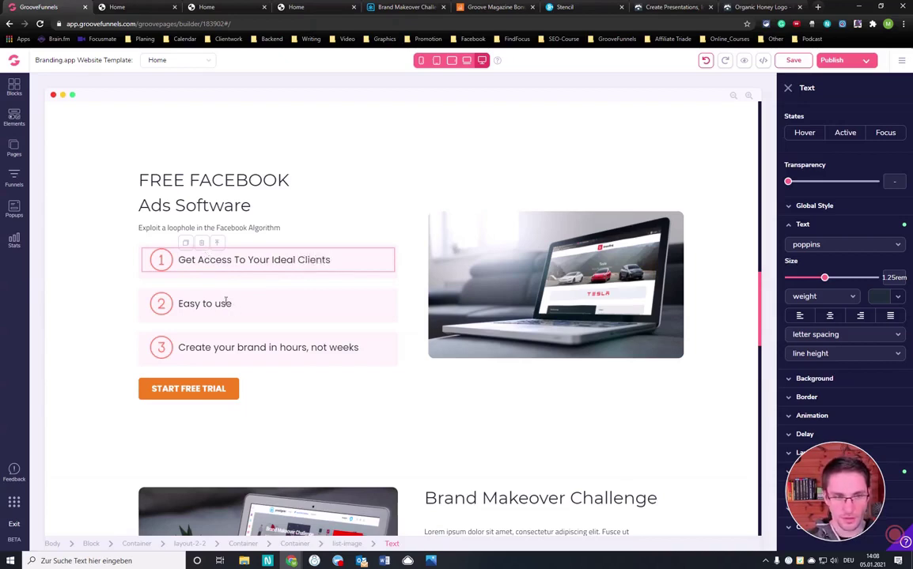
Replace the word 'brand' with 'ads' in the third list item
{"action": "left_click", "coordinate": [259, 352]}
{"action": "left_click", "coordinate": [211, 348]}
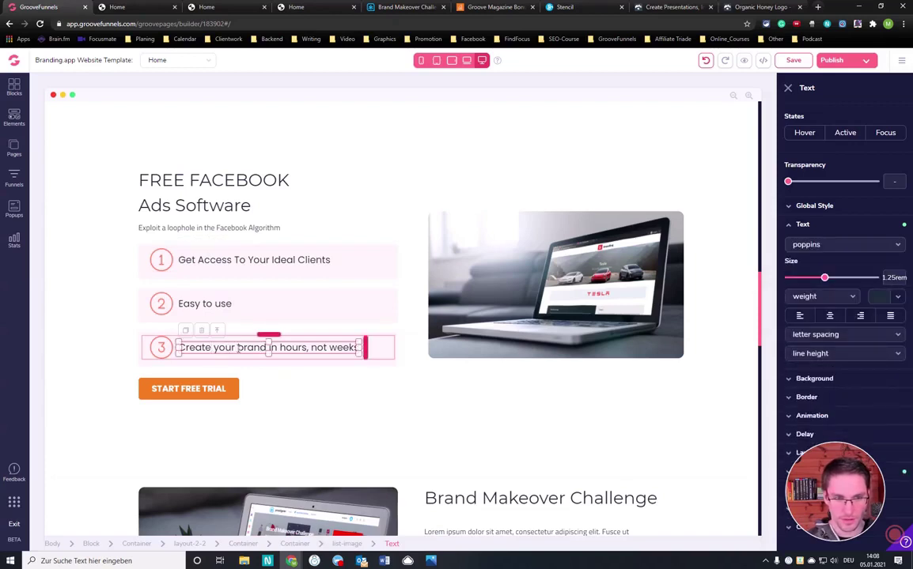
{"action": "left_click_drag", "start_coordinate": [237, 348], "coordinate": [269, 348]}
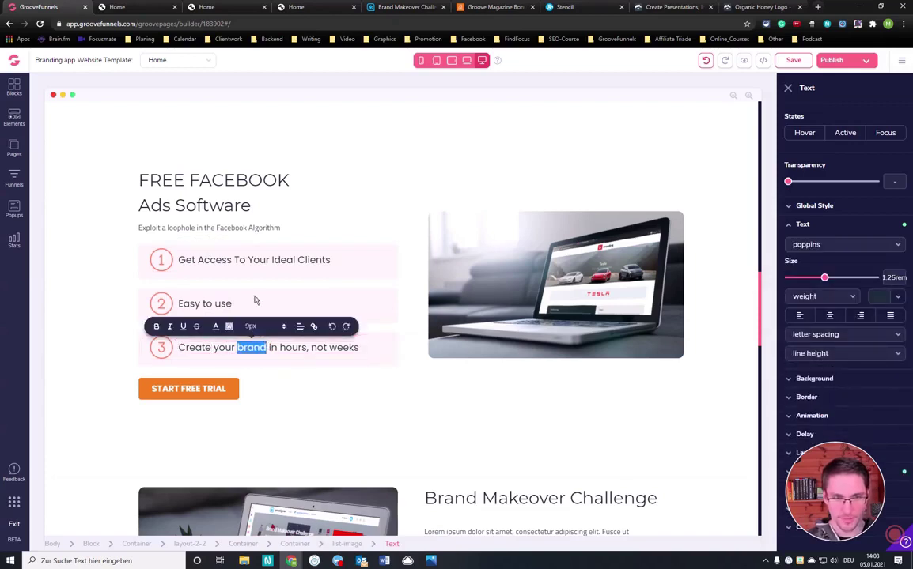
{"action": "type", "text": "ads"}
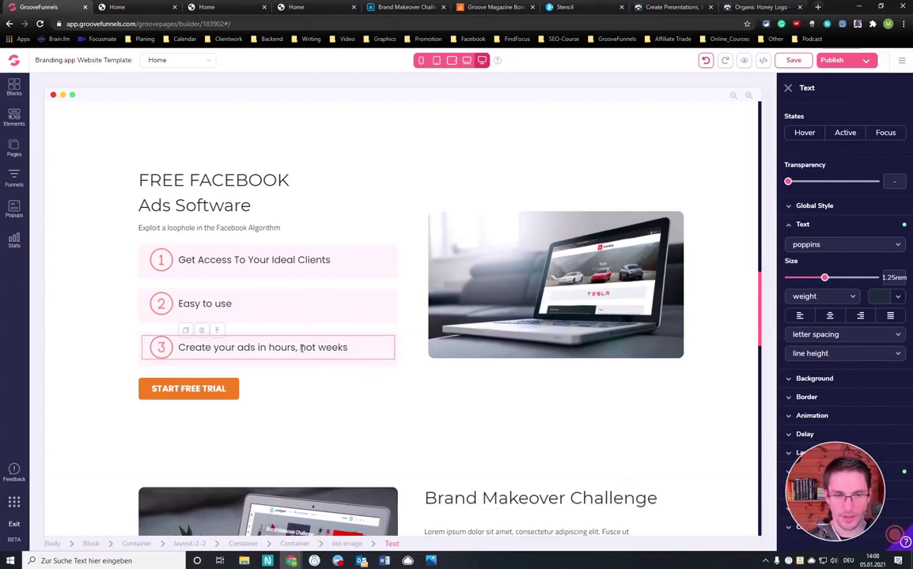
{"action": "left_click", "coordinate": [320, 387]}
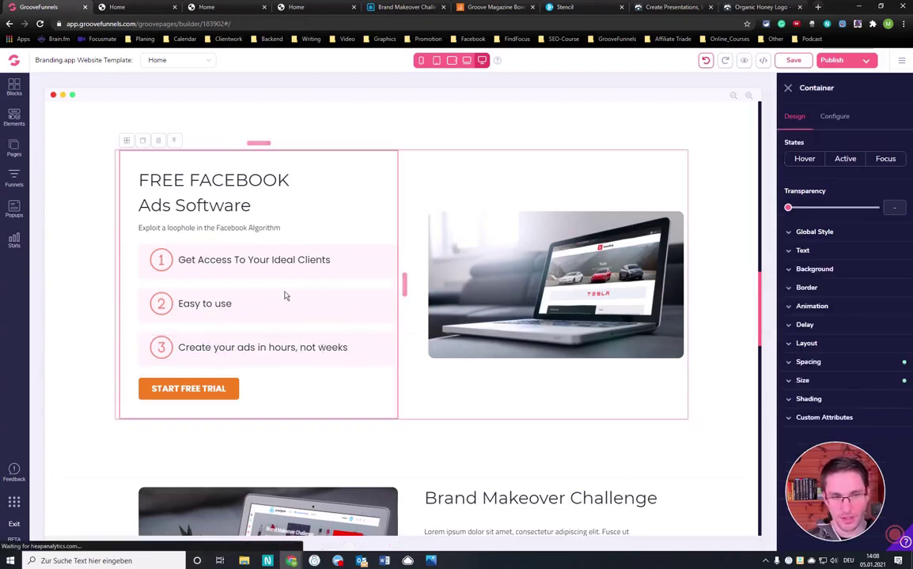
Change the third list item to 'Create your first ad in hours, not weeks'
{"action": "left_click", "coordinate": [235, 332]}
{"action": "double_click", "coordinate": [246, 345]}
{"action": "type", "text": "first ad"}
Open the settings of the laptop image beside the list
{"action": "left_click", "coordinate": [438, 411]}
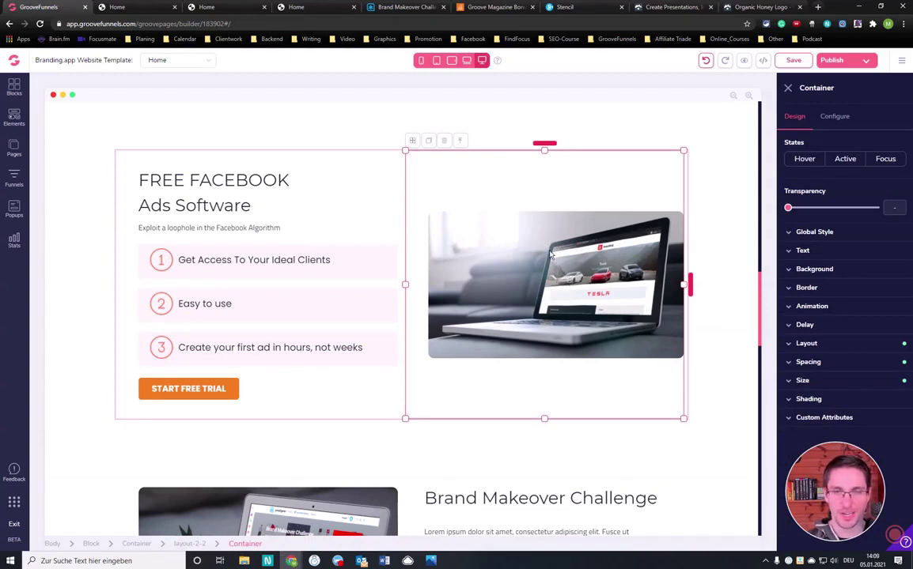
{"action": "left_click", "coordinate": [502, 266]}
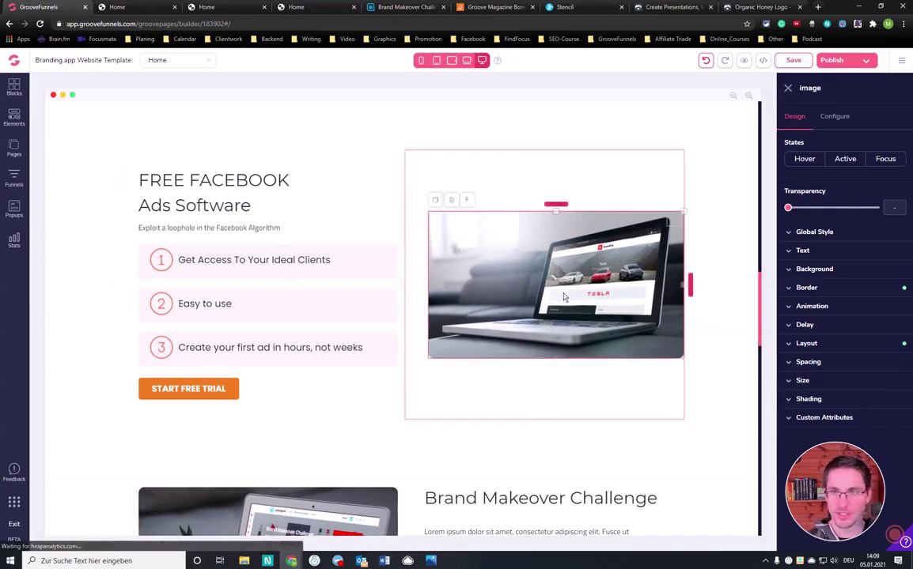
{"action": "left_click", "coordinate": [835, 117]}
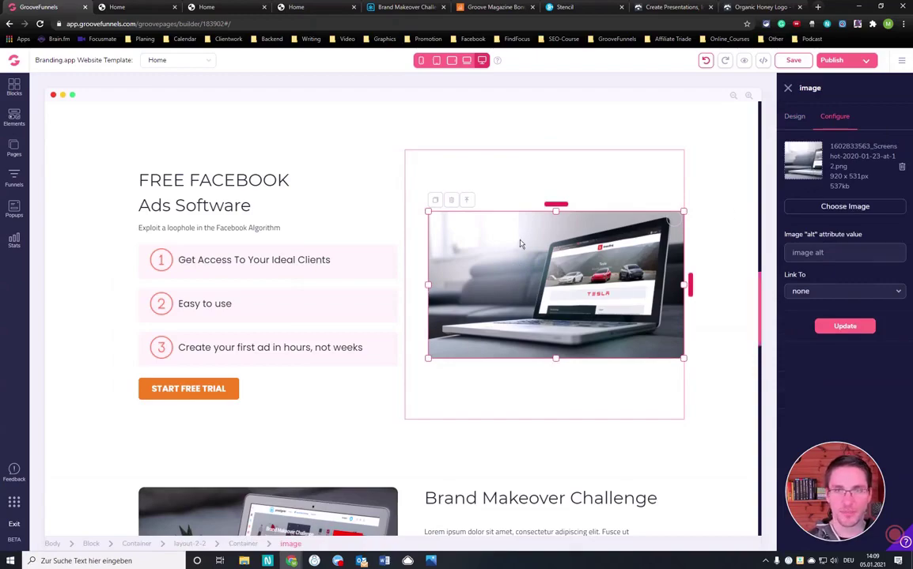
Scroll down until the Brand Makeover Challenge section is fully visible
{"action": "scroll", "coordinate": [556, 277], "scroll_direction": "up", "scroll_amount": 5}
{"action": "scroll", "coordinate": [555, 269], "scroll_direction": "up", "scroll_amount": 4}
{"action": "scroll", "coordinate": [556, 254], "scroll_direction": "up", "scroll_amount": 2}
{"action": "scroll", "coordinate": [556, 255], "scroll_direction": "down", "scroll_amount": 5}
{"action": "scroll", "coordinate": [554, 272], "scroll_direction": "down", "scroll_amount": 5}
{"action": "scroll", "coordinate": [547, 266], "scroll_direction": "down", "scroll_amount": 3}
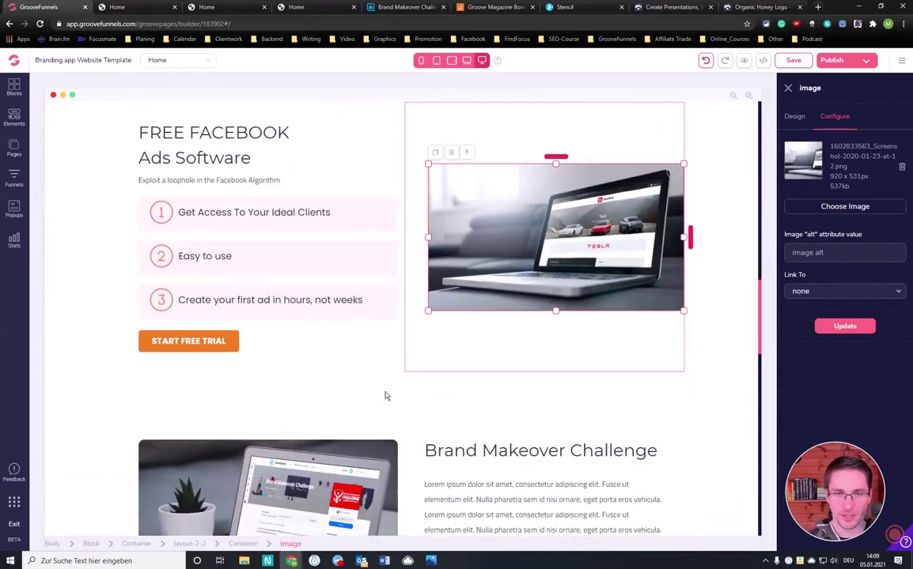
{"action": "scroll", "coordinate": [509, 309], "scroll_direction": "down", "scroll_amount": 2}
{"action": "scroll", "coordinate": [509, 309], "scroll_direction": "down", "scroll_amount": 2}
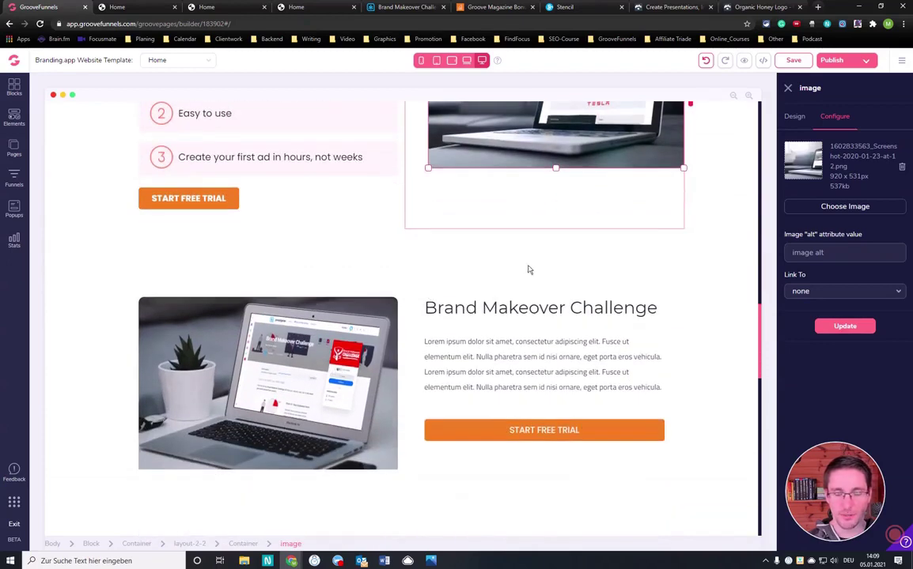
{"action": "scroll", "coordinate": [523, 273], "scroll_direction": "up", "scroll_amount": 3}
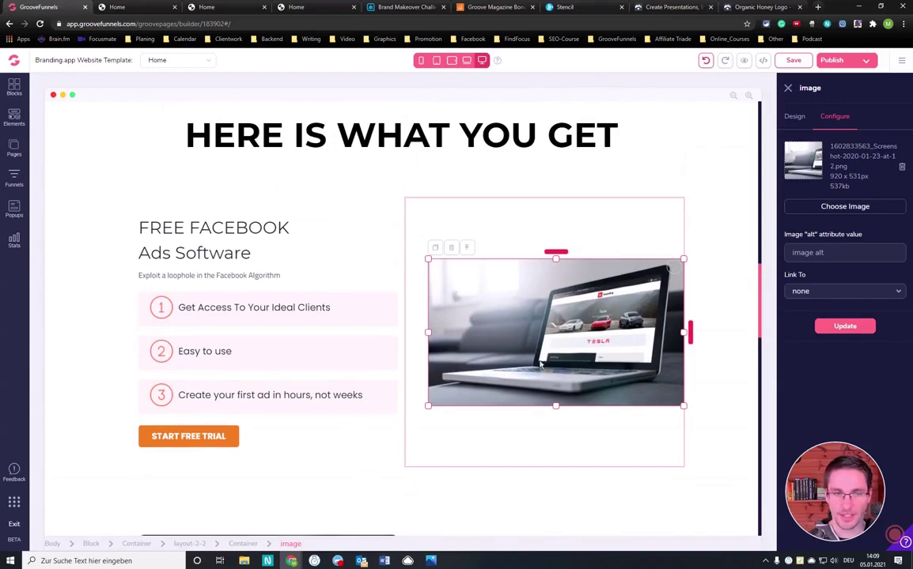
{"action": "scroll", "coordinate": [527, 357], "scroll_direction": "down", "scroll_amount": 1}
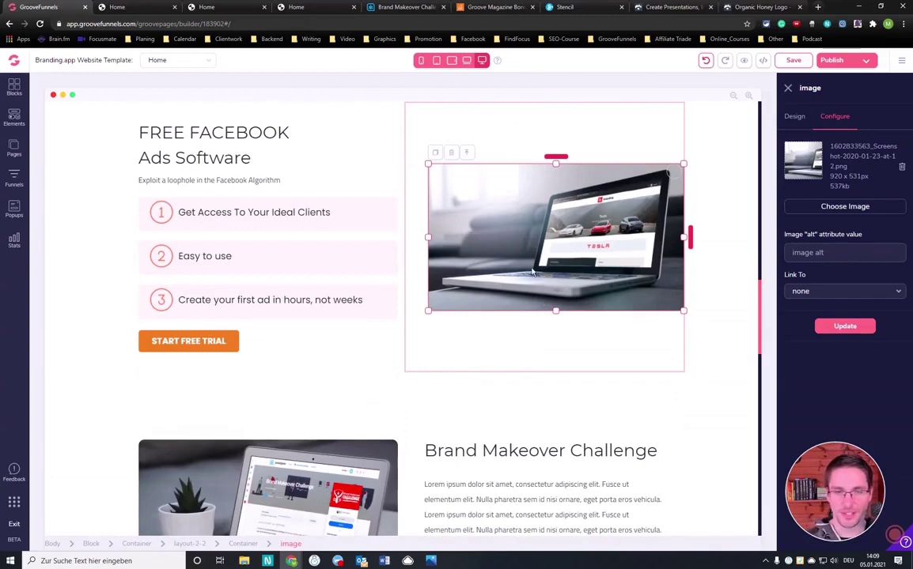
{"action": "scroll", "coordinate": [523, 275], "scroll_direction": "down", "scroll_amount": 1}
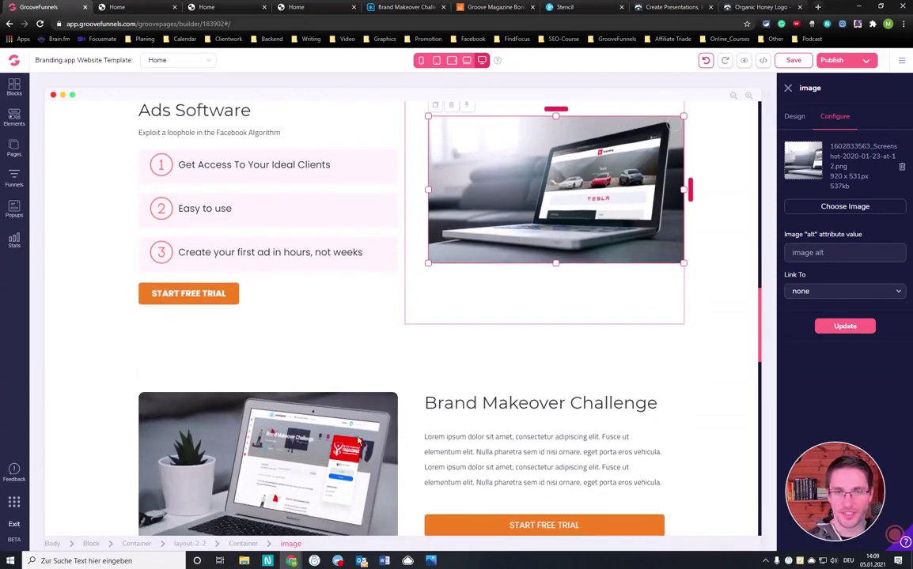
{"action": "scroll", "coordinate": [471, 365], "scroll_direction": "down", "scroll_amount": 2}
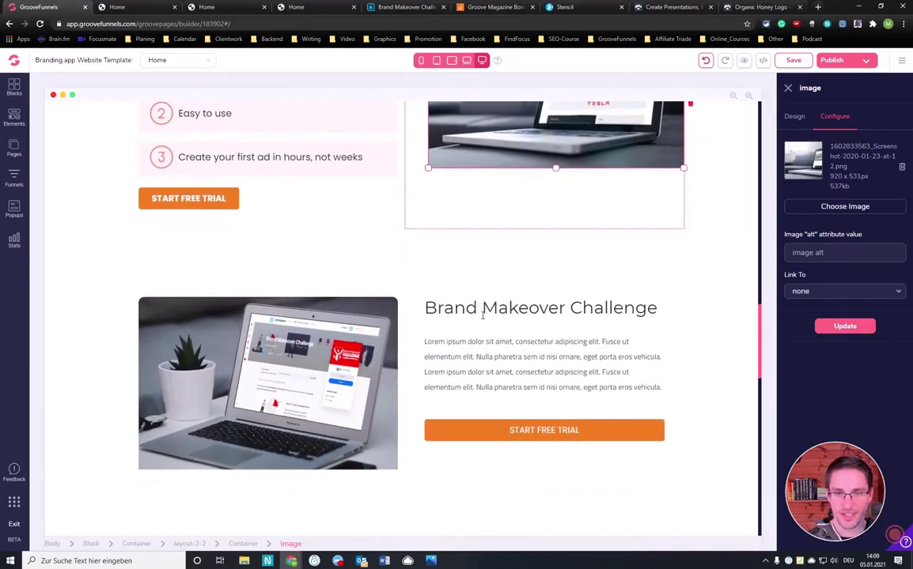
{"action": "scroll", "coordinate": [480, 321], "scroll_direction": "up", "scroll_amount": 3}
{"action": "scroll", "coordinate": [481, 316], "scroll_direction": "up", "scroll_amount": 1}
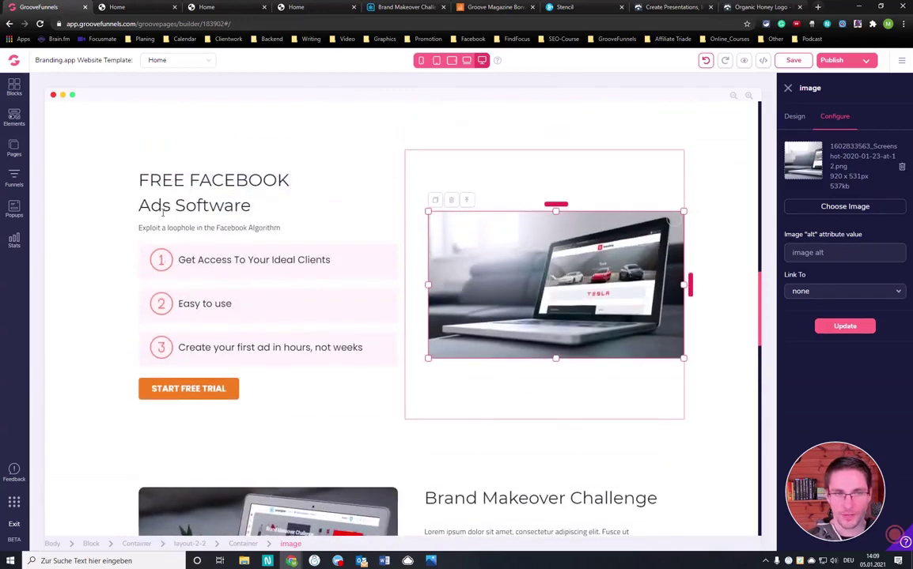
{"action": "scroll", "coordinate": [427, 368], "scroll_direction": "down", "scroll_amount": 2}
{"action": "scroll", "coordinate": [471, 387], "scroll_direction": "down", "scroll_amount": 2}
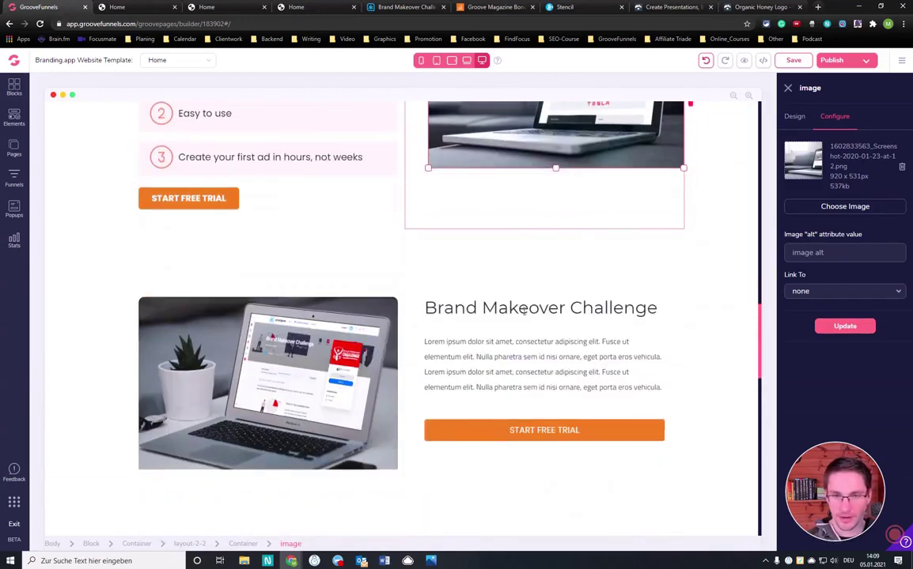
Replace the 'Brand Makeover Challenge' heading text with 'FREE FACEBOOK ADS FASTSTART COURSE'
{"action": "left_click", "coordinate": [544, 306]}
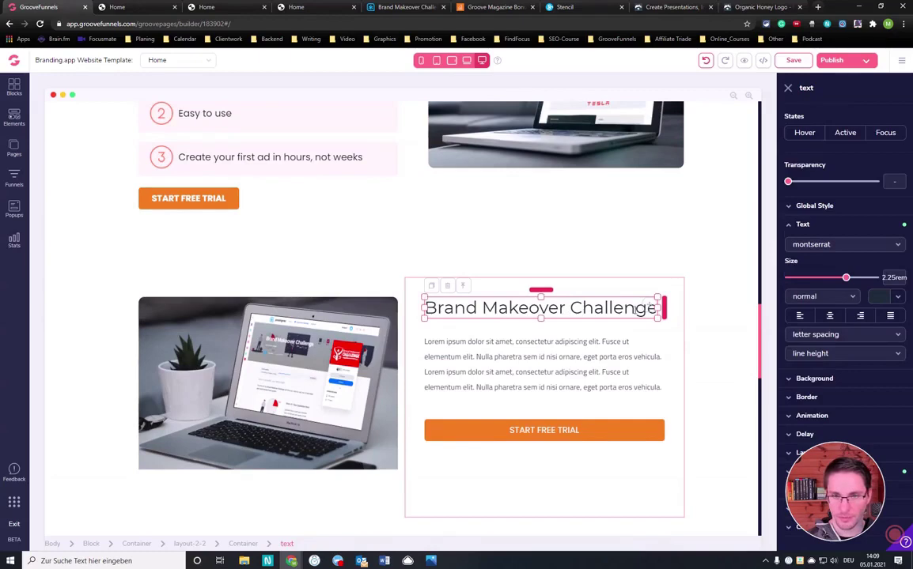
{"action": "left_click_drag", "start_coordinate": [431, 310], "coordinate": [656, 309]}
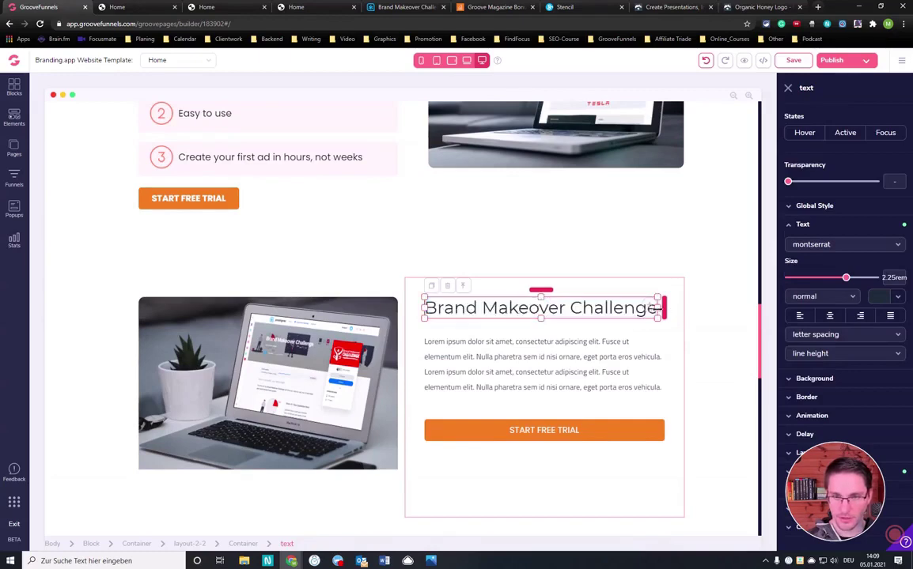
{"action": "type", "text": "FREE"}
{"action": "key", "text": "BackSpace"}
{"action": "type", "text": "E FAs"}
{"action": "key", "text": "BackSpace"}
{"action": "type", "text": "CEBOOK A"}
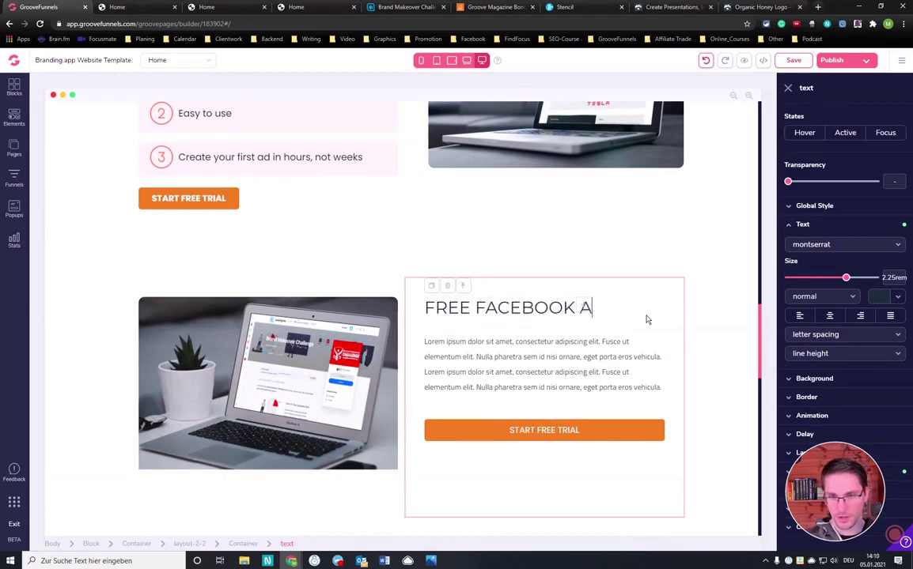
{"action": "type", "text": "DS FASTSTAR"}
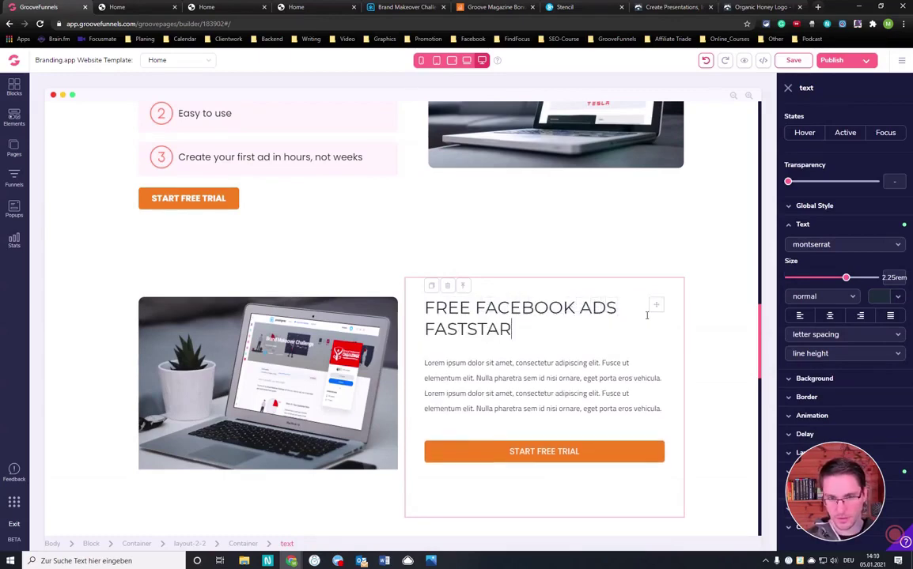
{"action": "type", "text": "T COURSE"}
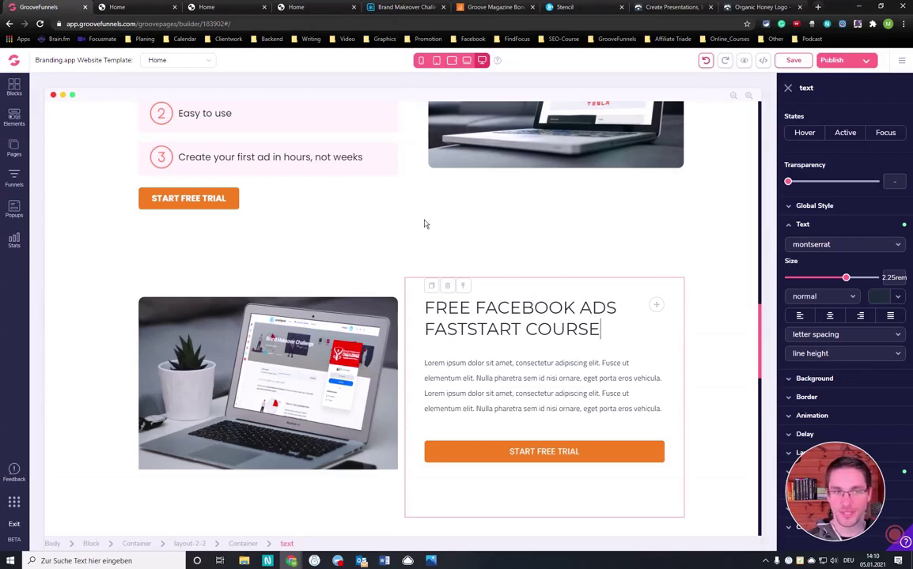
{"action": "scroll", "coordinate": [422, 223], "scroll_direction": "up", "scroll_amount": 2}
{"action": "scroll", "coordinate": [415, 224], "scroll_direction": "up", "scroll_amount": 5}
{"action": "scroll", "coordinate": [418, 224], "scroll_direction": "down", "scroll_amount": 5}
{"action": "scroll", "coordinate": [417, 224], "scroll_direction": "down", "scroll_amount": 2}
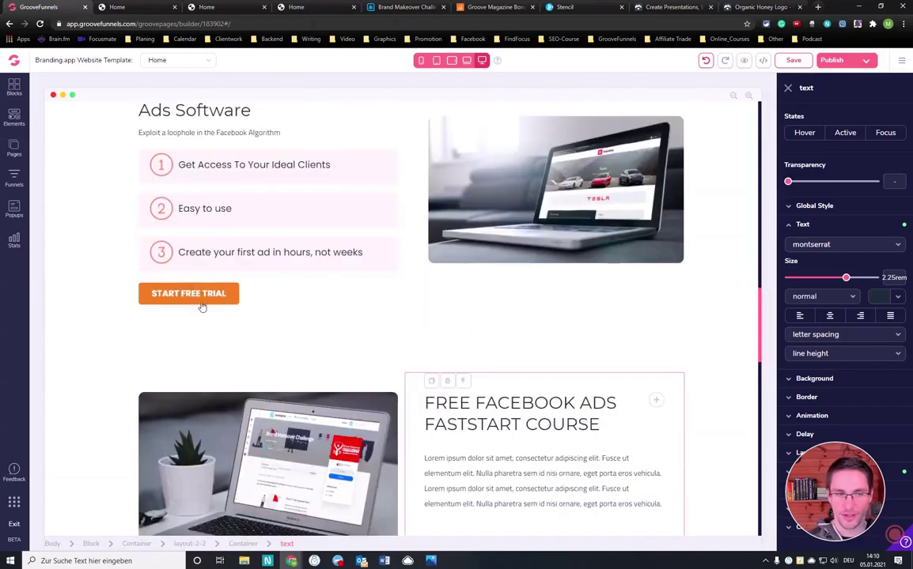
Set the START FREE TRIAL button's text to 'SIGN UP NOW - 100% FREE' and update it
{"action": "left_click", "coordinate": [197, 296]}
{"action": "left_click", "coordinate": [834, 117]}
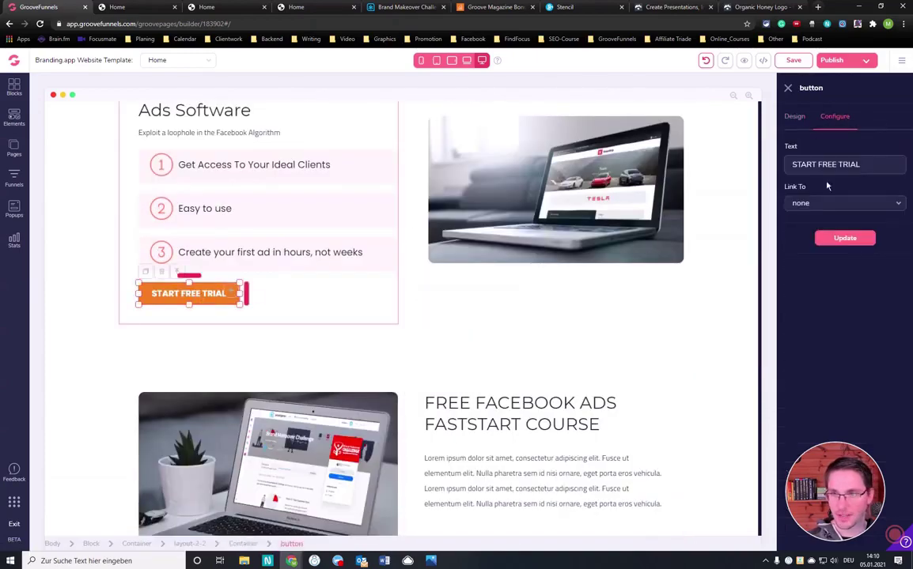
{"action": "triple_click", "coordinate": [862, 165]}
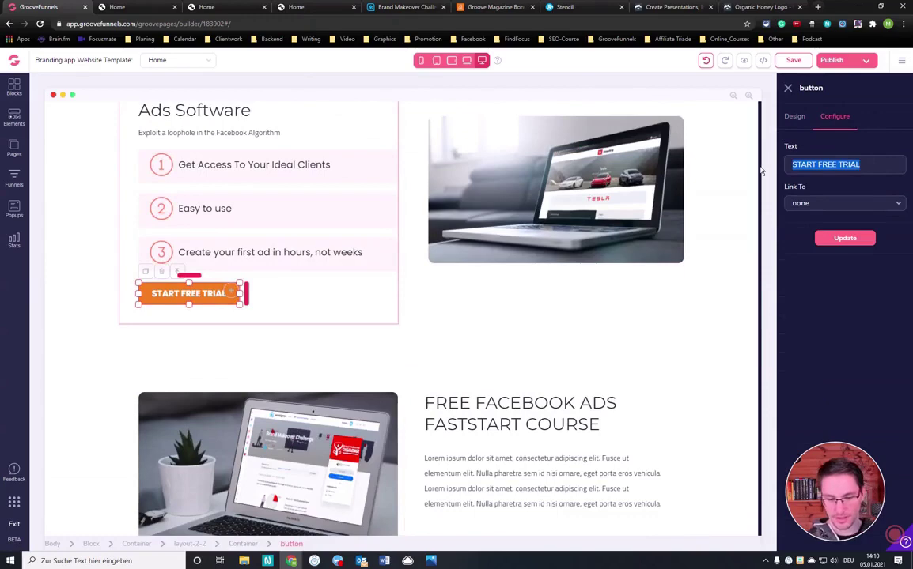
{"action": "type", "text": "100"}
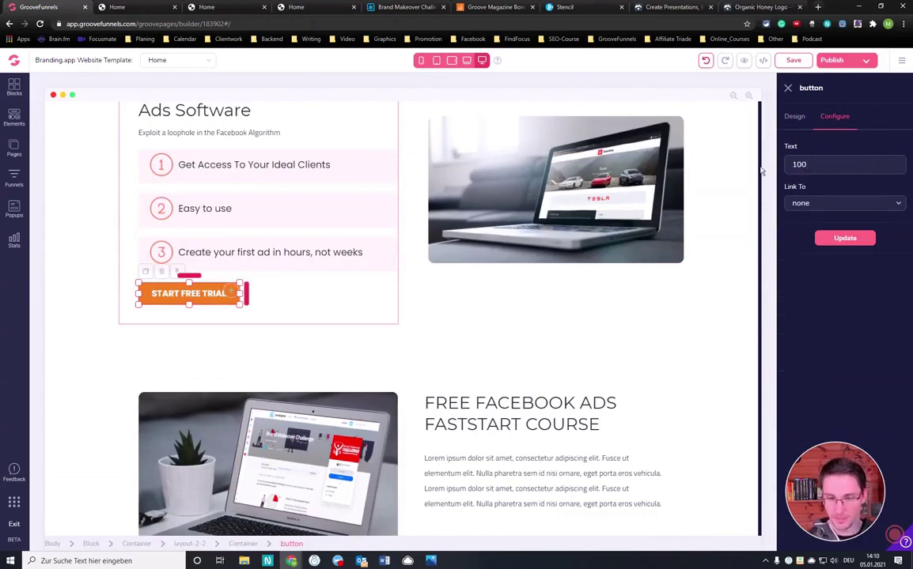
{"action": "type", "text": "% FREE"}
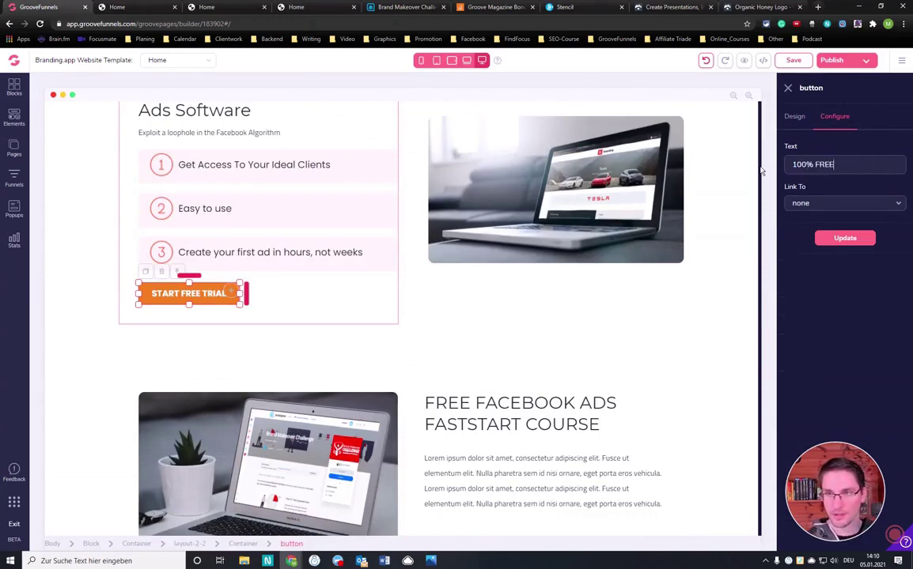
{"action": "left_click", "coordinate": [842, 238]}
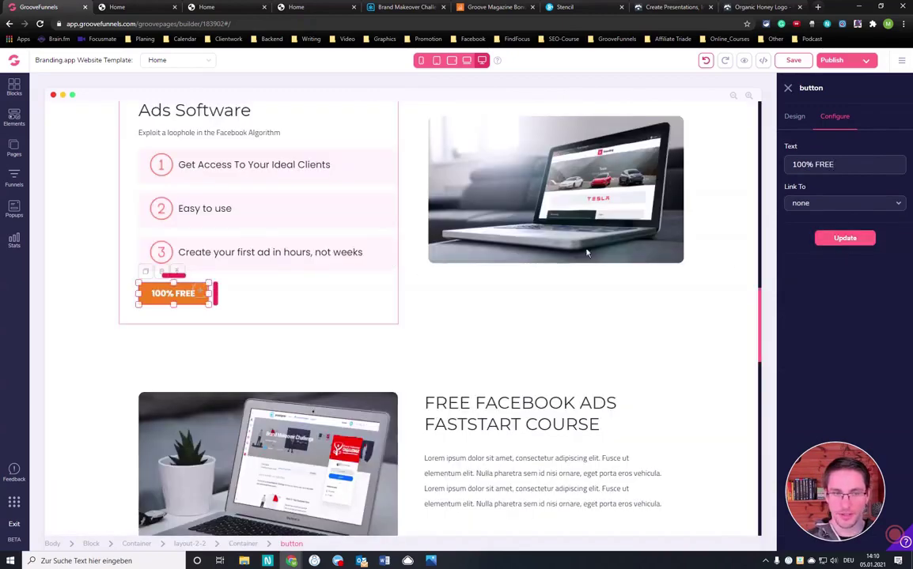
{"action": "left_click", "coordinate": [794, 164]}
{"action": "type", "text": "SIGN UP NOW -"}
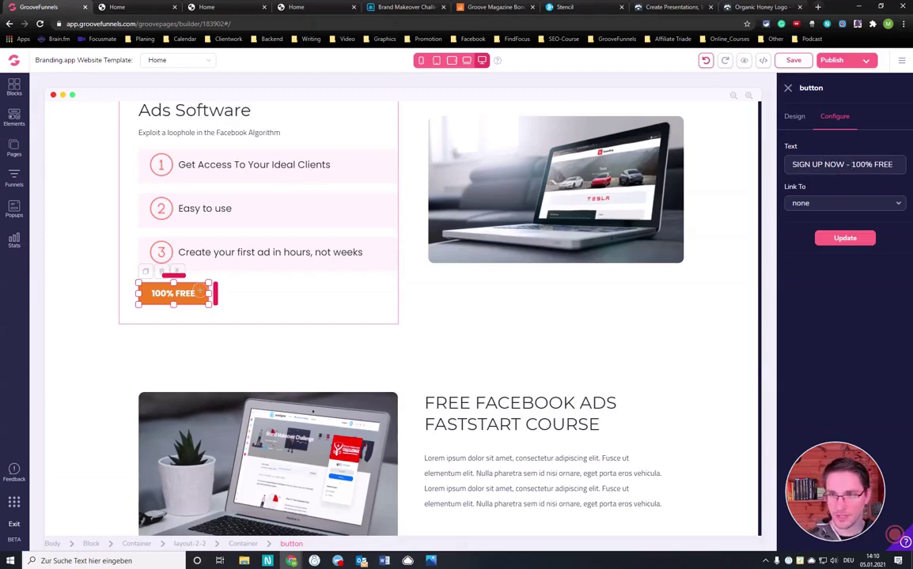
{"action": "left_click", "coordinate": [845, 239]}
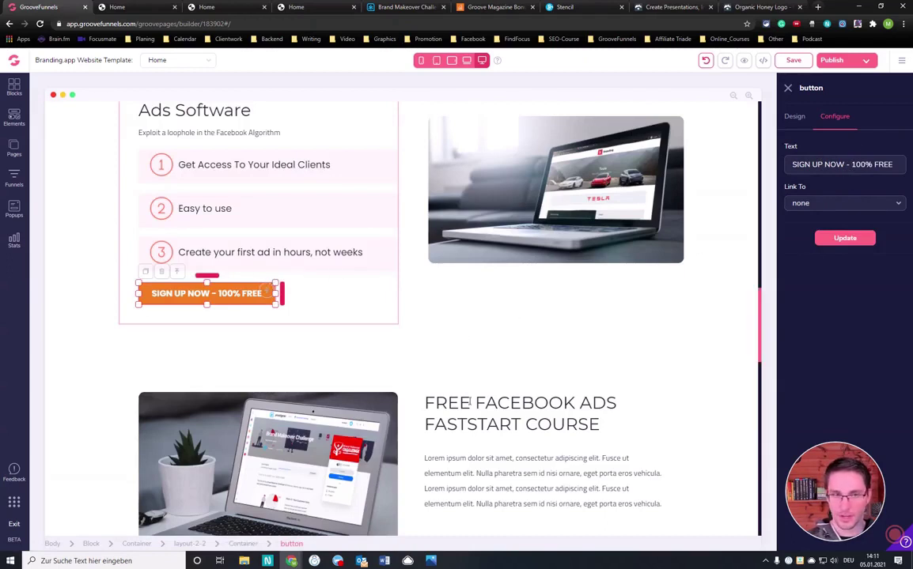
{"action": "left_click", "coordinate": [421, 61]}
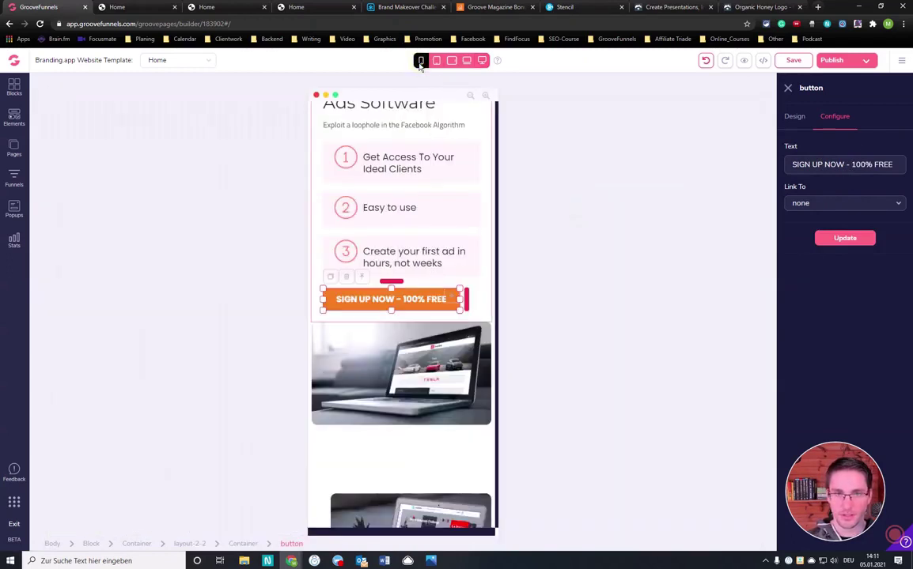
{"action": "scroll", "coordinate": [444, 305], "scroll_direction": "up", "scroll_amount": 2}
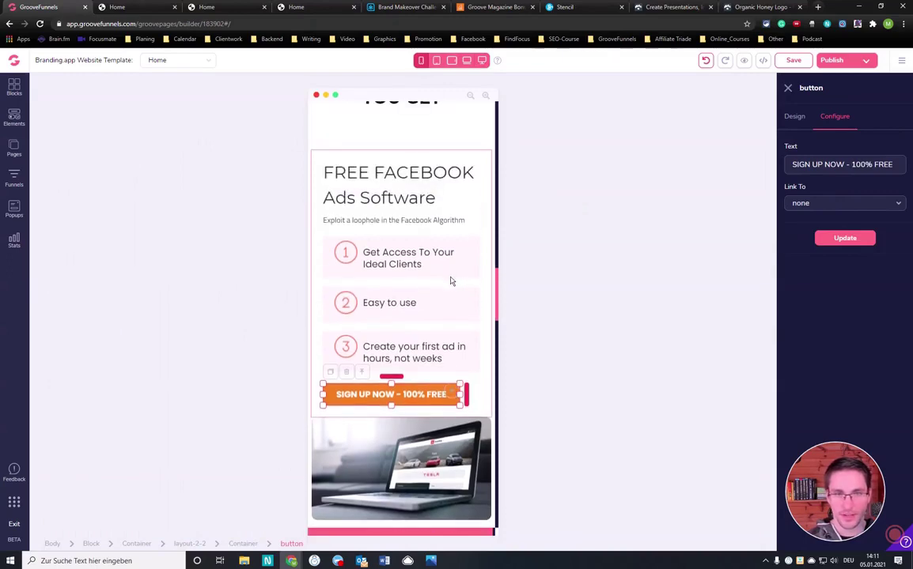
{"action": "scroll", "coordinate": [451, 281], "scroll_direction": "up", "scroll_amount": 1}
{"action": "scroll", "coordinate": [450, 281], "scroll_direction": "up", "scroll_amount": 4}
{"action": "scroll", "coordinate": [451, 281], "scroll_direction": "up", "scroll_amount": 4}
{"action": "scroll", "coordinate": [451, 281], "scroll_direction": "up", "scroll_amount": 1}
{"action": "scroll", "coordinate": [451, 281], "scroll_direction": "up", "scroll_amount": 5}
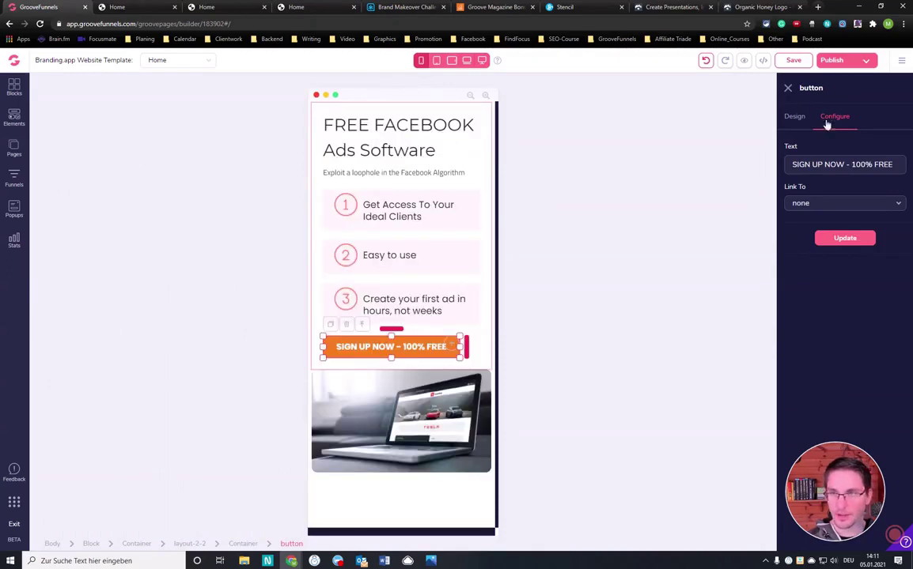
{"action": "left_click", "coordinate": [481, 60]}
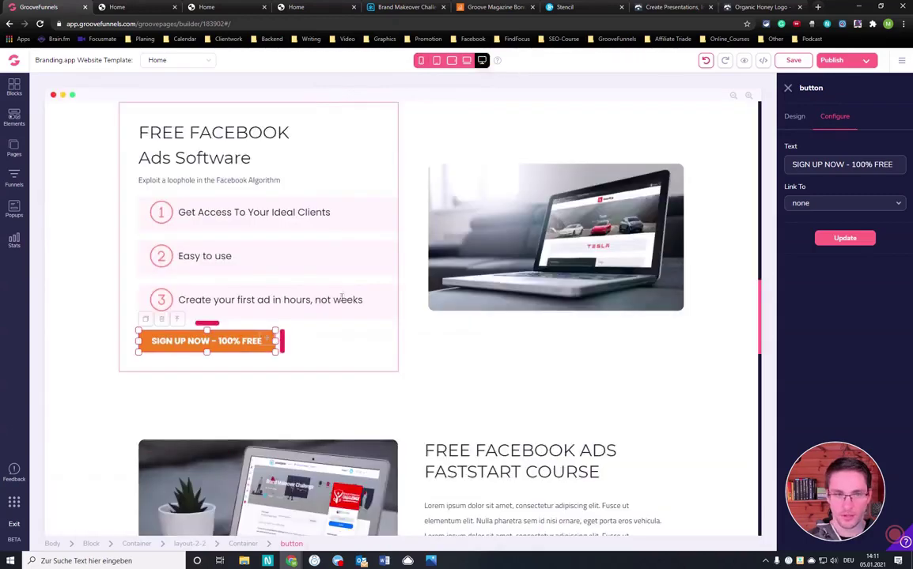
{"action": "scroll", "coordinate": [378, 294], "scroll_direction": "down", "scroll_amount": 3}
{"action": "scroll", "coordinate": [489, 232], "scroll_direction": "up", "scroll_amount": 1}
{"action": "scroll", "coordinate": [489, 233], "scroll_direction": "up", "scroll_amount": 2}
{"action": "scroll", "coordinate": [510, 318], "scroll_direction": "down", "scroll_amount": 2}
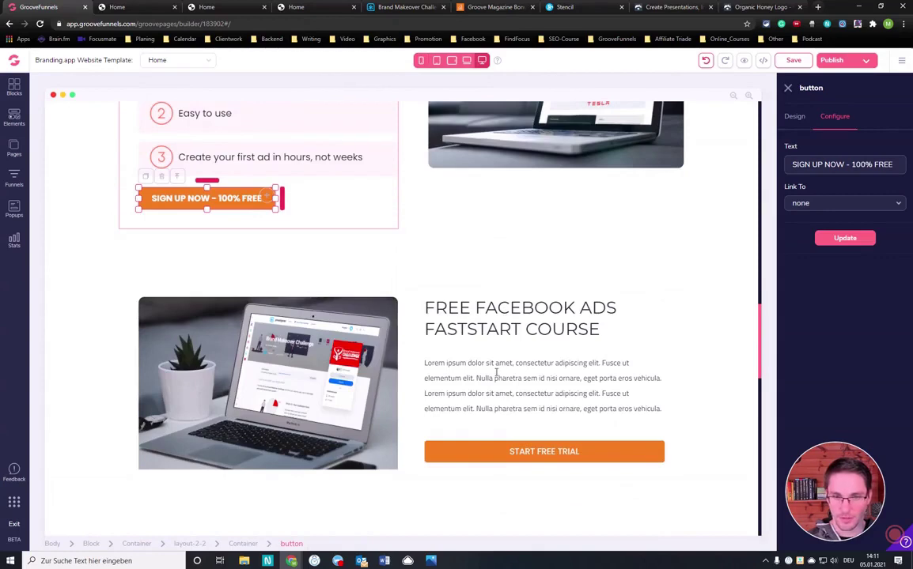
{"action": "scroll", "coordinate": [497, 371], "scroll_direction": "down", "scroll_amount": 1}
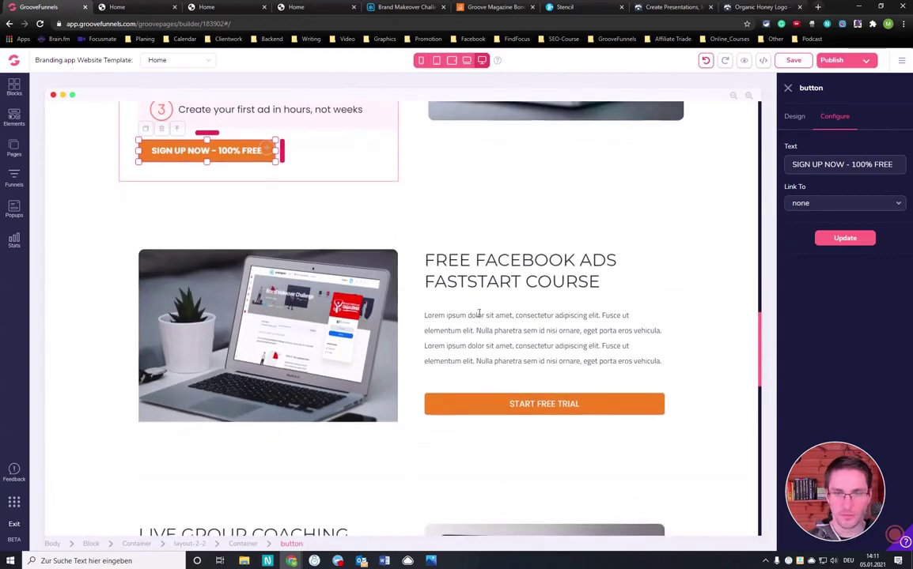
{"action": "left_click", "coordinate": [449, 316]}
{"action": "scroll", "coordinate": [514, 308], "scroll_direction": "down", "scroll_amount": 1}
{"action": "scroll", "coordinate": [517, 279], "scroll_direction": "down", "scroll_amount": 1}
{"action": "scroll", "coordinate": [474, 293], "scroll_direction": "down", "scroll_amount": 2}
{"action": "scroll", "coordinate": [475, 308], "scroll_direction": "down", "scroll_amount": 3}
{"action": "scroll", "coordinate": [475, 316], "scroll_direction": "down", "scroll_amount": 2}
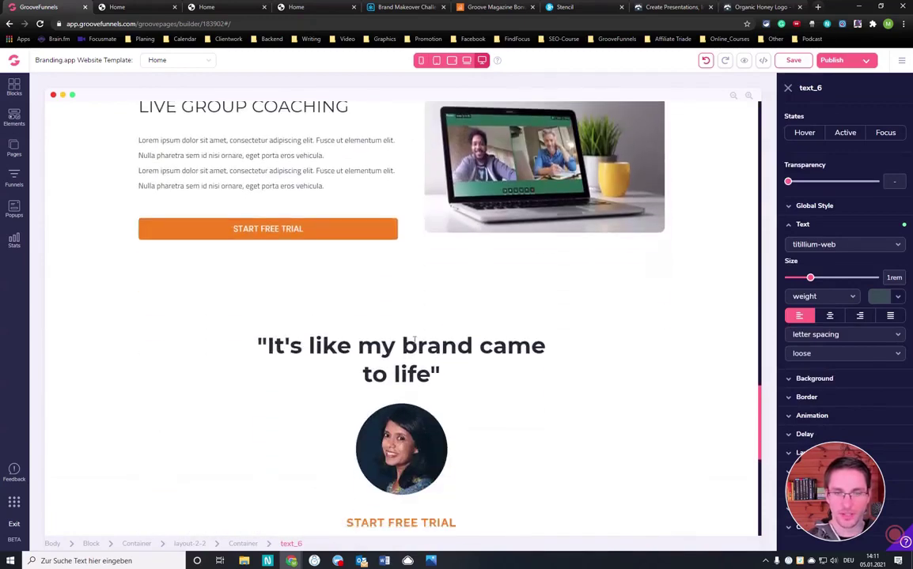
{"action": "scroll", "coordinate": [427, 286], "scroll_direction": "down", "scroll_amount": 3}
{"action": "left_click", "coordinate": [420, 220]}
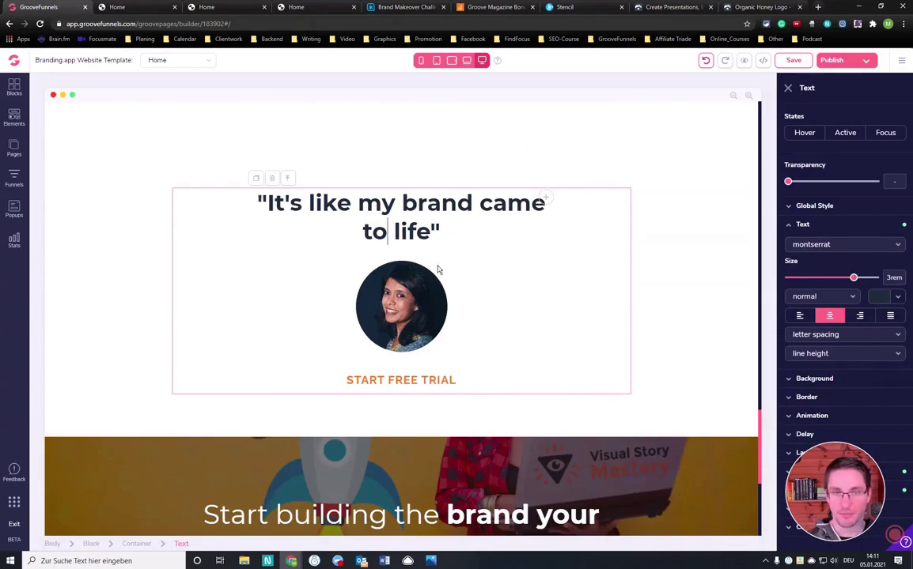
{"action": "scroll", "coordinate": [425, 271], "scroll_direction": "down", "scroll_amount": 2}
{"action": "scroll", "coordinate": [427, 271], "scroll_direction": "down", "scroll_amount": 2}
{"action": "scroll", "coordinate": [426, 270], "scroll_direction": "down", "scroll_amount": 1}
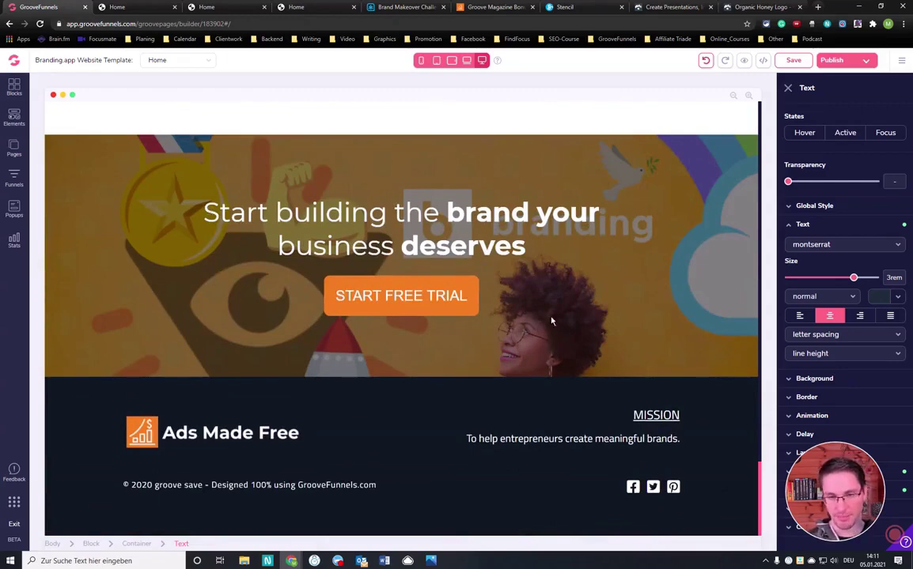
{"action": "scroll", "coordinate": [536, 318], "scroll_direction": "up", "scroll_amount": 2}
{"action": "scroll", "coordinate": [506, 312], "scroll_direction": "up", "scroll_amount": 3}
{"action": "scroll", "coordinate": [435, 295], "scroll_direction": "up", "scroll_amount": 5}
{"action": "scroll", "coordinate": [435, 295], "scroll_direction": "up", "scroll_amount": 3}
{"action": "scroll", "coordinate": [438, 292], "scroll_direction": "up", "scroll_amount": 3}
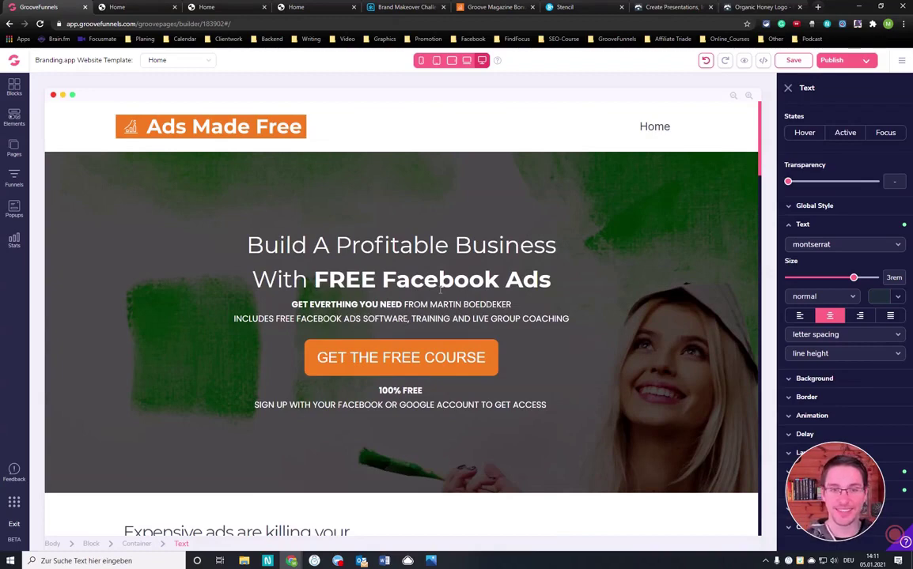
Scroll the saved page from How to get started down to the FREE FACEBOOK Ads Software block
{"action": "scroll", "coordinate": [472, 270], "scroll_direction": "down", "scroll_amount": 3}
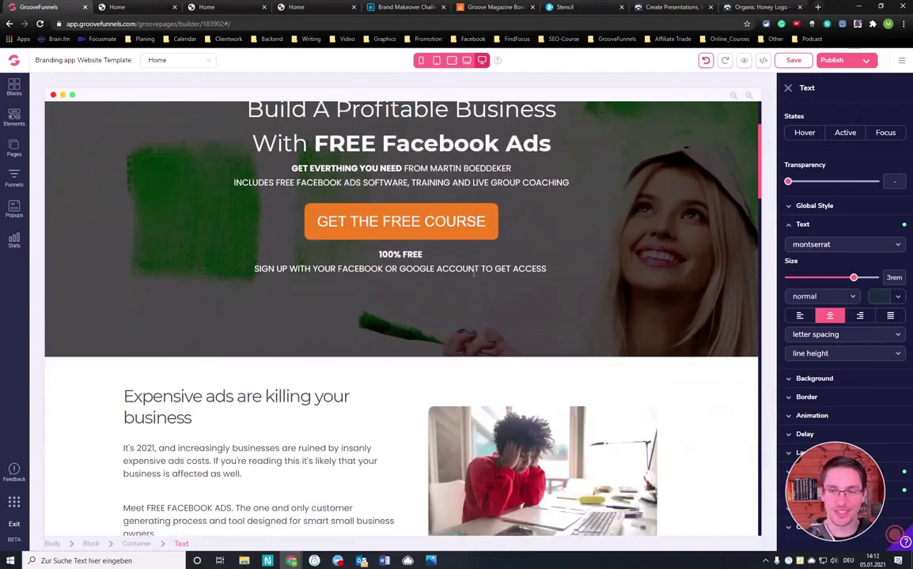
{"action": "scroll", "coordinate": [558, 247], "scroll_direction": "up", "scroll_amount": 3}
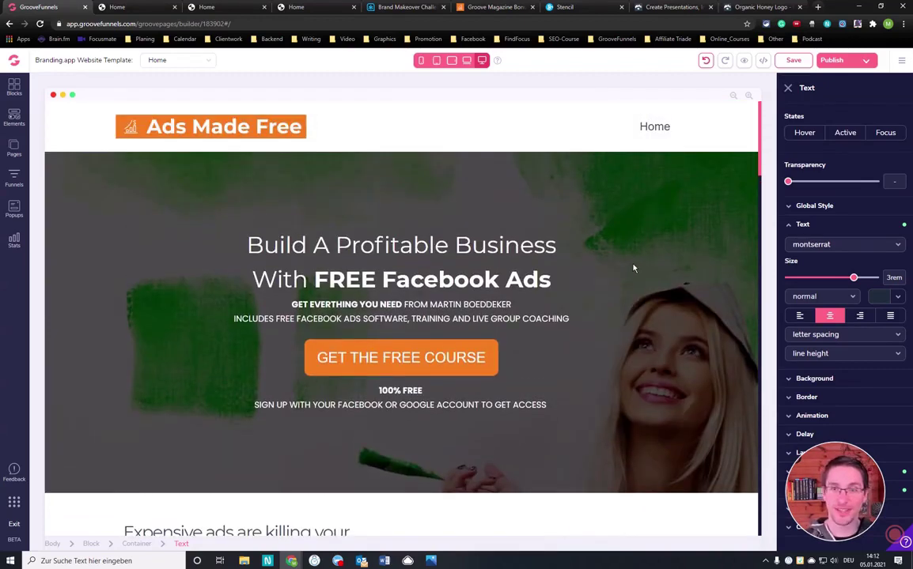
{"action": "scroll", "coordinate": [611, 277], "scroll_direction": "down", "scroll_amount": 2}
{"action": "scroll", "coordinate": [615, 275], "scroll_direction": "up", "scroll_amount": 2}
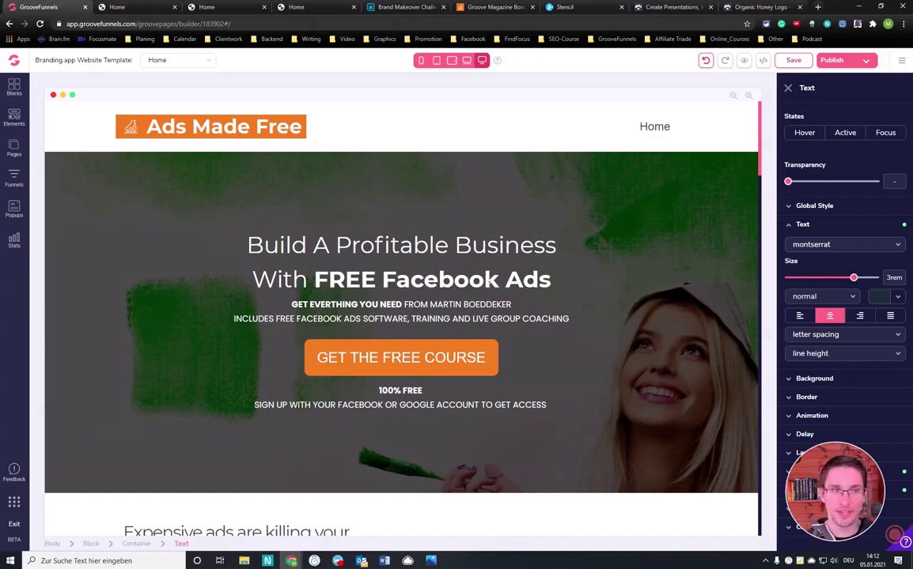
{"action": "scroll", "coordinate": [492, 280], "scroll_direction": "down", "scroll_amount": 2}
{"action": "scroll", "coordinate": [506, 277], "scroll_direction": "up", "scroll_amount": 2}
{"action": "scroll", "coordinate": [522, 271], "scroll_direction": "down", "scroll_amount": 1}
{"action": "scroll", "coordinate": [523, 270], "scroll_direction": "down", "scroll_amount": 2}
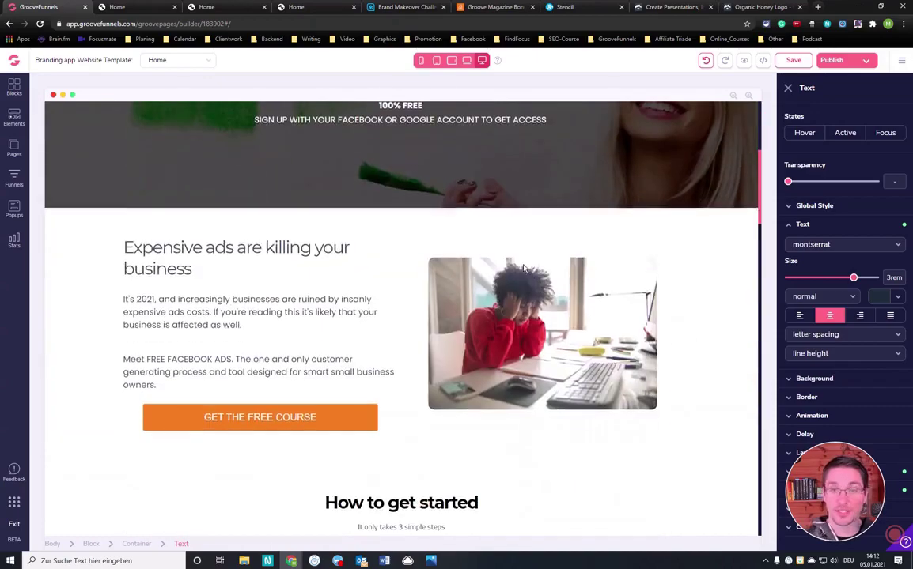
{"action": "scroll", "coordinate": [524, 269], "scroll_direction": "up", "scroll_amount": 2}
{"action": "scroll", "coordinate": [524, 269], "scroll_direction": "down", "scroll_amount": 2}
{"action": "scroll", "coordinate": [523, 270], "scroll_direction": "down", "scroll_amount": 5}
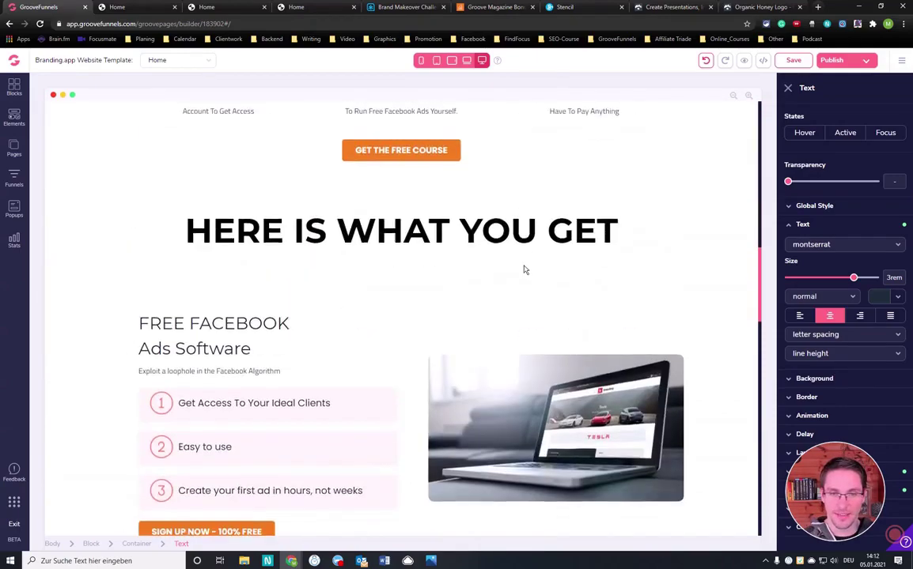
{"action": "scroll", "coordinate": [523, 271], "scroll_direction": "up", "scroll_amount": 3}
{"action": "scroll", "coordinate": [522, 269], "scroll_direction": "up", "scroll_amount": 2}
{"action": "scroll", "coordinate": [516, 264], "scroll_direction": "up", "scroll_amount": 3}
{"action": "scroll", "coordinate": [489, 258], "scroll_direction": "up", "scroll_amount": 3}
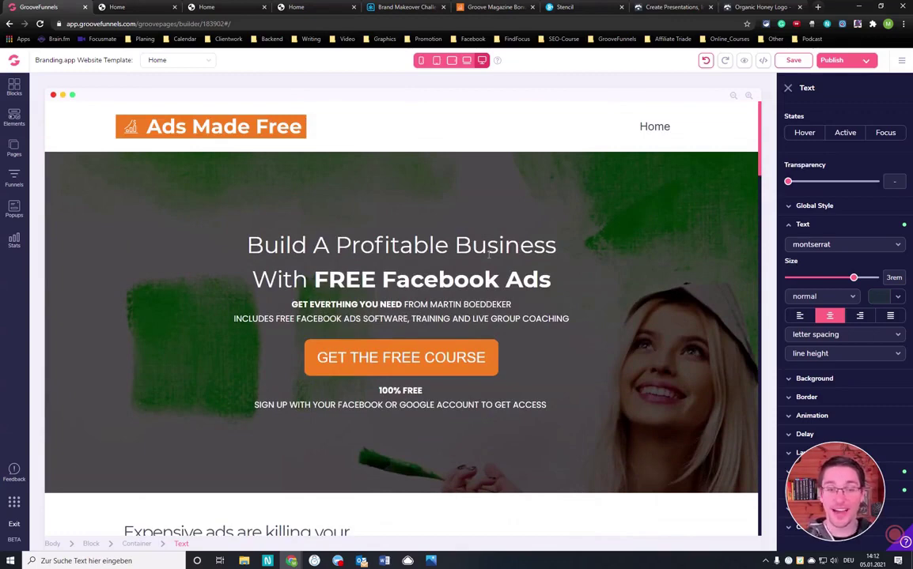
{"action": "scroll", "coordinate": [409, 221], "scroll_direction": "down", "scroll_amount": 1}
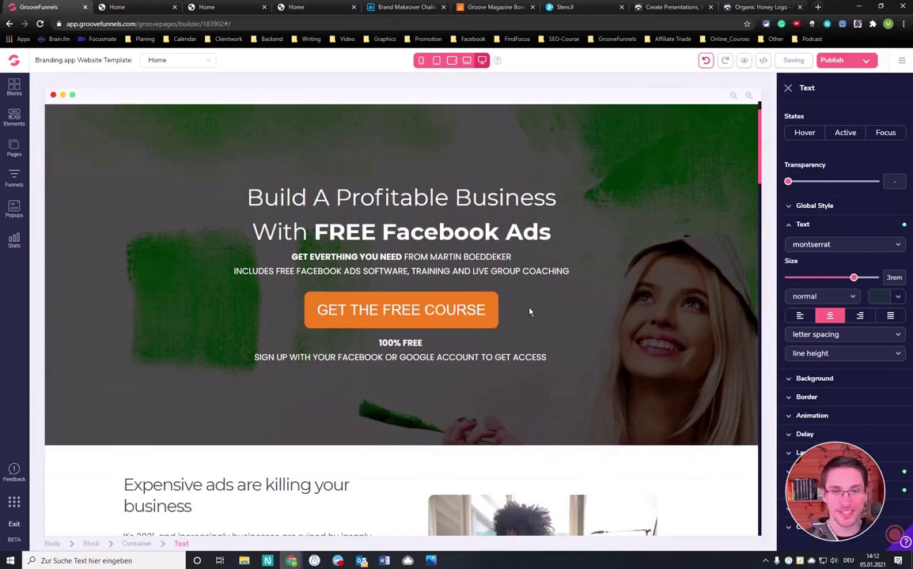
{"action": "scroll", "coordinate": [528, 311], "scroll_direction": "down", "scroll_amount": 5}
{"action": "scroll", "coordinate": [522, 309], "scroll_direction": "down", "scroll_amount": 5}
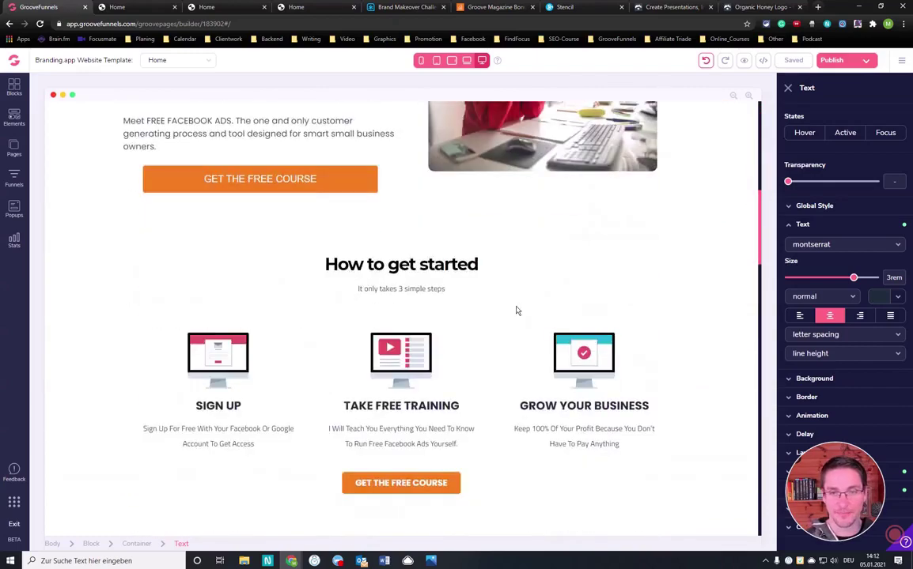
{"action": "scroll", "coordinate": [515, 308], "scroll_direction": "down", "scroll_amount": 5}
{"action": "scroll", "coordinate": [514, 308], "scroll_direction": "down", "scroll_amount": 1}
{"action": "scroll", "coordinate": [465, 273], "scroll_direction": "down", "scroll_amount": 3}
{"action": "scroll", "coordinate": [464, 273], "scroll_direction": "down", "scroll_amount": 2}
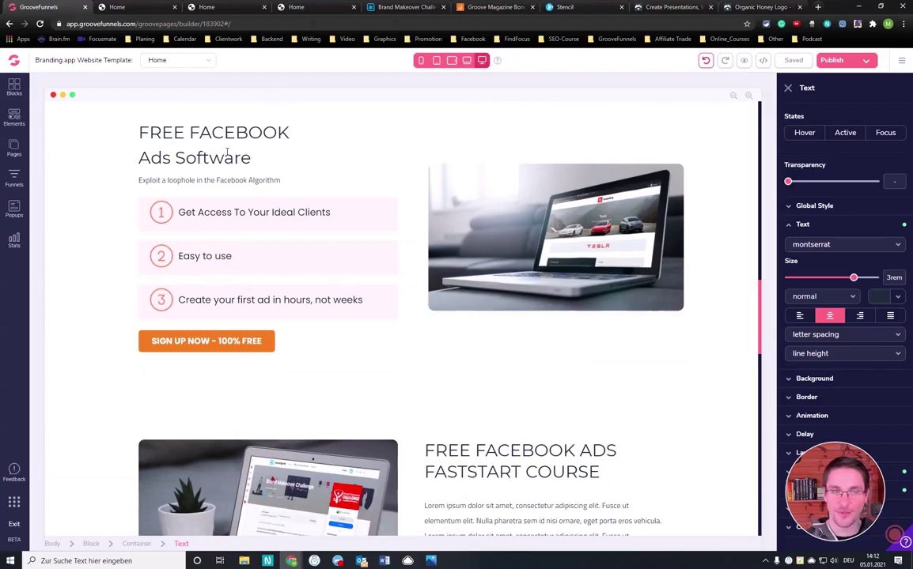
{"action": "scroll", "coordinate": [414, 312], "scroll_direction": "down", "scroll_amount": 2}
{"action": "scroll", "coordinate": [409, 312], "scroll_direction": "down", "scroll_amount": 1}
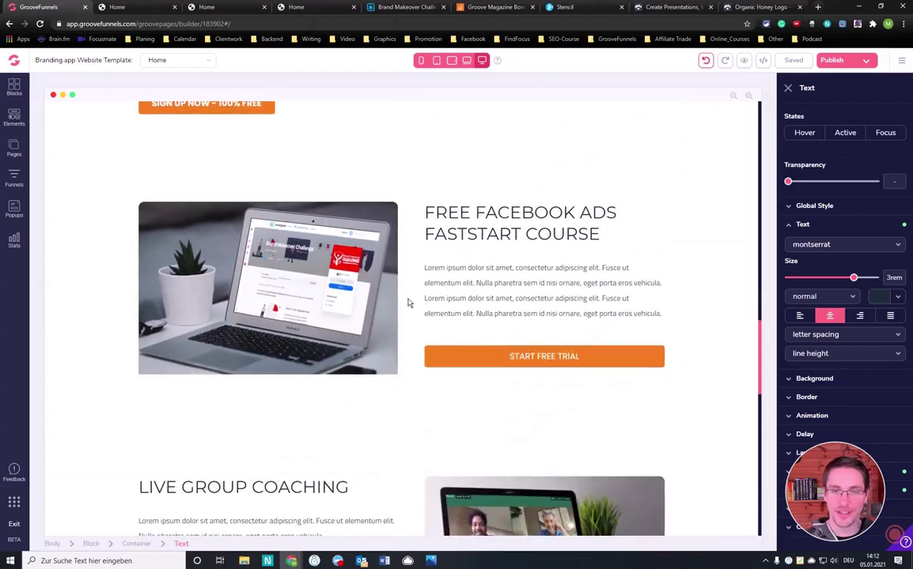
{"action": "scroll", "coordinate": [406, 294], "scroll_direction": "up", "scroll_amount": 2}
{"action": "scroll", "coordinate": [405, 288], "scroll_direction": "up", "scroll_amount": 4}
{"action": "scroll", "coordinate": [405, 286], "scroll_direction": "up", "scroll_amount": 2}
{"action": "scroll", "coordinate": [408, 284], "scroll_direction": "up", "scroll_amount": 2}
{"action": "scroll", "coordinate": [407, 283], "scroll_direction": "up", "scroll_amount": 5}
{"action": "scroll", "coordinate": [407, 284], "scroll_direction": "up", "scroll_amount": 2}
{"action": "scroll", "coordinate": [409, 285], "scroll_direction": "down", "scroll_amount": 4}
{"action": "scroll", "coordinate": [412, 285], "scroll_direction": "down", "scroll_amount": 2}
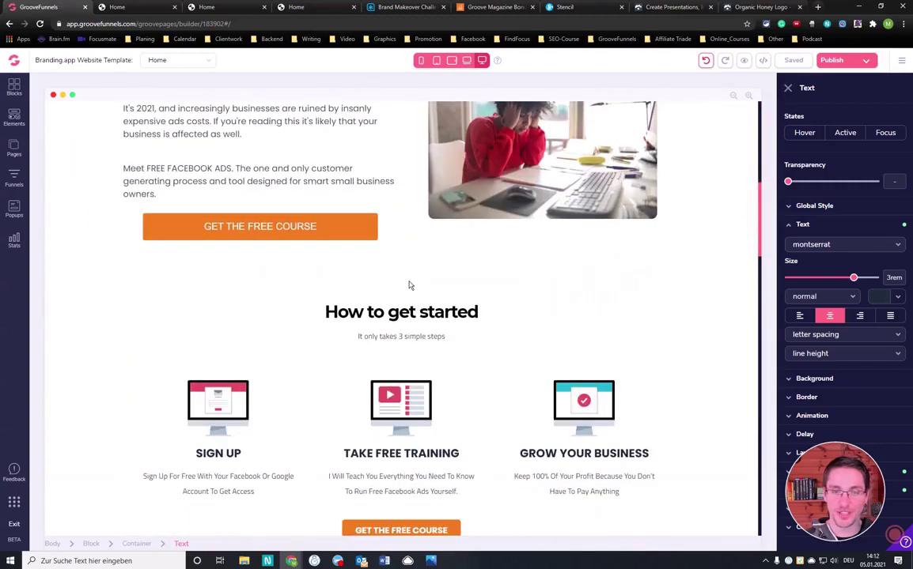
{"action": "scroll", "coordinate": [412, 285], "scroll_direction": "up", "scroll_amount": 1}
{"action": "scroll", "coordinate": [466, 352], "scroll_direction": "down", "scroll_amount": 4}
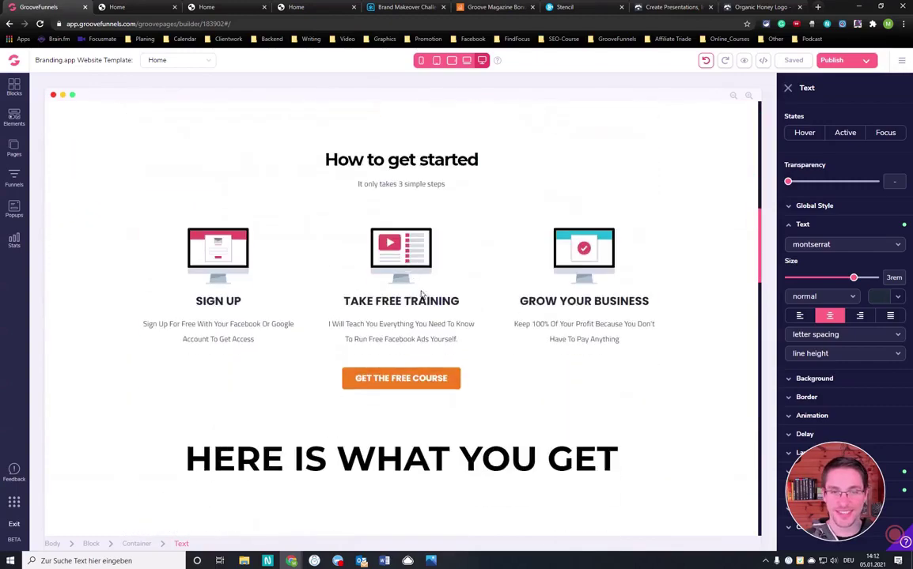
{"action": "scroll", "coordinate": [468, 350], "scroll_direction": "down", "scroll_amount": 3}
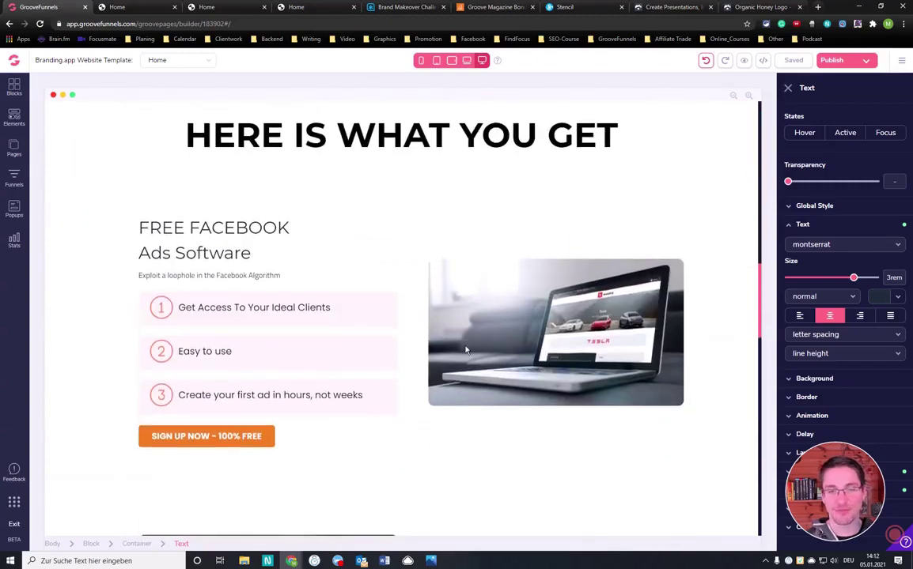
{"action": "left_click", "coordinate": [479, 343]}
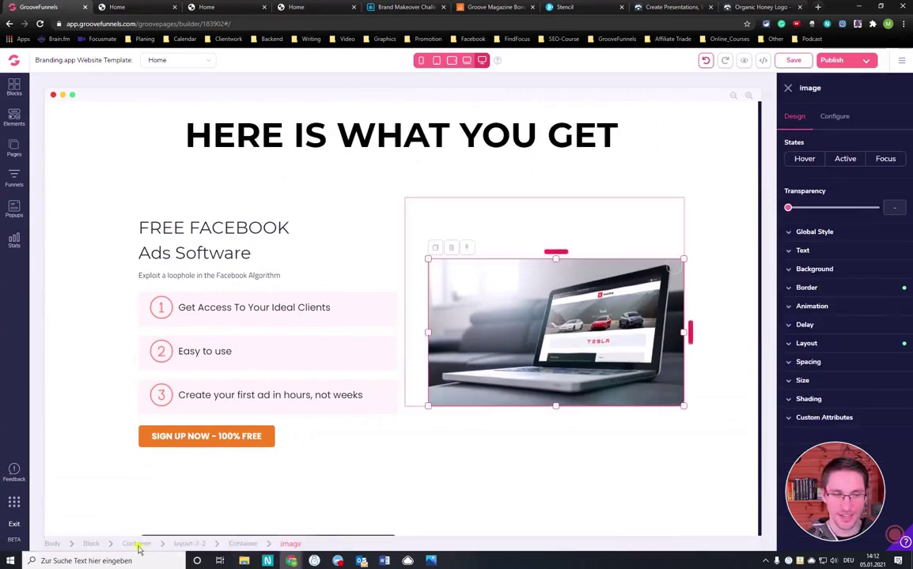
{"action": "left_click", "coordinate": [136, 544]}
{"action": "scroll", "coordinate": [668, 315], "scroll_direction": "down", "scroll_amount": 1}
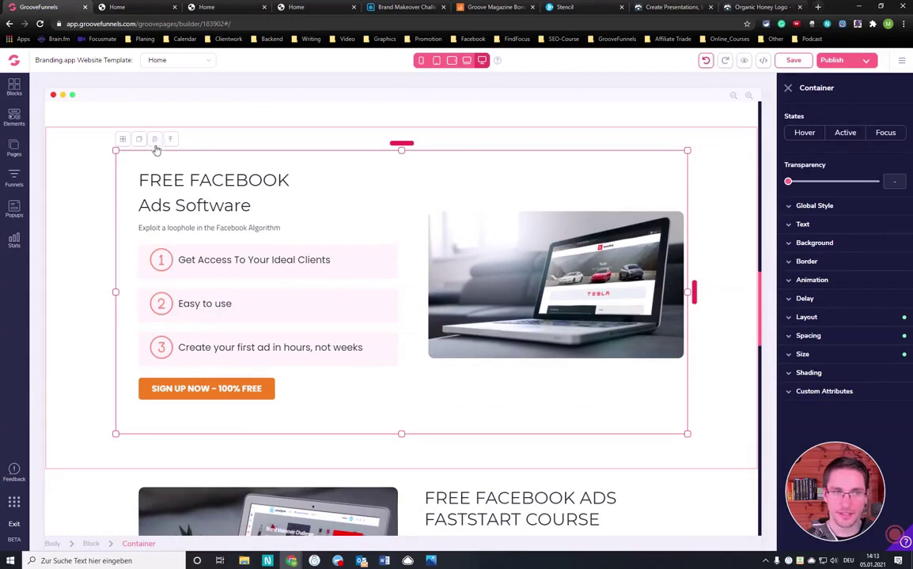
{"action": "left_click", "coordinate": [155, 141]}
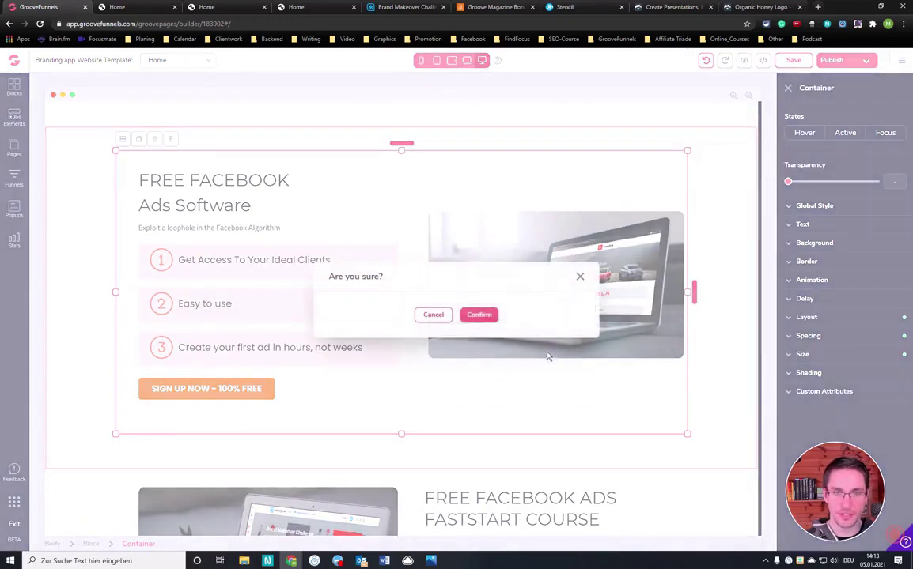
{"action": "left_click", "coordinate": [486, 319]}
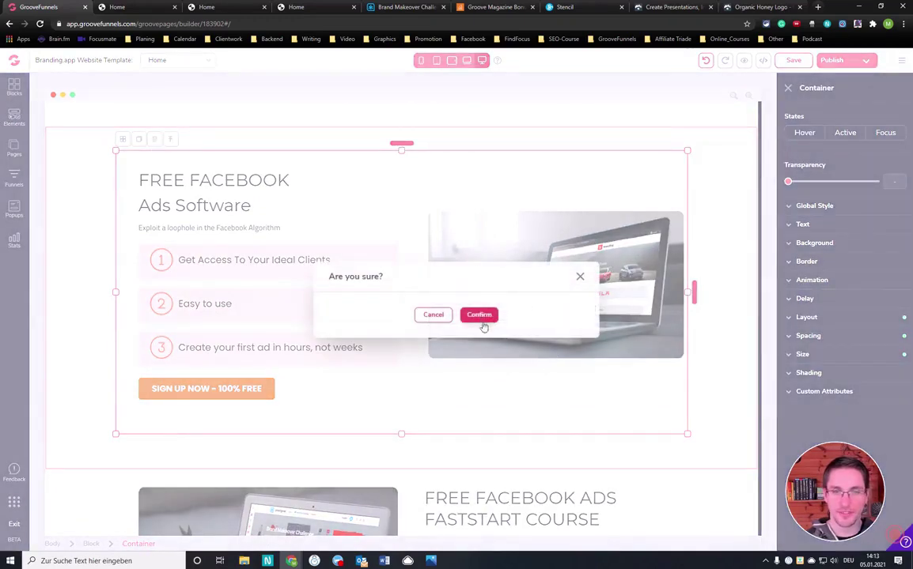
{"action": "left_click", "coordinate": [579, 278]}
{"action": "scroll", "coordinate": [478, 235], "scroll_direction": "up", "scroll_amount": 2}
{"action": "scroll", "coordinate": [412, 323], "scroll_direction": "up", "scroll_amount": 8}
Scroll down through the landing page sections to reach the footer
{"action": "scroll", "coordinate": [410, 320], "scroll_direction": "down", "scroll_amount": 2}
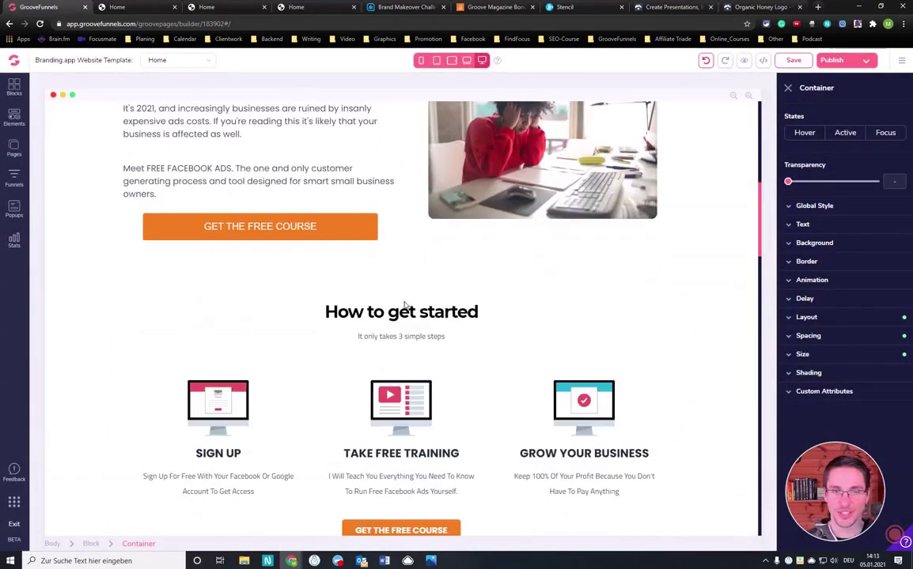
{"action": "scroll", "coordinate": [410, 319], "scroll_direction": "down", "scroll_amount": 4}
{"action": "scroll", "coordinate": [410, 317], "scroll_direction": "down", "scroll_amount": 3}
{"action": "scroll", "coordinate": [431, 315], "scroll_direction": "down", "scroll_amount": 2}
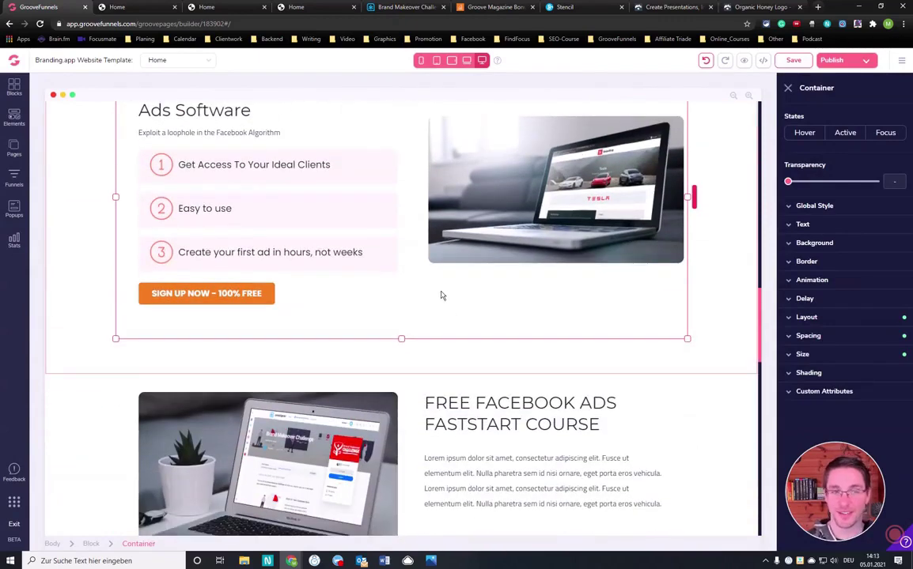
{"action": "scroll", "coordinate": [436, 293], "scroll_direction": "down", "scroll_amount": 2}
{"action": "scroll", "coordinate": [431, 285], "scroll_direction": "down", "scroll_amount": 1}
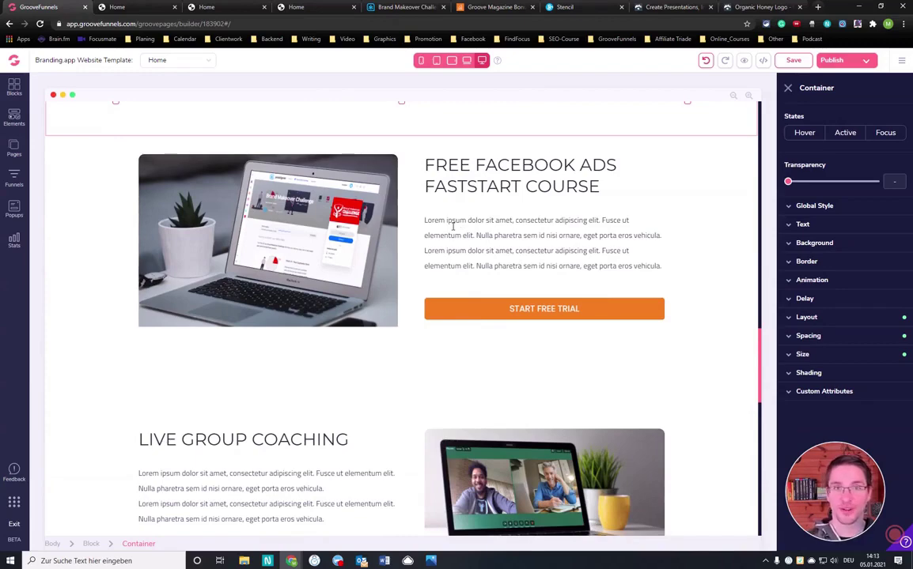
{"action": "scroll", "coordinate": [464, 260], "scroll_direction": "down", "scroll_amount": 2}
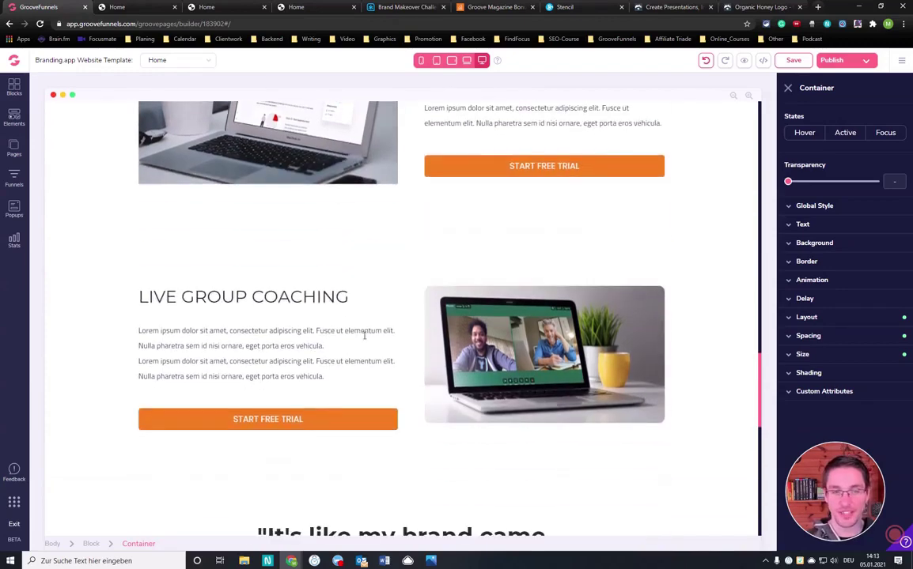
{"action": "scroll", "coordinate": [356, 316], "scroll_direction": "down", "scroll_amount": 3}
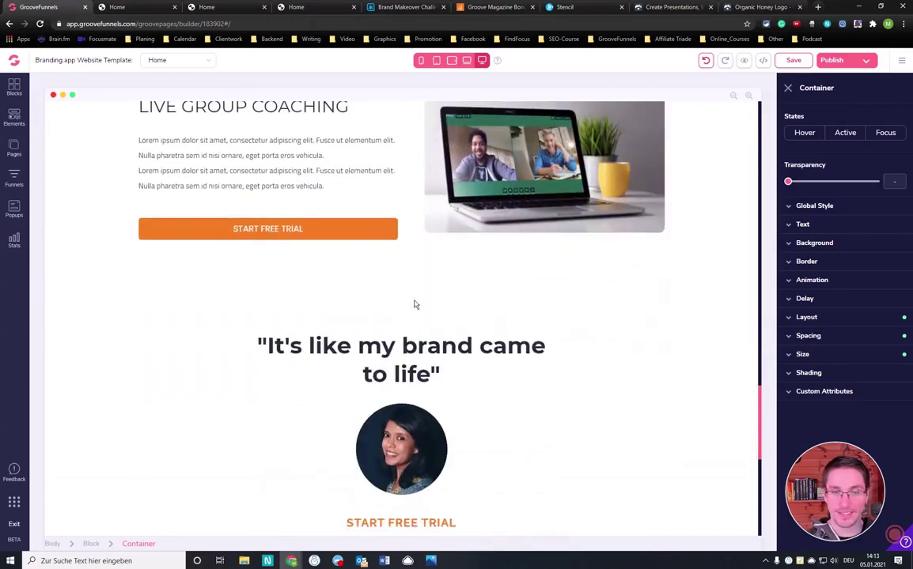
{"action": "scroll", "coordinate": [414, 306], "scroll_direction": "down", "scroll_amount": 3}
{"action": "scroll", "coordinate": [412, 309], "scroll_direction": "down", "scroll_amount": 2}
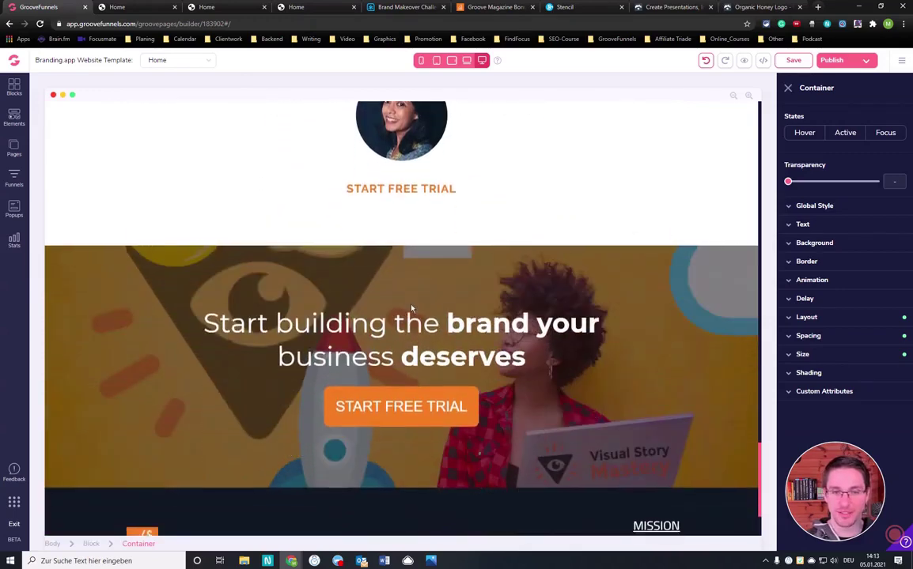
{"action": "scroll", "coordinate": [412, 309], "scroll_direction": "down", "scroll_amount": 1}
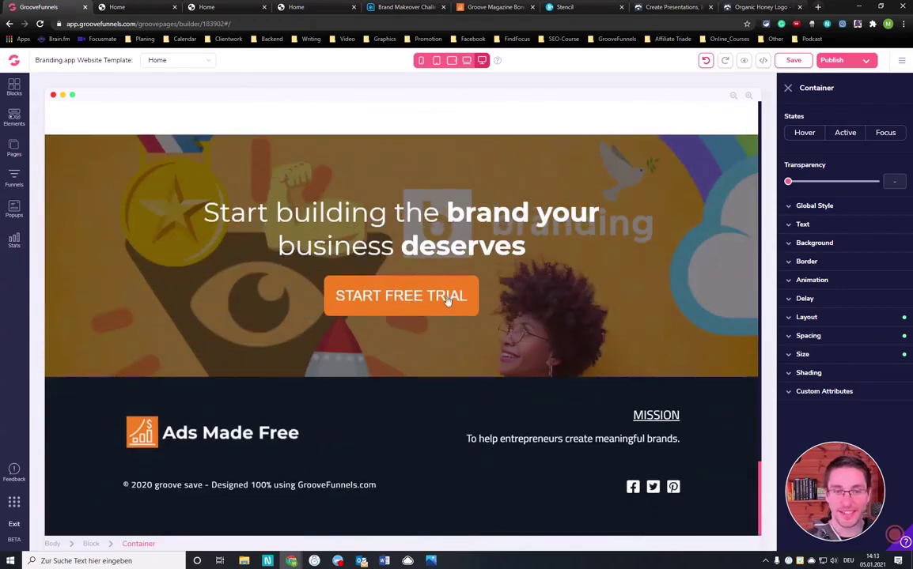
Scroll back up the page to the top header
{"action": "scroll", "coordinate": [464, 326], "scroll_direction": "up", "scroll_amount": 3}
{"action": "scroll", "coordinate": [464, 326], "scroll_direction": "up", "scroll_amount": 4}
{"action": "scroll", "coordinate": [460, 331], "scroll_direction": "up", "scroll_amount": 4}
{"action": "scroll", "coordinate": [460, 330], "scroll_direction": "up", "scroll_amount": 5}
{"action": "scroll", "coordinate": [458, 329], "scroll_direction": "up", "scroll_amount": 5}
{"action": "scroll", "coordinate": [458, 329], "scroll_direction": "up", "scroll_amount": 4}
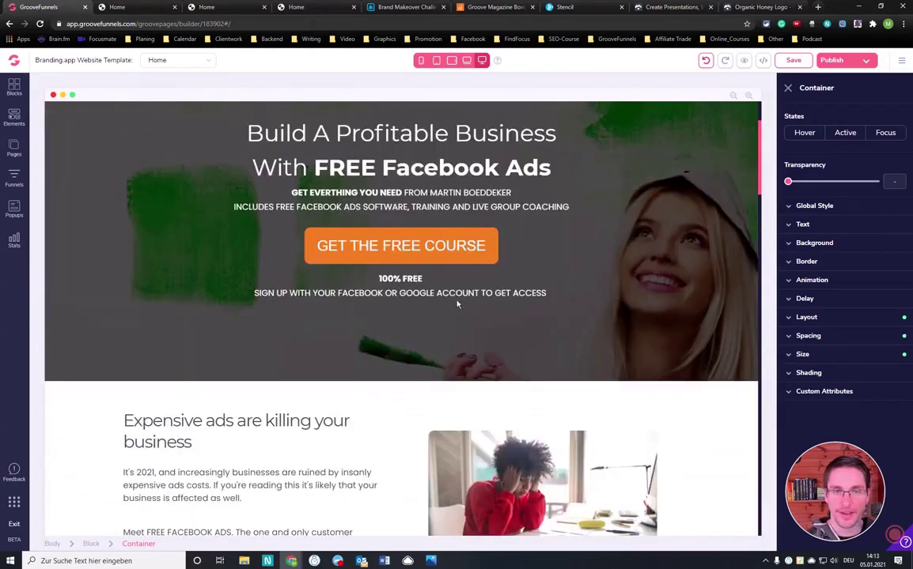
{"action": "scroll", "coordinate": [456, 299], "scroll_direction": "up", "scroll_amount": 2}
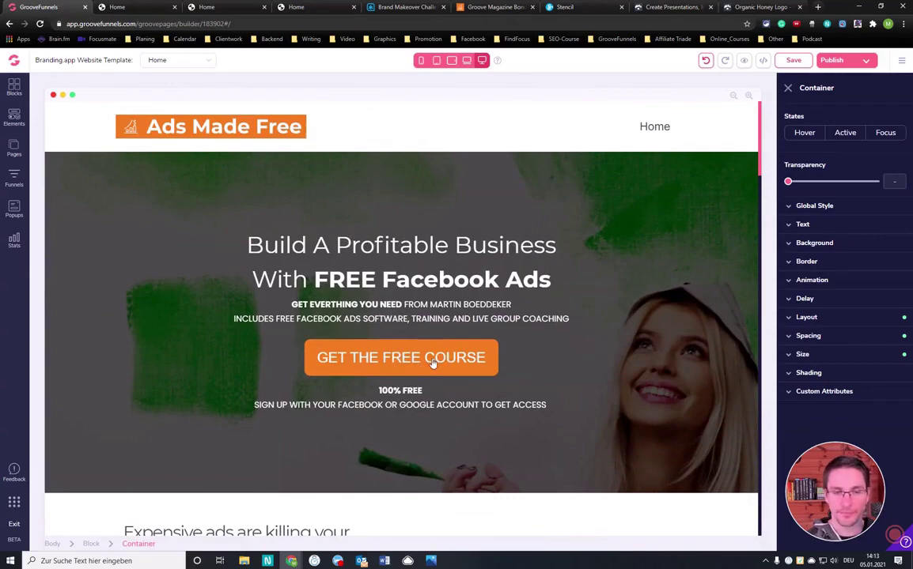
Scroll down to the LIVE GROUP COACHING block above the 'It's like my brand came to life' testimonial
{"action": "scroll", "coordinate": [425, 371], "scroll_direction": "down", "scroll_amount": 5}
{"action": "scroll", "coordinate": [425, 372], "scroll_direction": "down", "scroll_amount": 4}
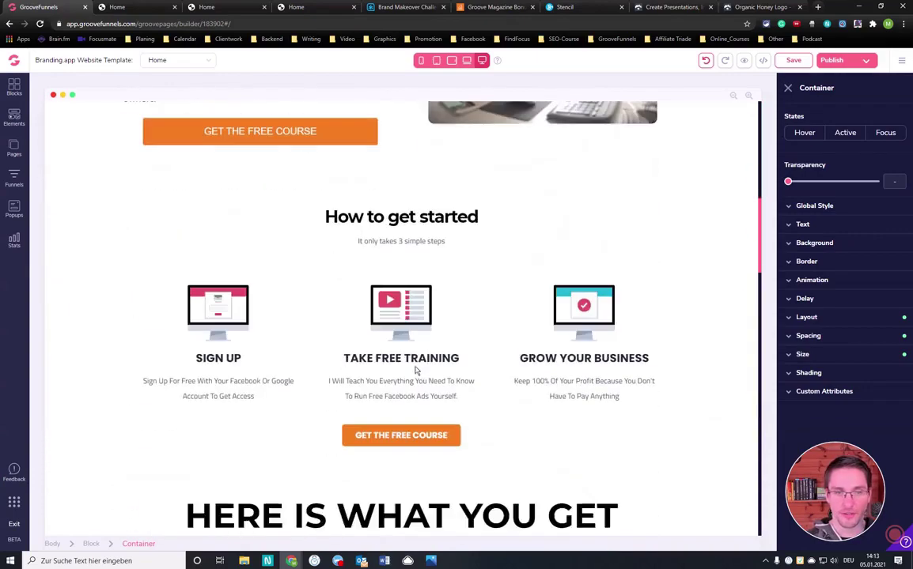
{"action": "scroll", "coordinate": [425, 372], "scroll_direction": "down", "scroll_amount": 3}
{"action": "scroll", "coordinate": [425, 375], "scroll_direction": "down", "scroll_amount": 4}
{"action": "scroll", "coordinate": [426, 374], "scroll_direction": "down", "scroll_amount": 3}
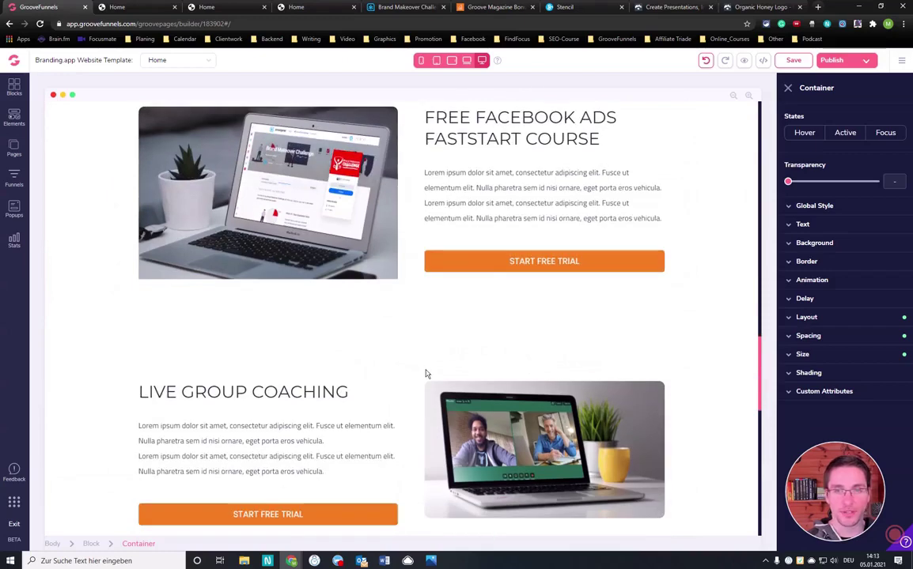
{"action": "scroll", "coordinate": [409, 371], "scroll_direction": "down", "scroll_amount": 3}
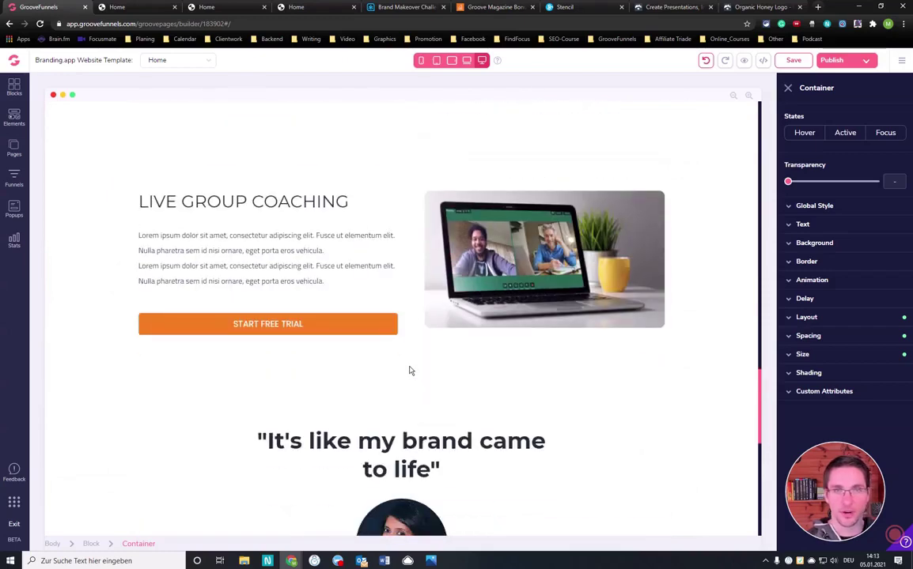